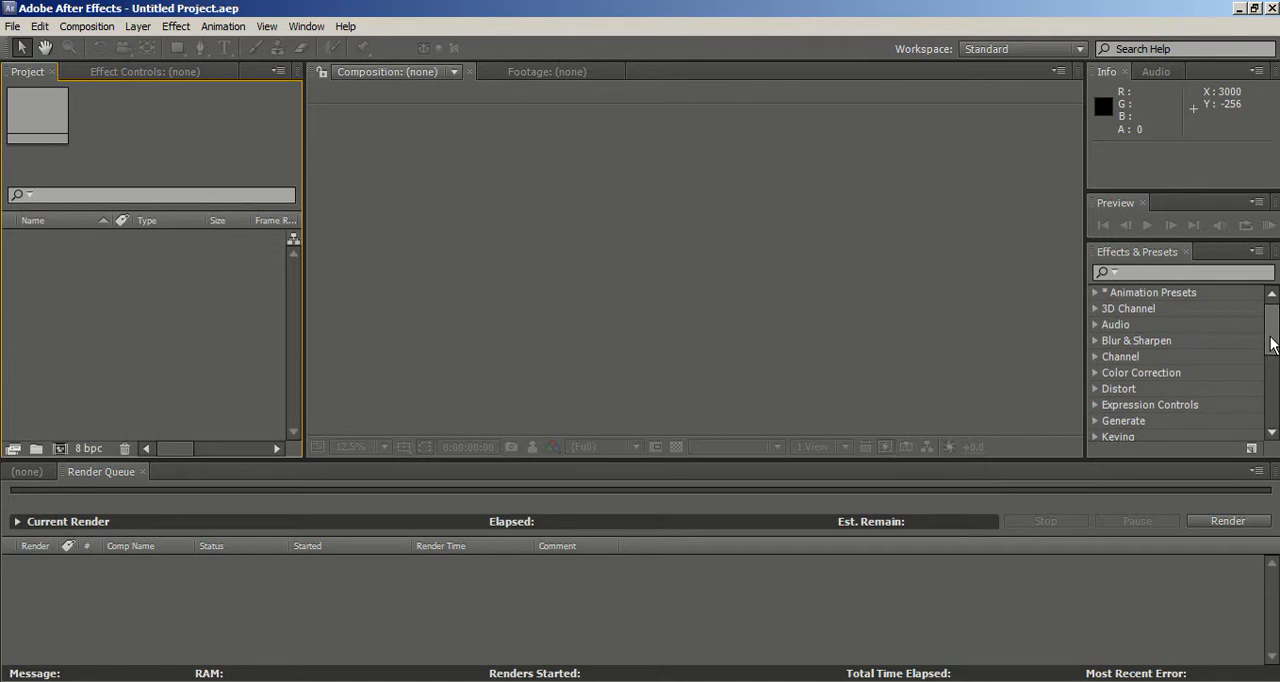
# Step: Search the effects and presets for "look" to find the Magic Bullet Looks effect
pyautogui.click(1205, 278)
pyautogui.click(1200, 278)
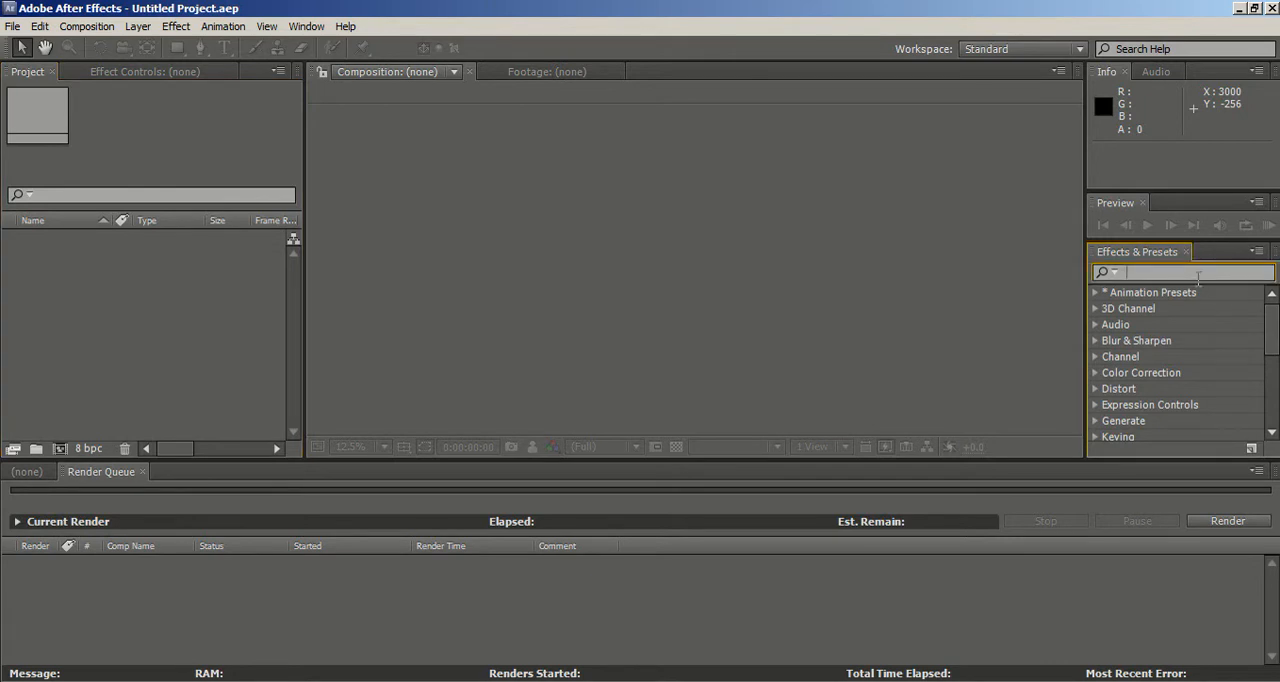
pyautogui.write('magic')
pyautogui.press('BackSpace')
pyautogui.press('BackSpace')
pyautogui.press('BackSpace')
pyautogui.press('BackSpace')
pyautogui.press('BackSpace')
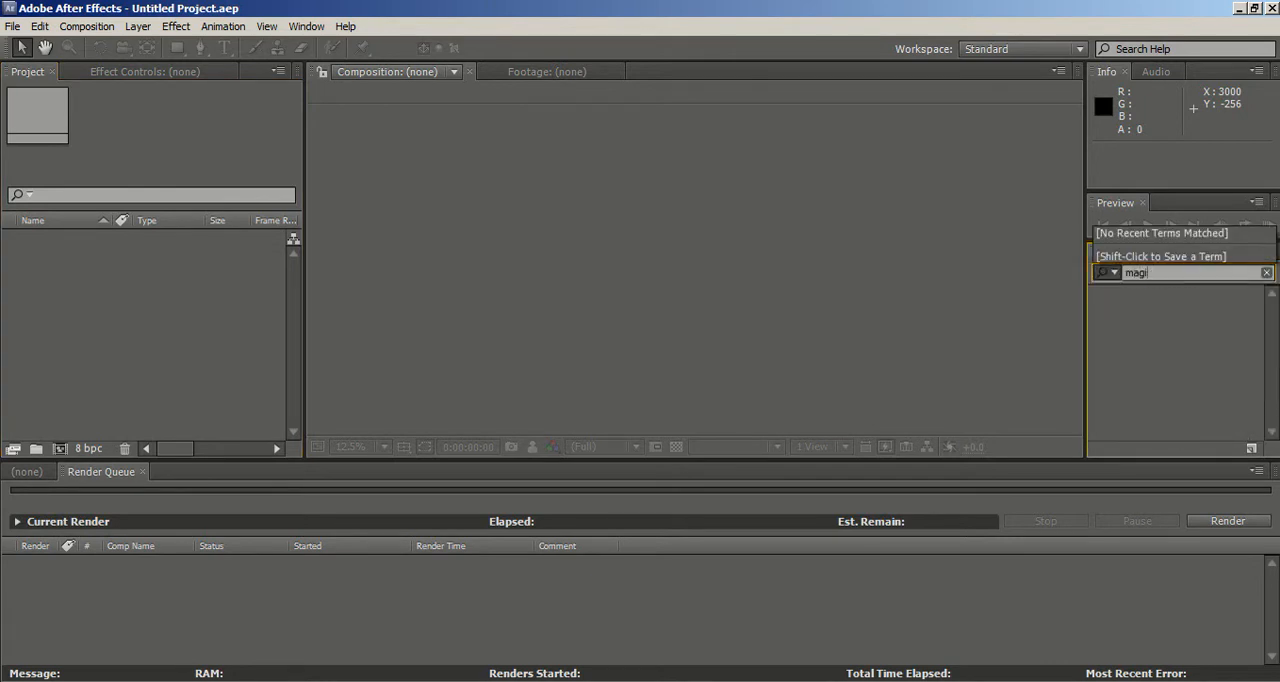
pyautogui.write('look')
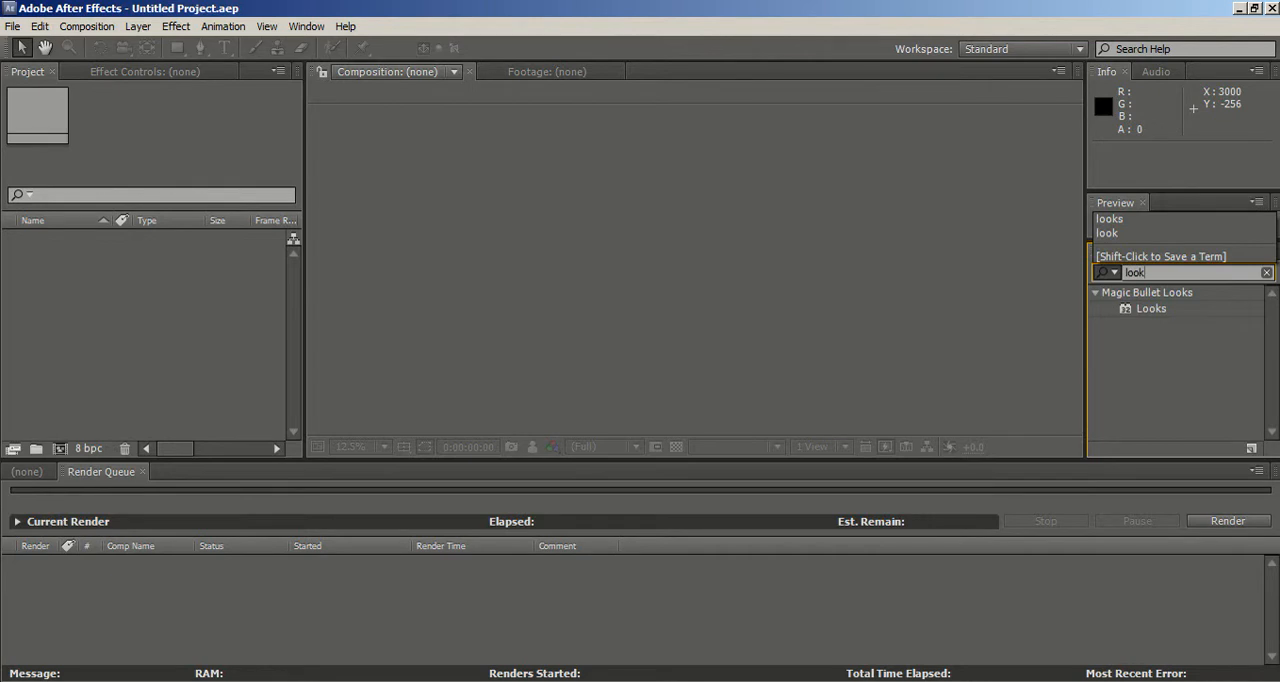
pyautogui.click(1196, 309)
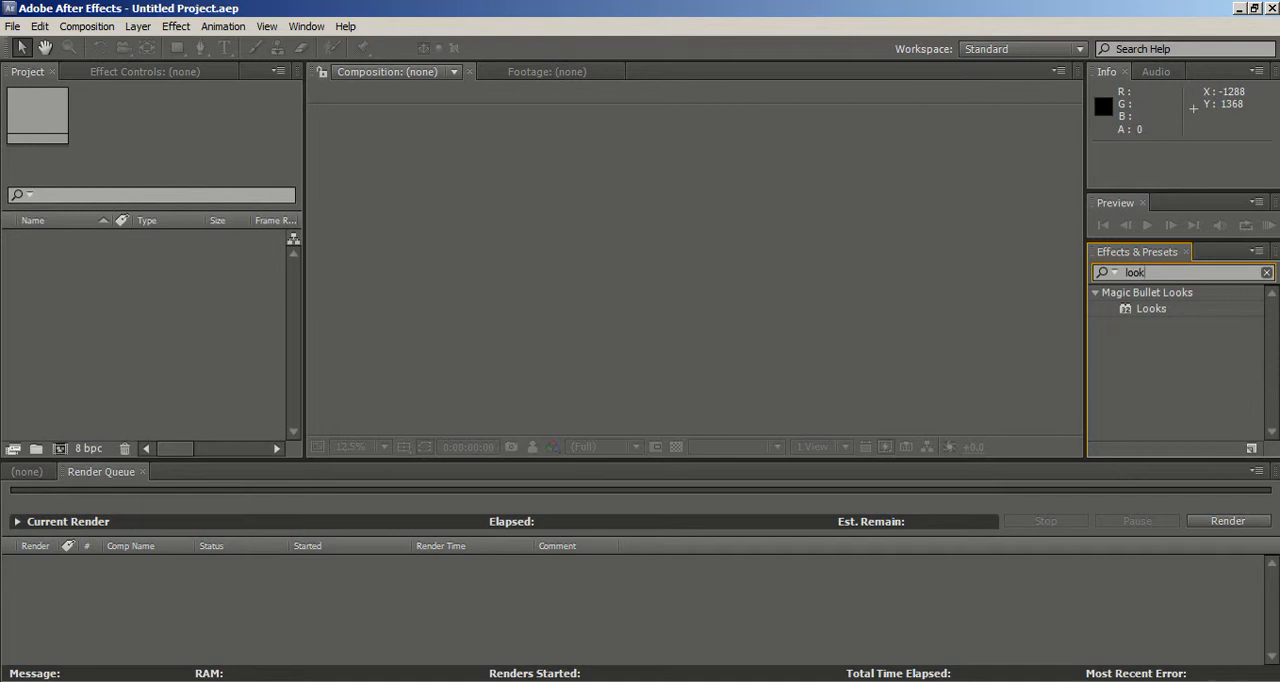
# Step: Import the GB video from the HLG folder into the project
pyautogui.click(14, 26)
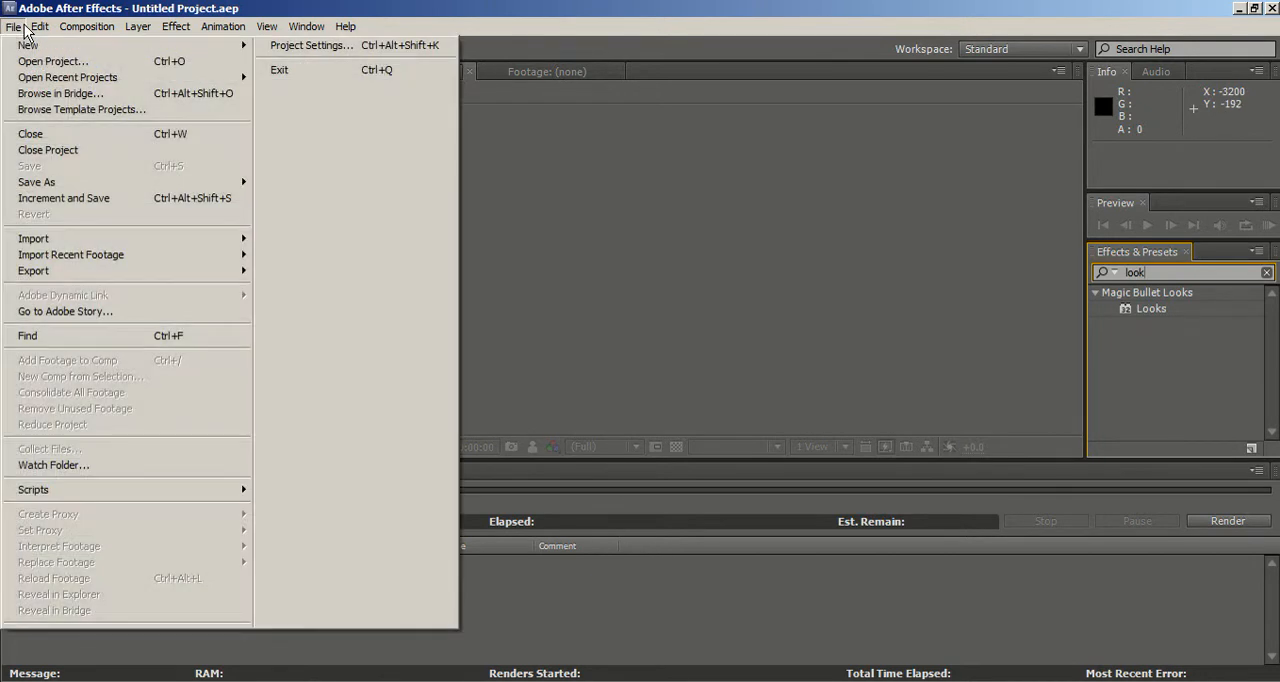
pyautogui.click(500, 680)
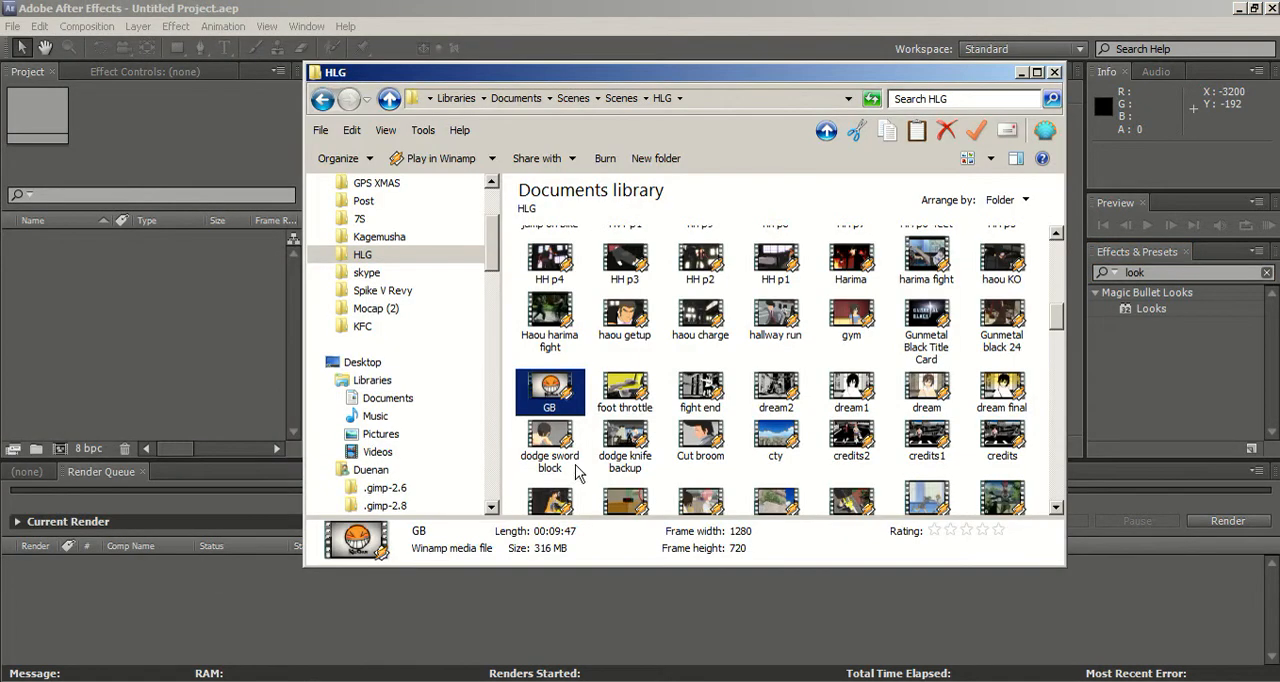
pyautogui.moveTo(572, 396); pyautogui.dragTo(258, 380)
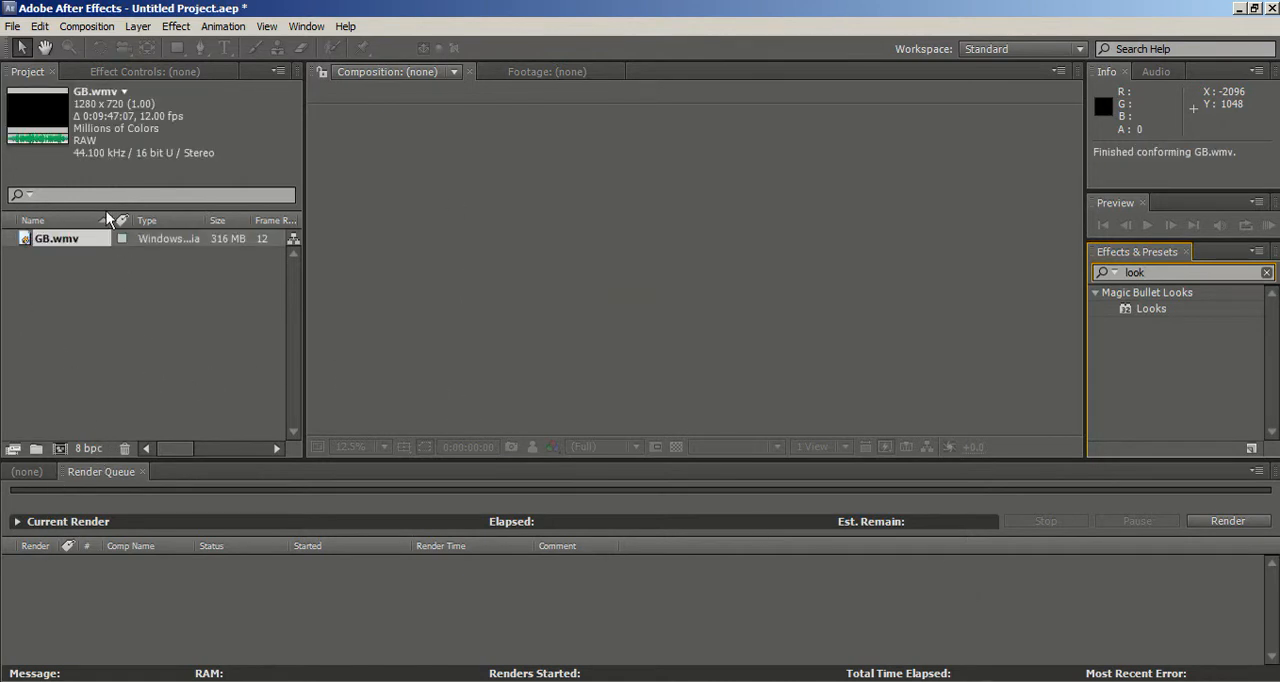
# Step: Create a new composition with the HDV/HDTV 720 29.97 preset
pyautogui.click(100, 26)
pyautogui.click(75, 44)
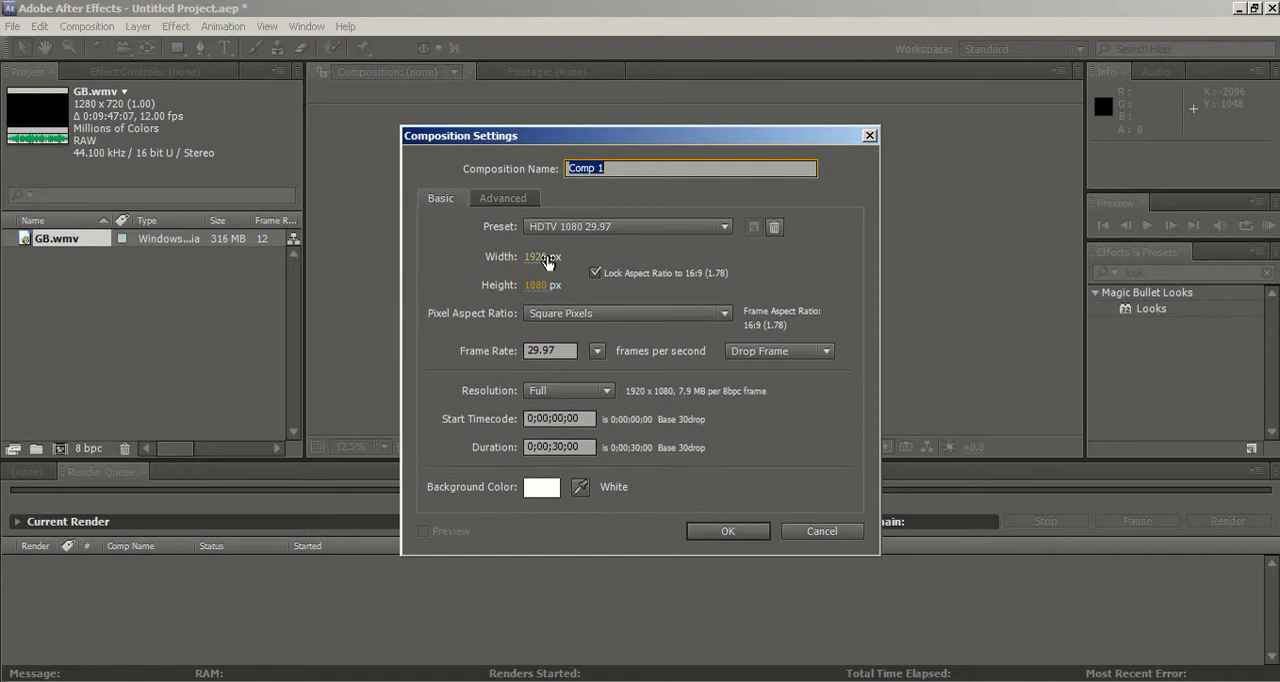
pyautogui.click(597, 228)
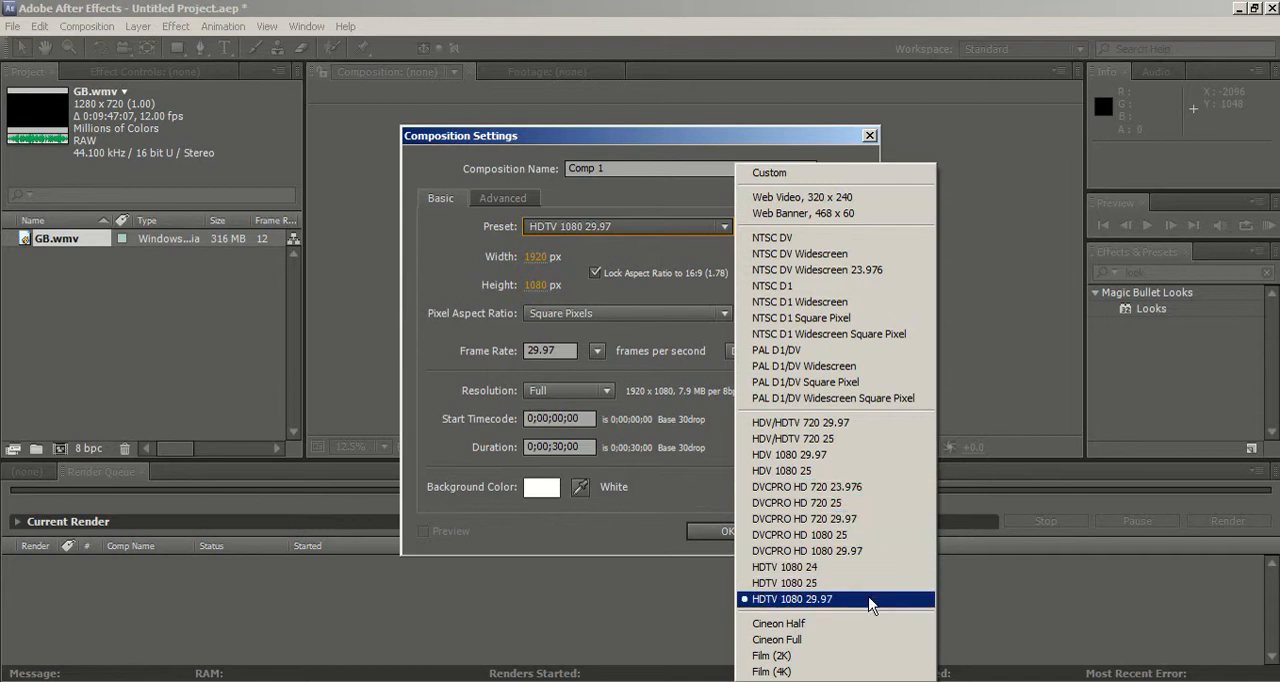
pyautogui.click(859, 520)
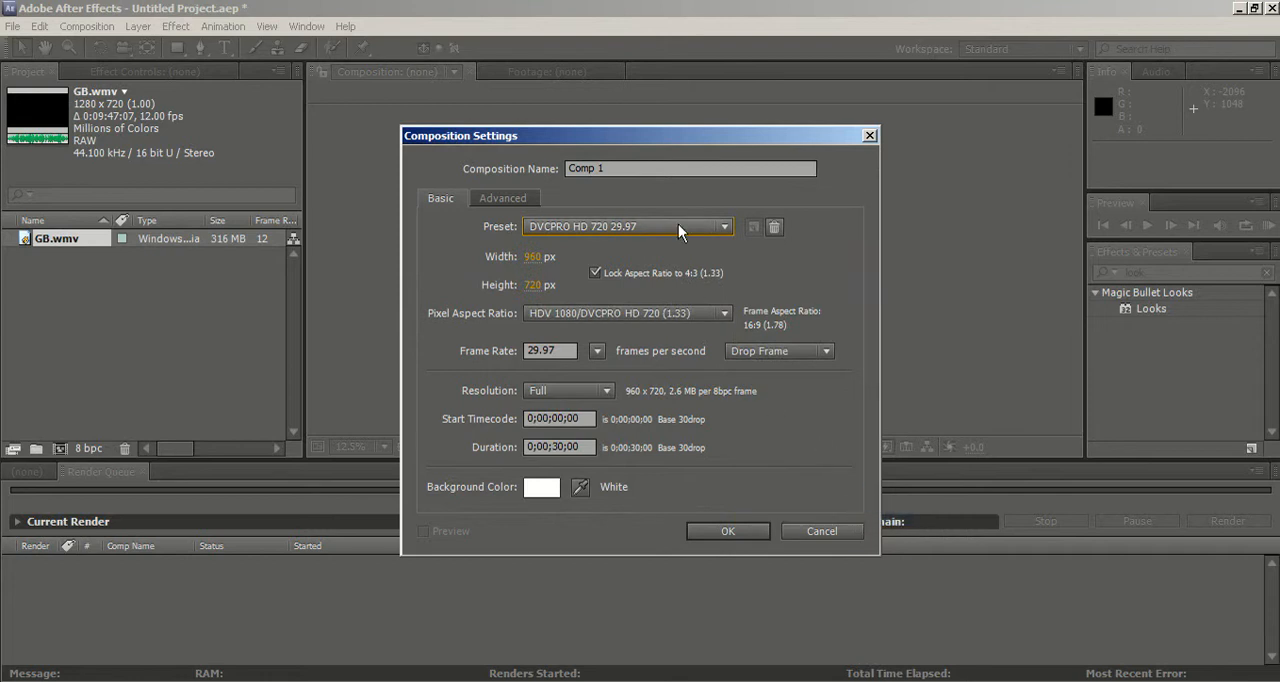
pyautogui.click(678, 225)
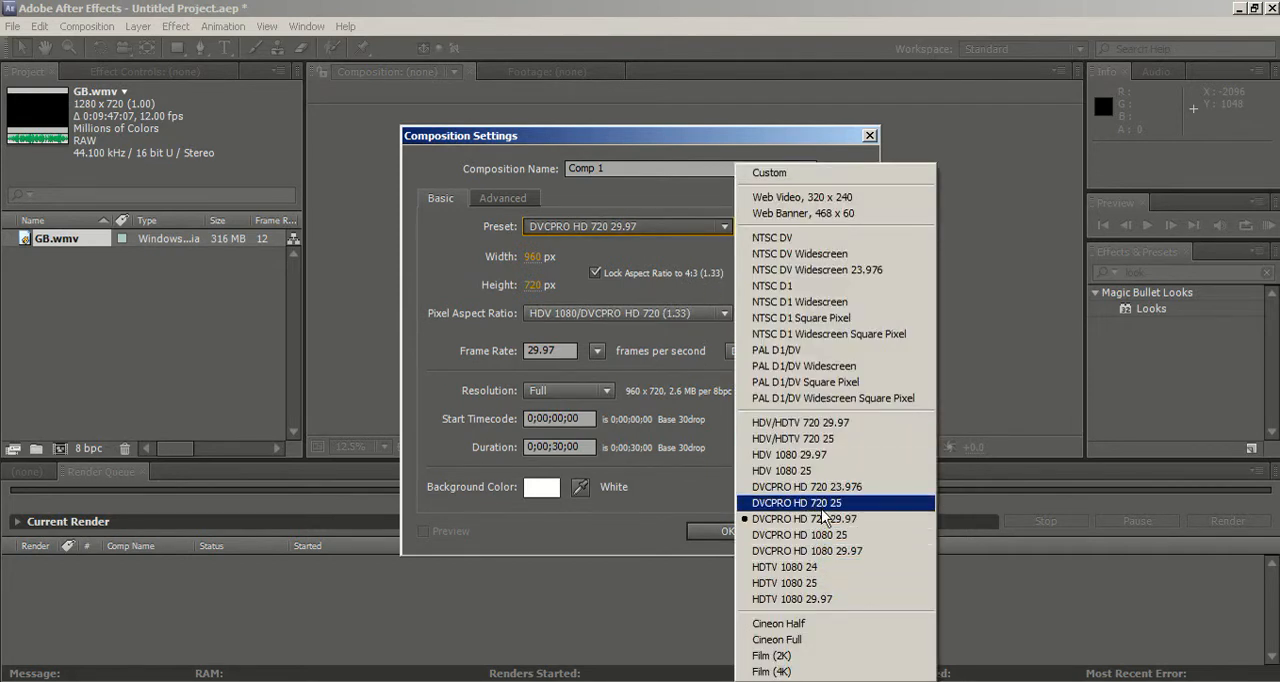
pyautogui.click(849, 423)
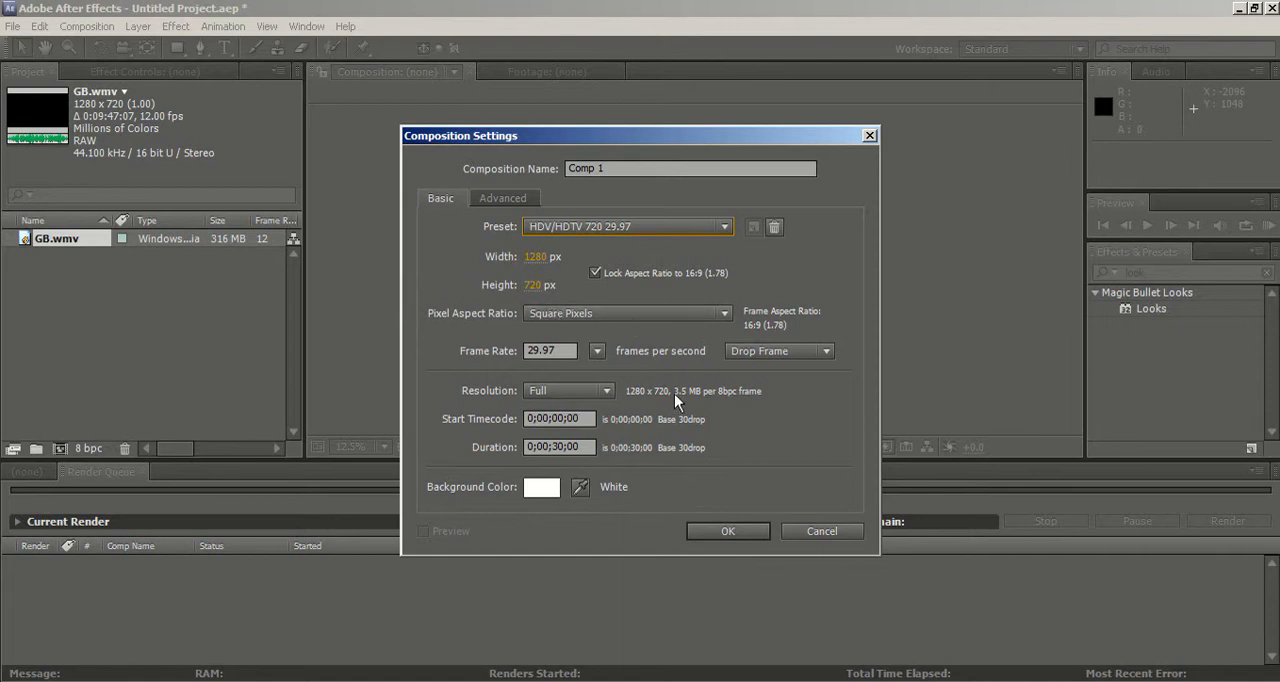
pyautogui.click(726, 531)
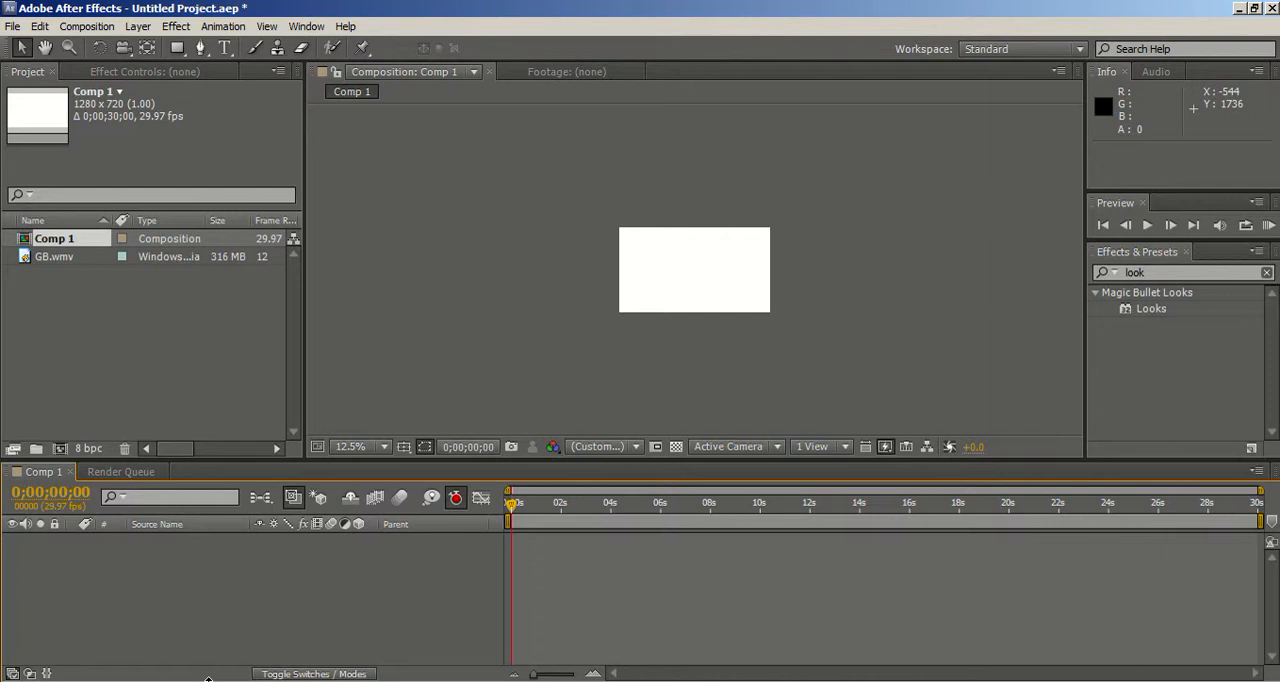
# Step: Create a second composition directly from the GB.wmv footage so it matches the clip's settings
pyautogui.scroll(3, 626, 330)
pyautogui.scroll(-2, 628, 326)
pyautogui.scroll(2, 628, 330)
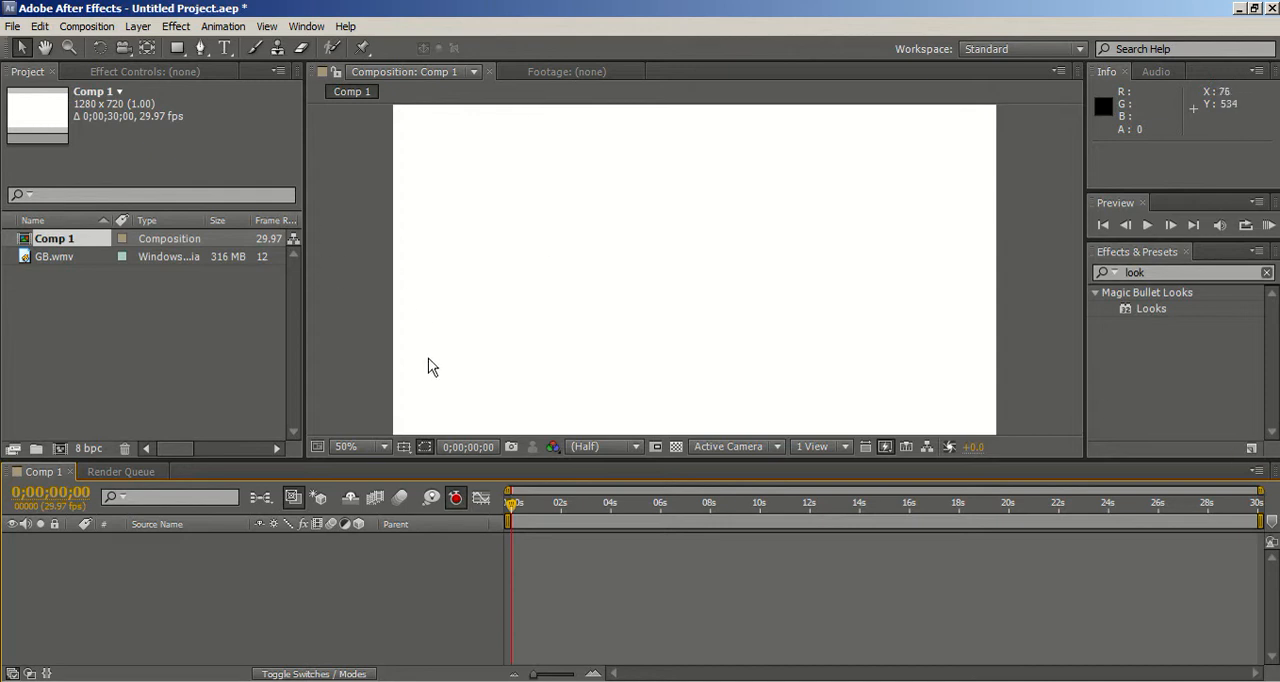
pyautogui.click(75, 256)
pyautogui.moveTo(69, 256); pyautogui.dragTo(59, 452)
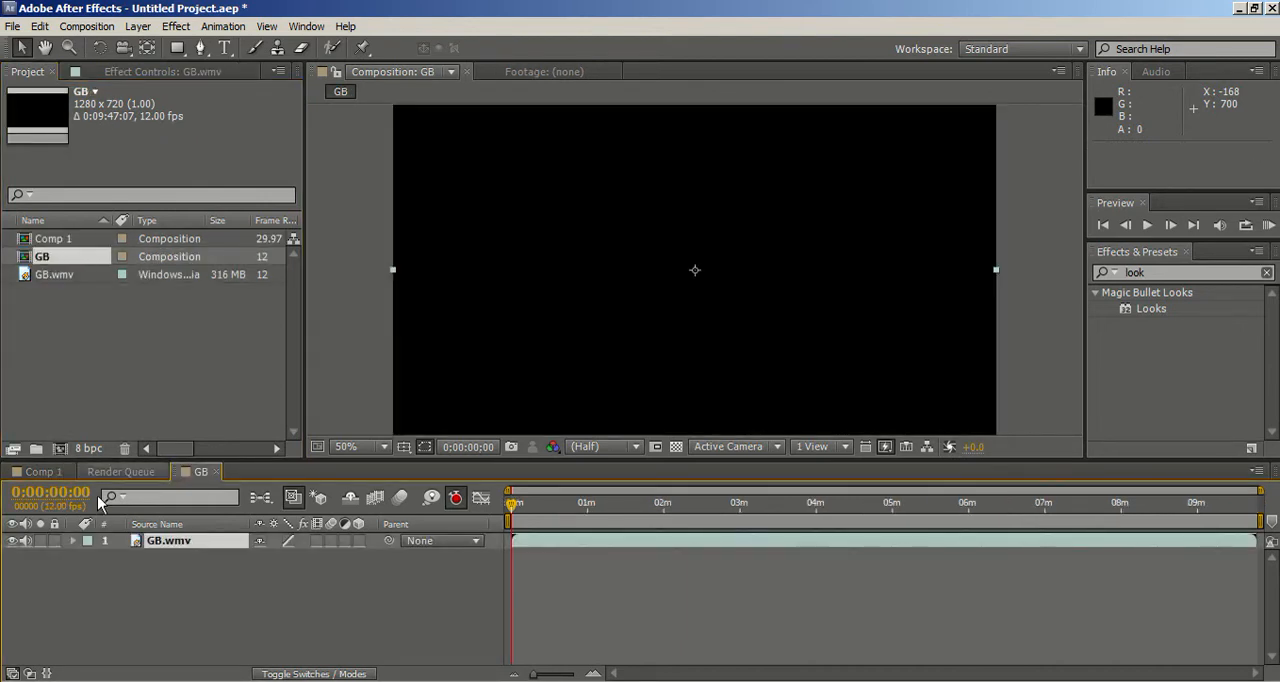
# Step: Close the Comp 1 timeline and bring up the GB composition's timeline
pyautogui.click(58, 470)
pyautogui.click(63, 471)
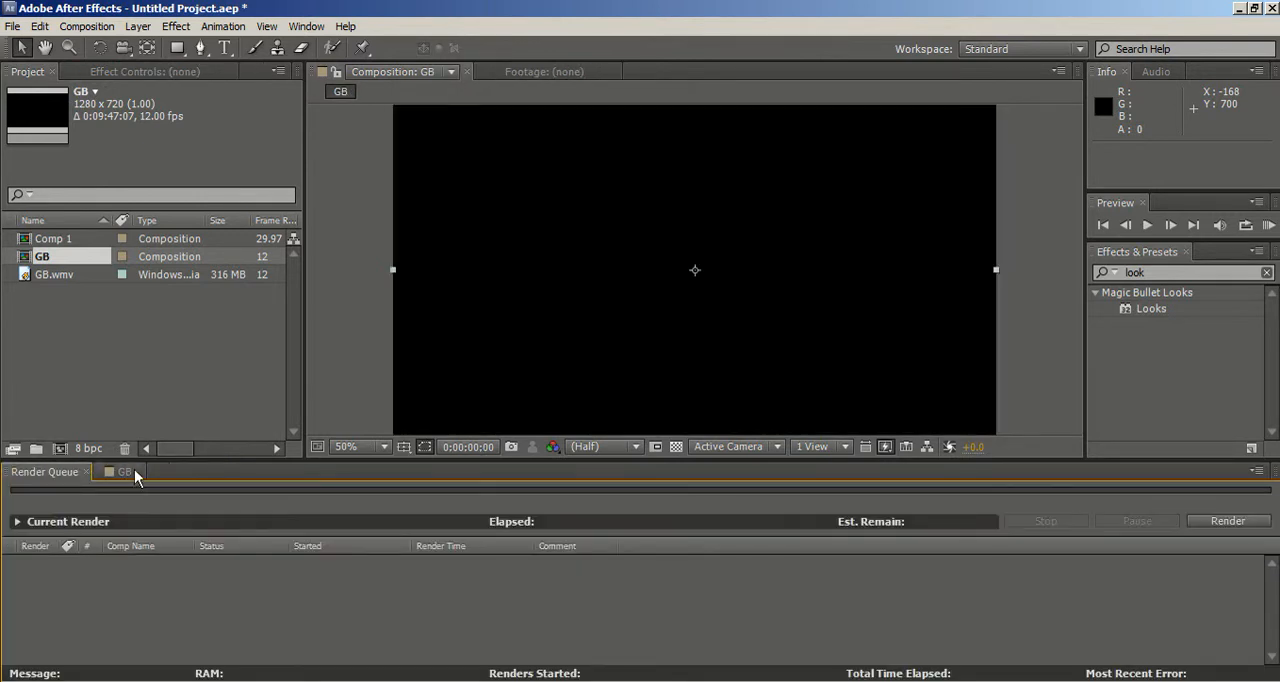
pyautogui.click(128, 472)
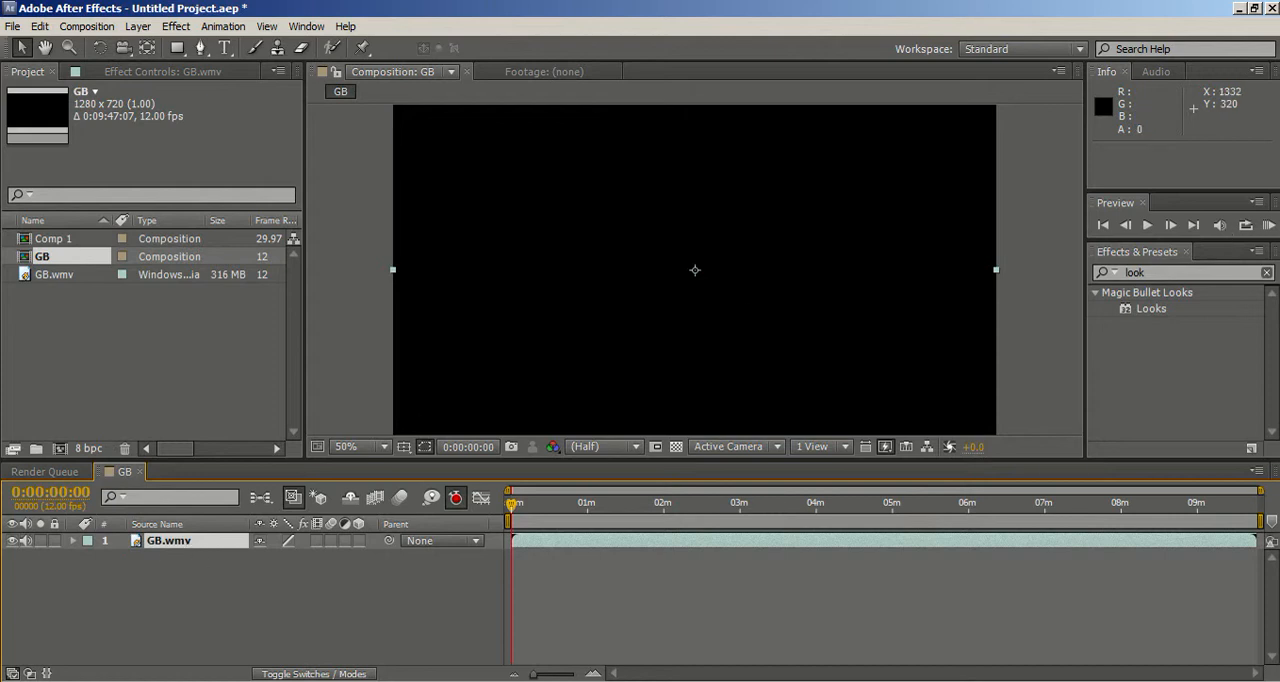
# Step: Examine the GB footage at several times along the timeline, ending on the opening logo at 0:00:03:09
pyautogui.click(663, 504)
pyautogui.click(783, 505)
pyautogui.click(990, 503)
pyautogui.click(1093, 505)
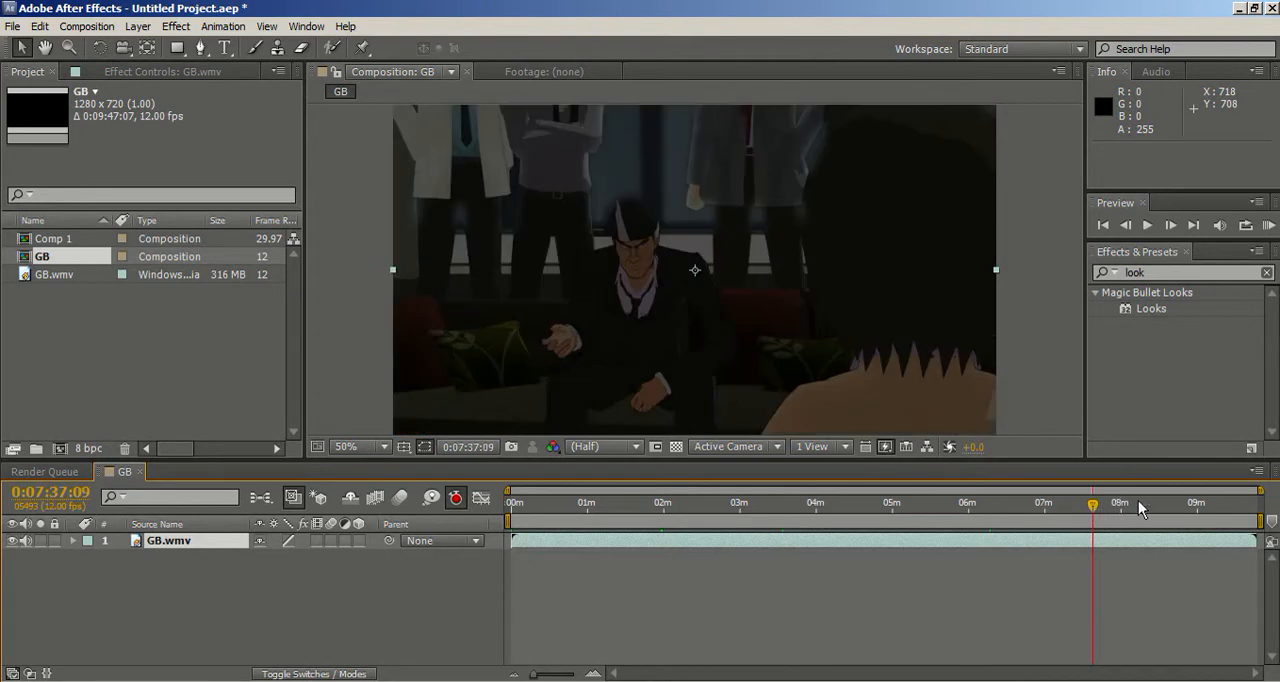
pyautogui.click(1138, 503)
pyautogui.click(1118, 505)
pyautogui.moveTo(1118, 505); pyautogui.dragTo(470, 492)
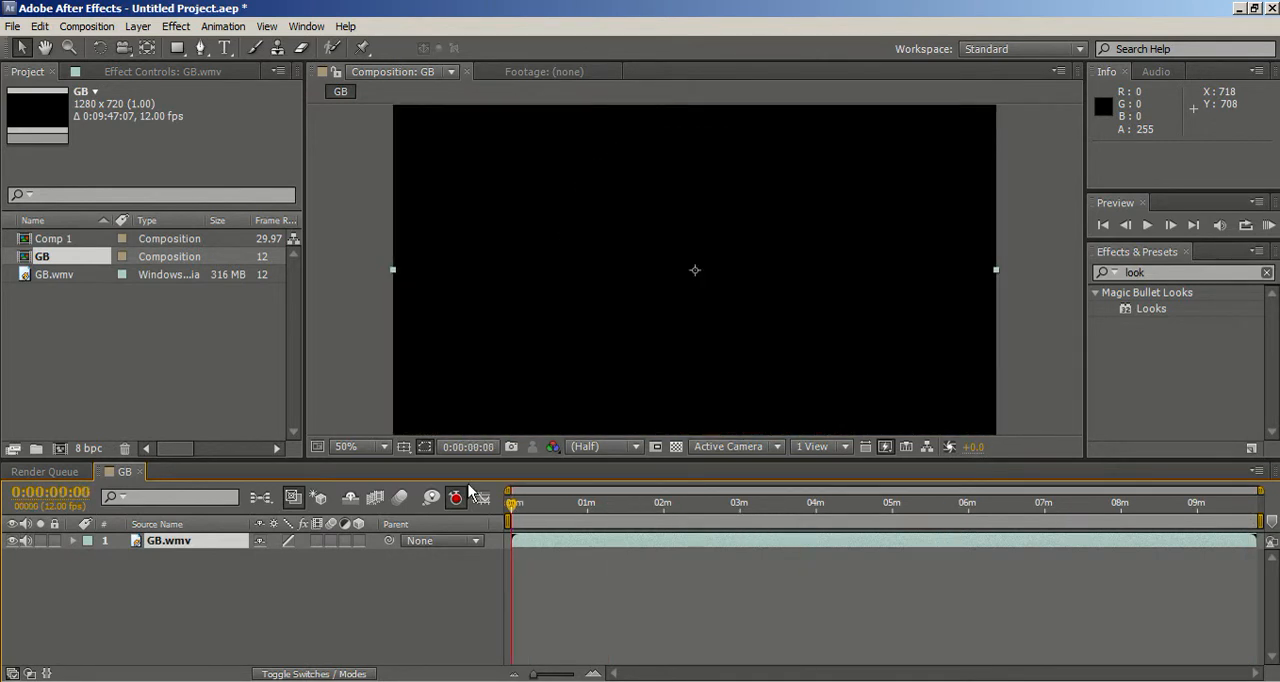
pyautogui.click(516, 508)
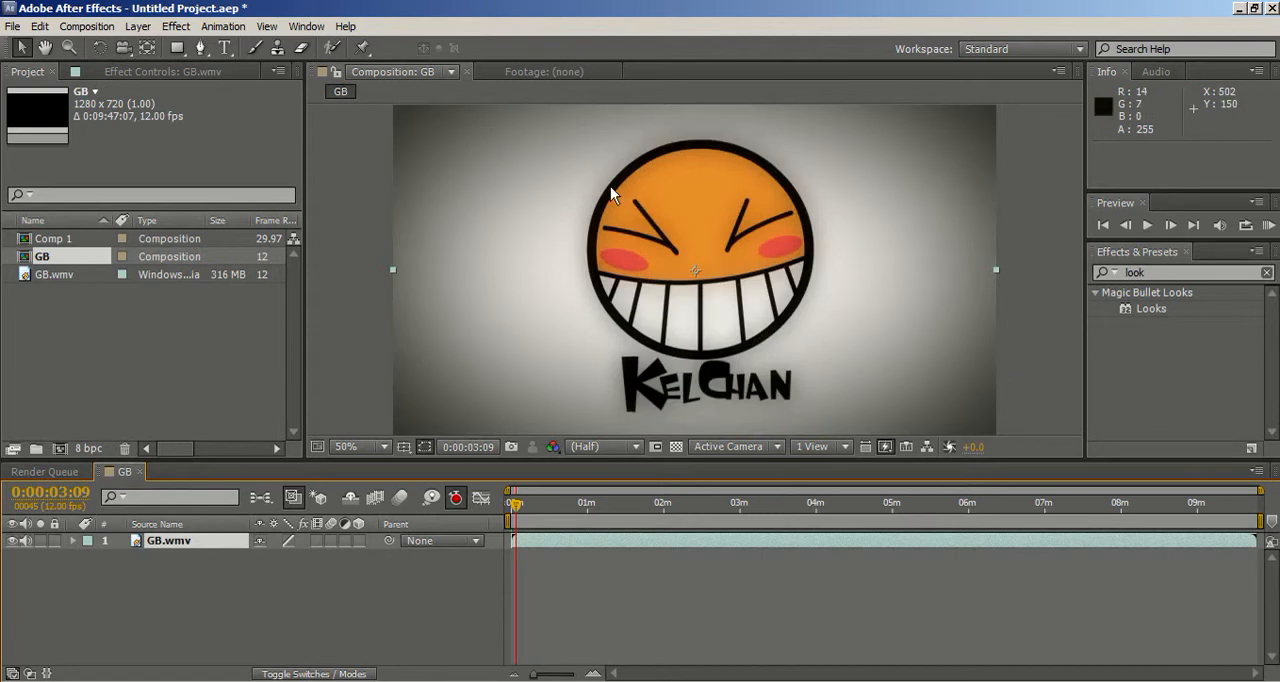
# Step: Add an adjustment layer above GB.wmv in the GB composition and select it
pyautogui.rightClick(199, 587)
pyautogui.moveTo(285, 440)
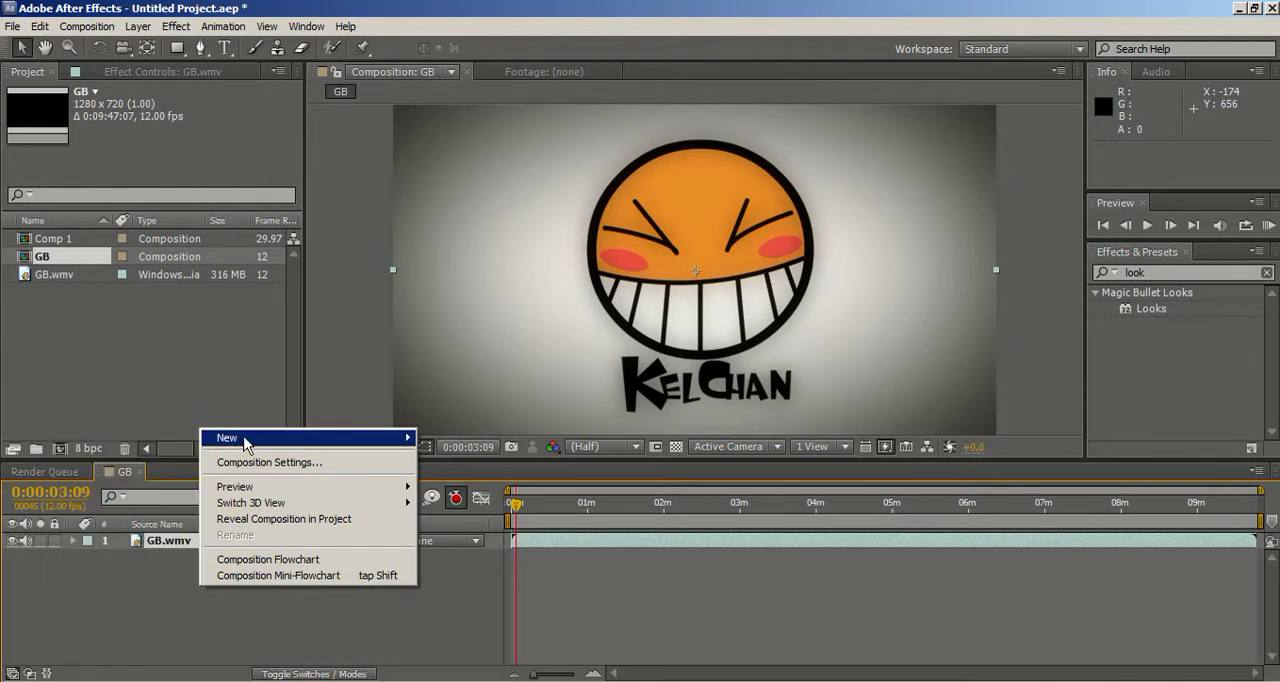
pyautogui.moveTo(244, 440)
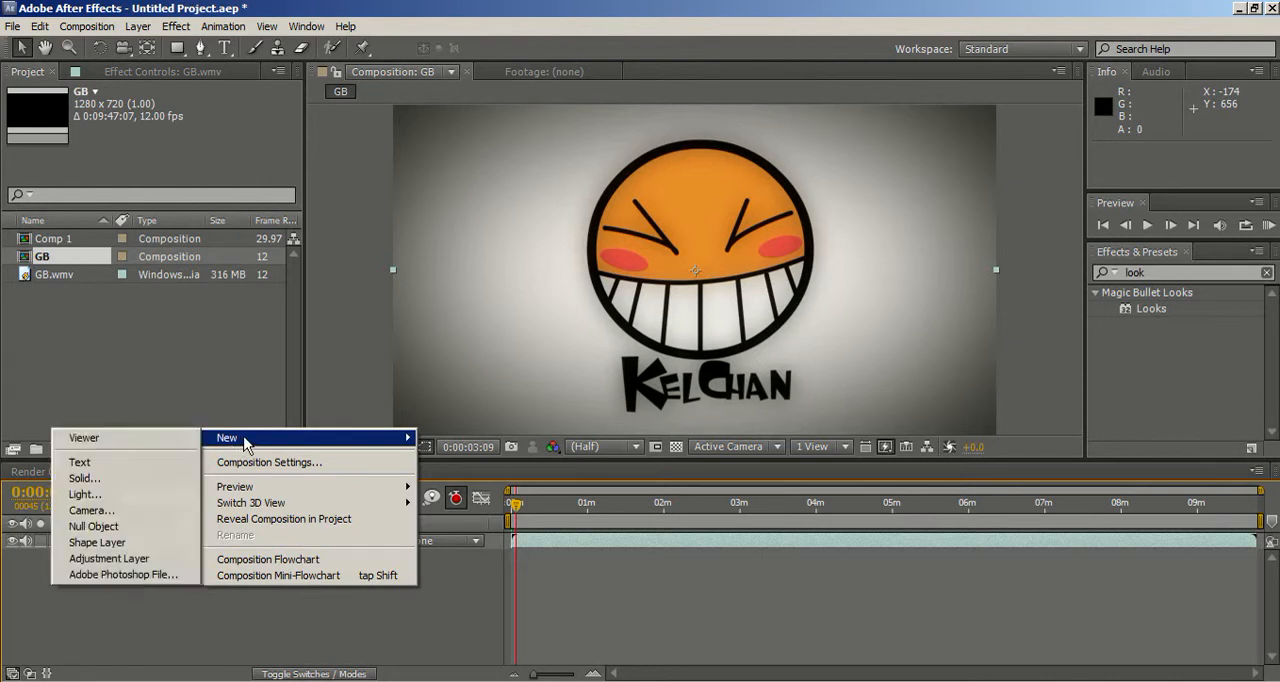
pyautogui.click(130, 560)
pyautogui.rightClick(134, 578)
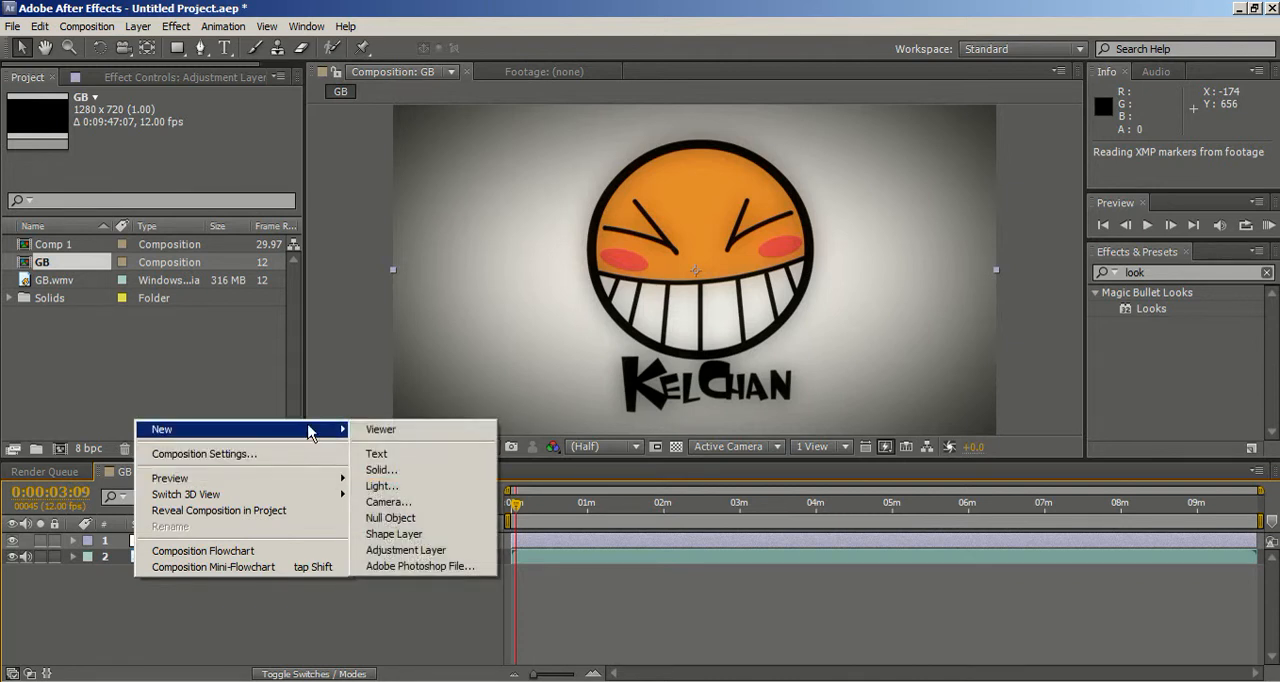
pyautogui.click(170, 624)
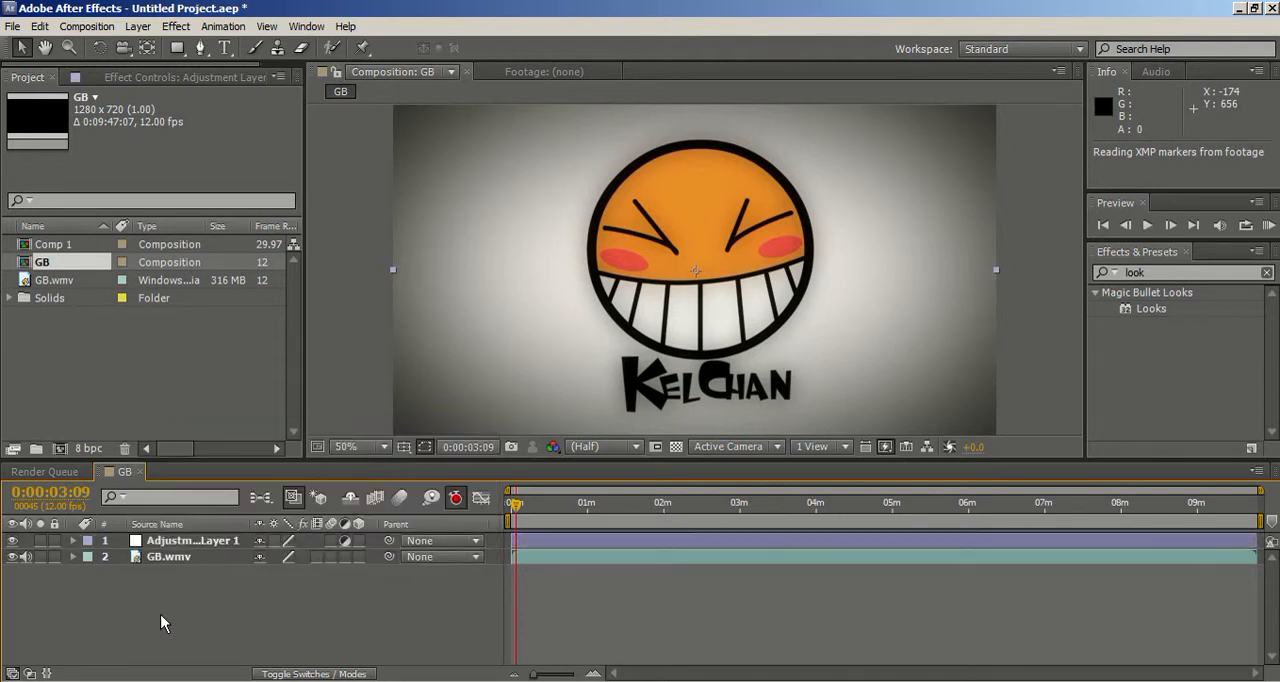
pyautogui.click(182, 541)
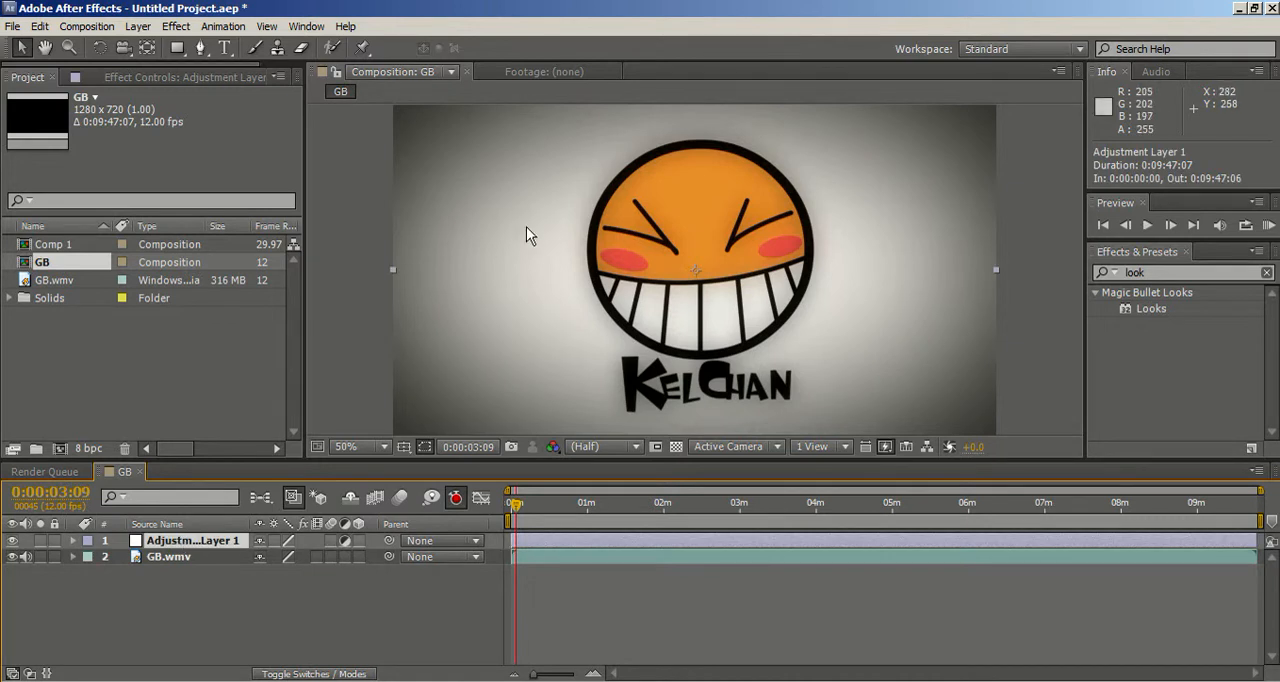
# Step: Trim the adjustment layer's start to about 0:00:11:02
pyautogui.moveTo(516, 506)
pyautogui.mouseDown()
pyautogui.moveTo(500, 512)
pyautogui.moveTo(515, 512)
pyautogui.mouseUp()
pyautogui.click(520, 507)
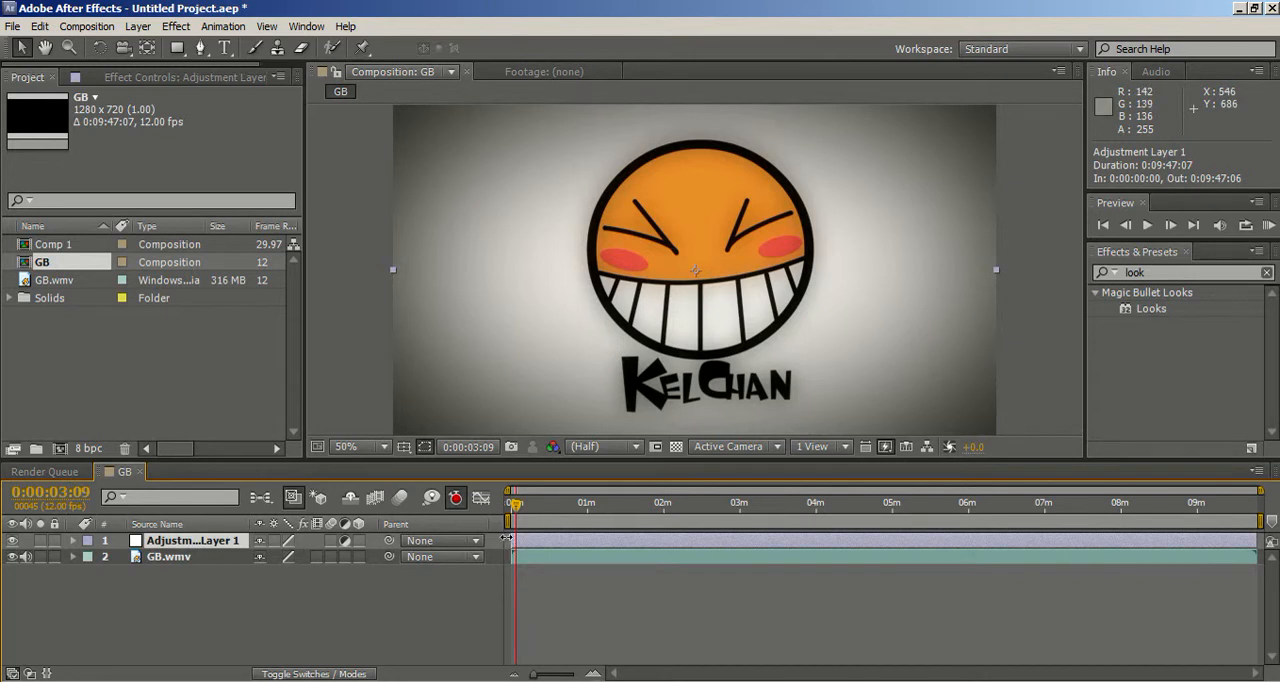
pyautogui.moveTo(508, 540); pyautogui.dragTo(521, 540)
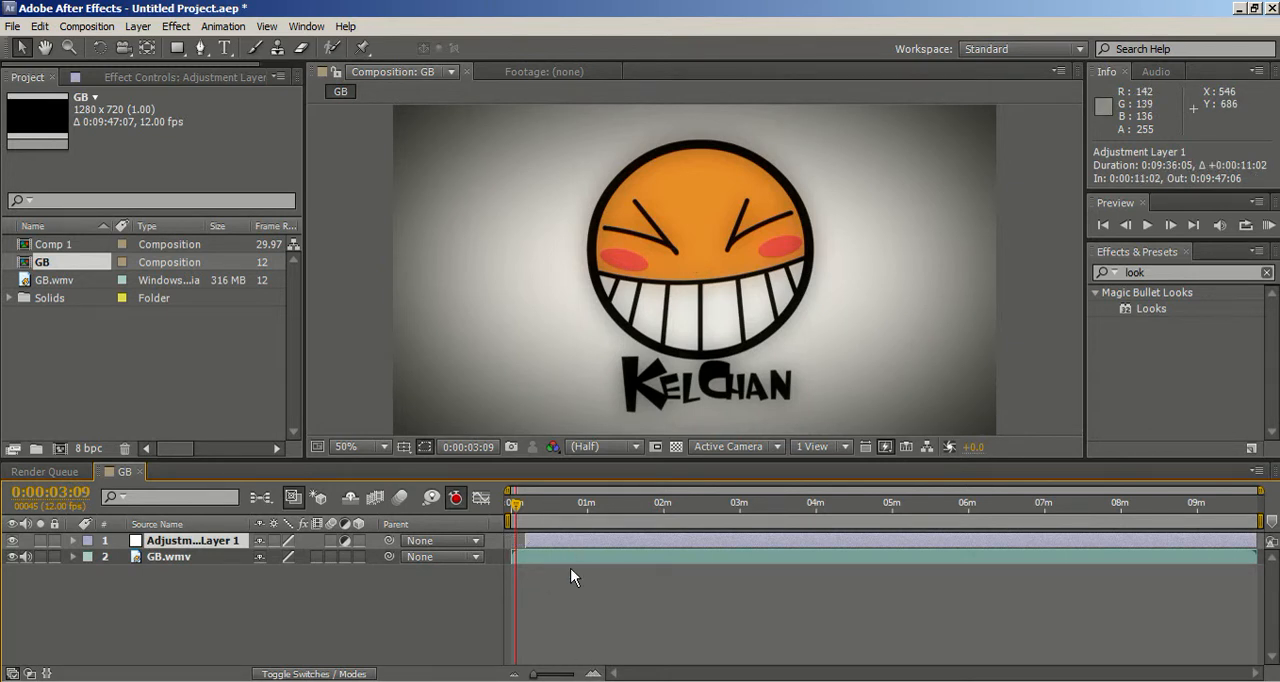
# Step: Move the current time to 0:00:06:00, on the black frame between the opening logo and the Patreon title
pyautogui.moveTo(537, 677)
pyautogui.mouseDown()
pyautogui.moveTo(553, 678)
pyautogui.moveTo(548, 662)
pyautogui.mouseUp()
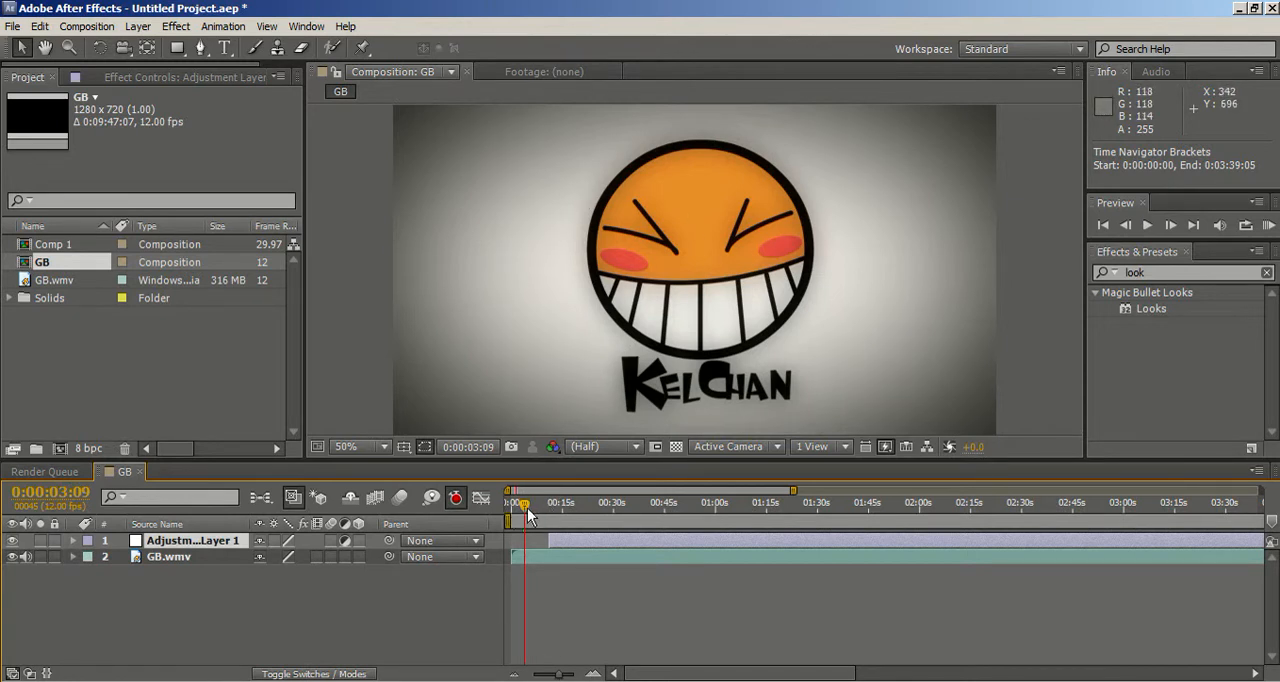
pyautogui.moveTo(530, 508); pyautogui.dragTo(540, 510)
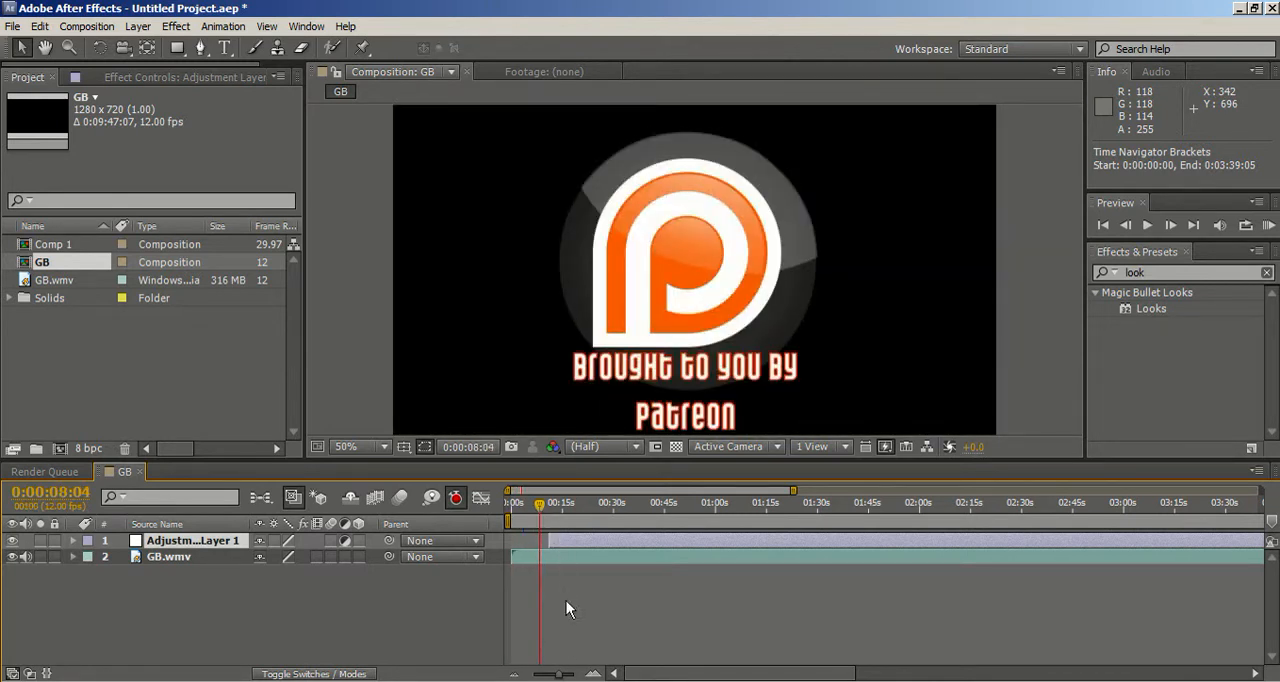
pyautogui.moveTo(562, 676); pyautogui.dragTo(600, 660)
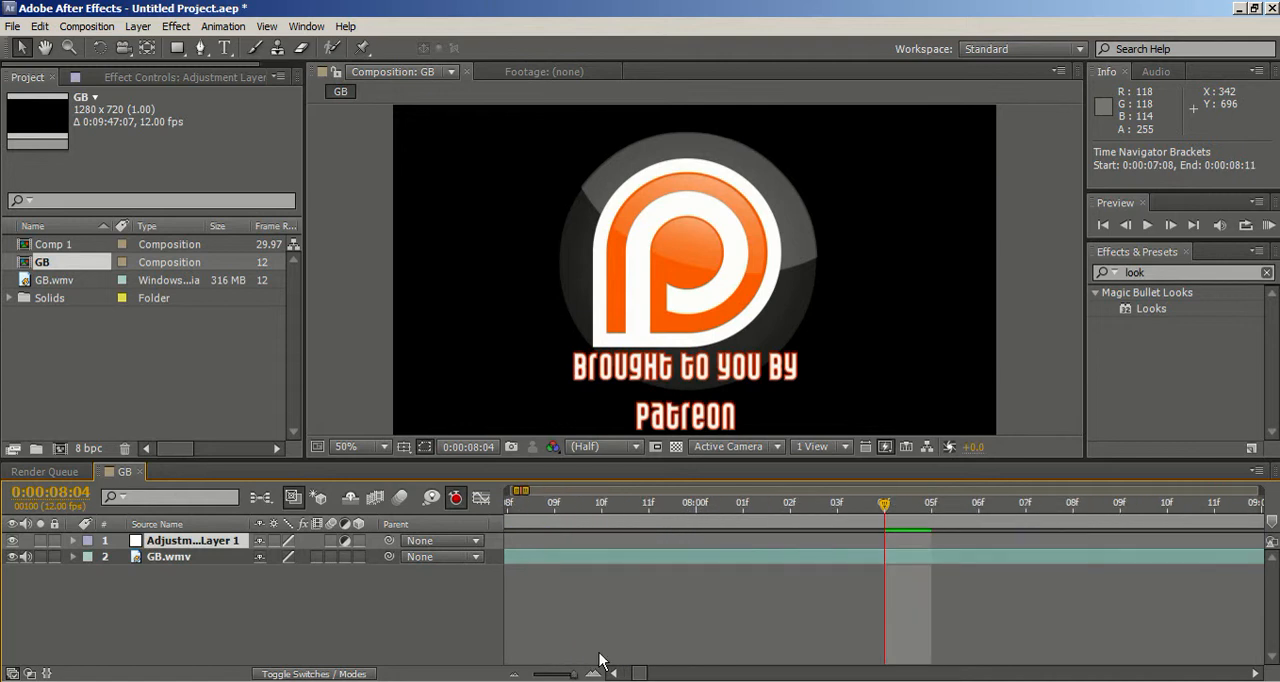
pyautogui.moveTo(884, 504); pyautogui.dragTo(645, 506)
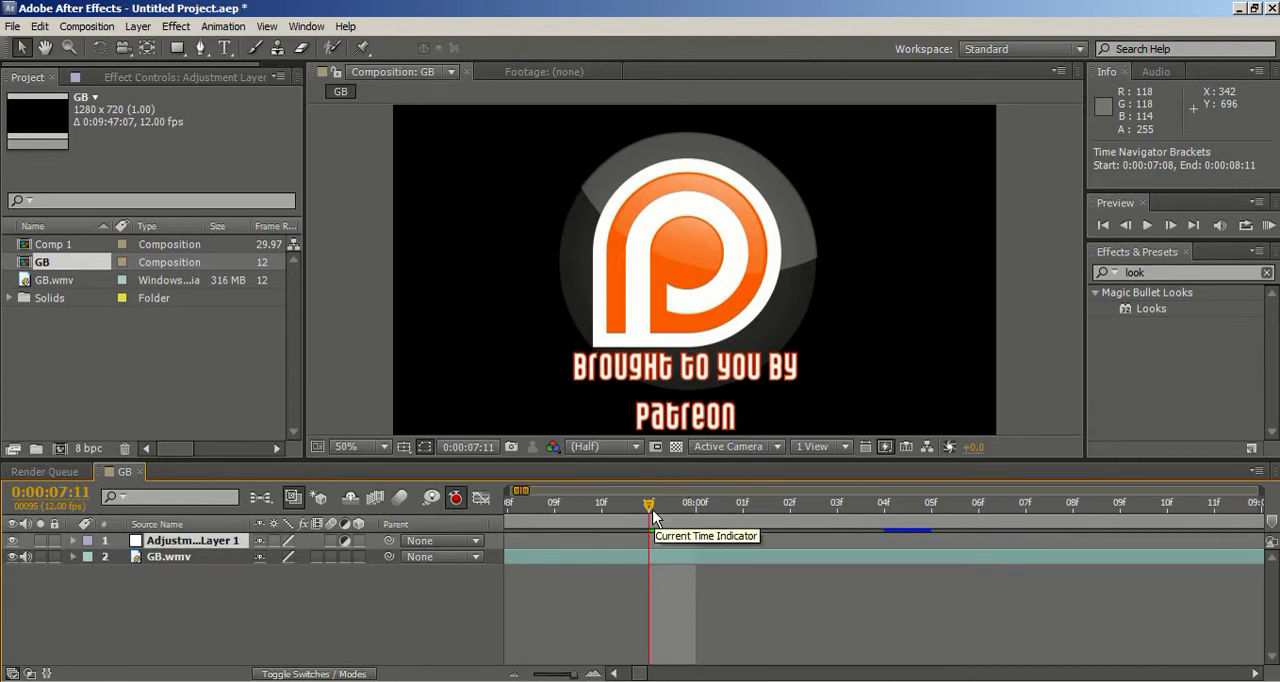
pyautogui.moveTo(650, 528); pyautogui.dragTo(519, 504)
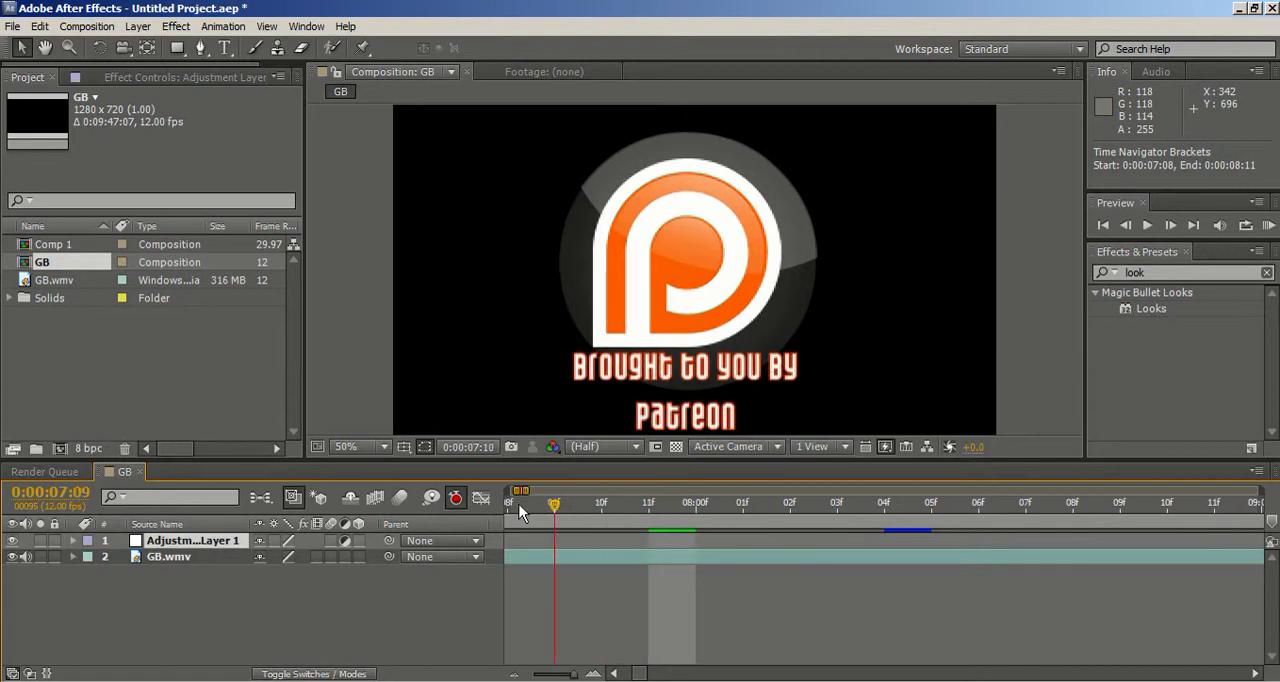
pyautogui.moveTo(574, 674); pyautogui.dragTo(569, 674)
pyautogui.moveTo(598, 503)
pyautogui.mouseDown()
pyautogui.moveTo(567, 499)
pyautogui.moveTo(578, 509)
pyautogui.mouseUp()
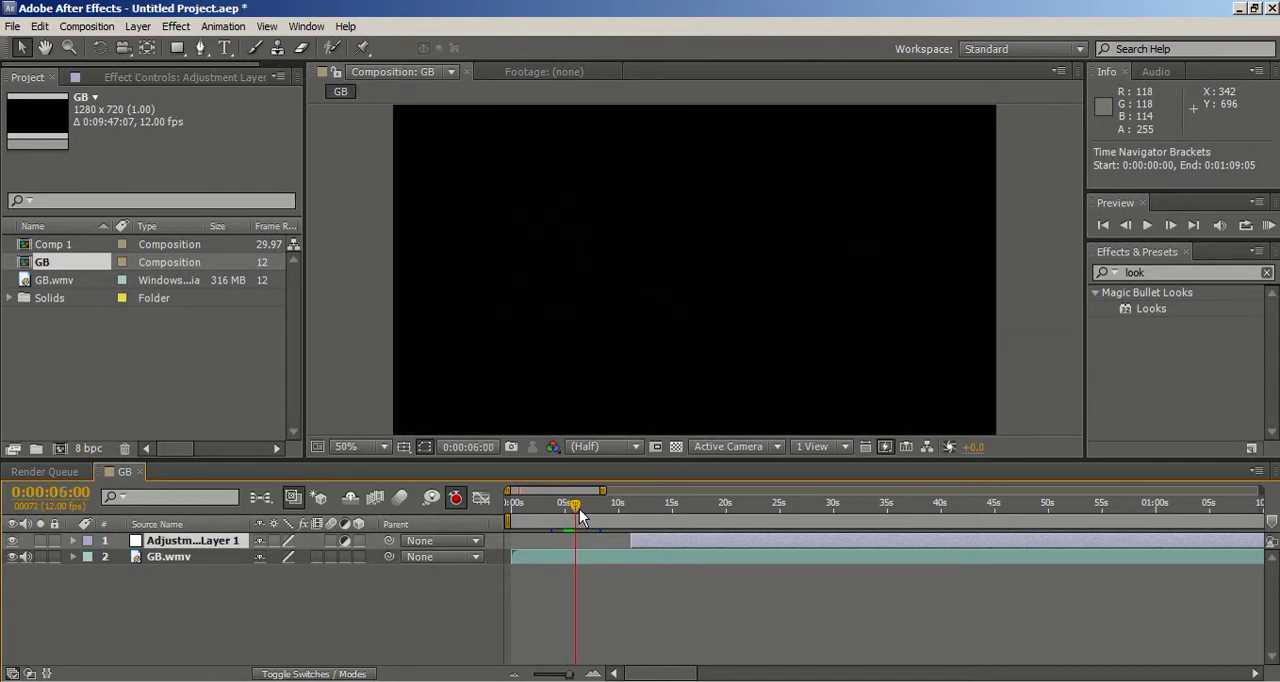
# Step: Extend the adjustment layer's start back to the current time at 0:00:06:00
pyautogui.moveTo(627, 541); pyautogui.dragTo(576, 537)
pyautogui.moveTo(569, 674); pyautogui.dragTo(576, 674)
pyautogui.moveTo(1073, 541); pyautogui.dragTo(881, 533)
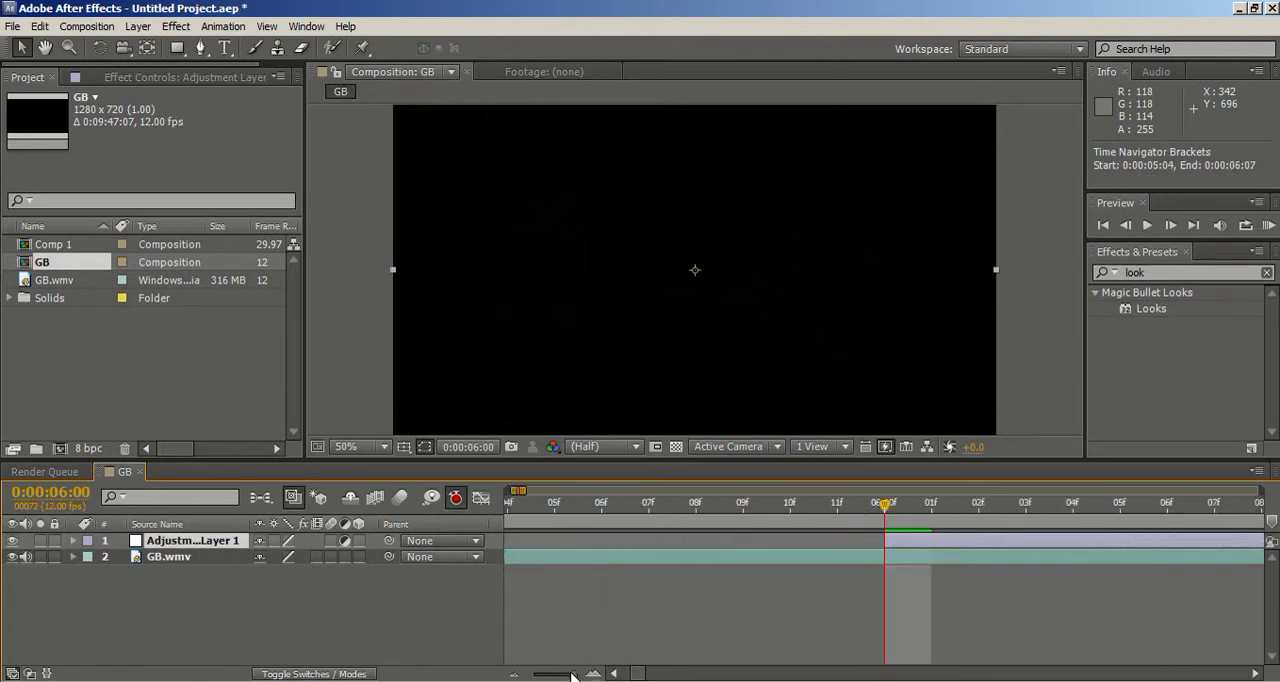
pyautogui.moveTo(575, 677); pyautogui.dragTo(552, 674)
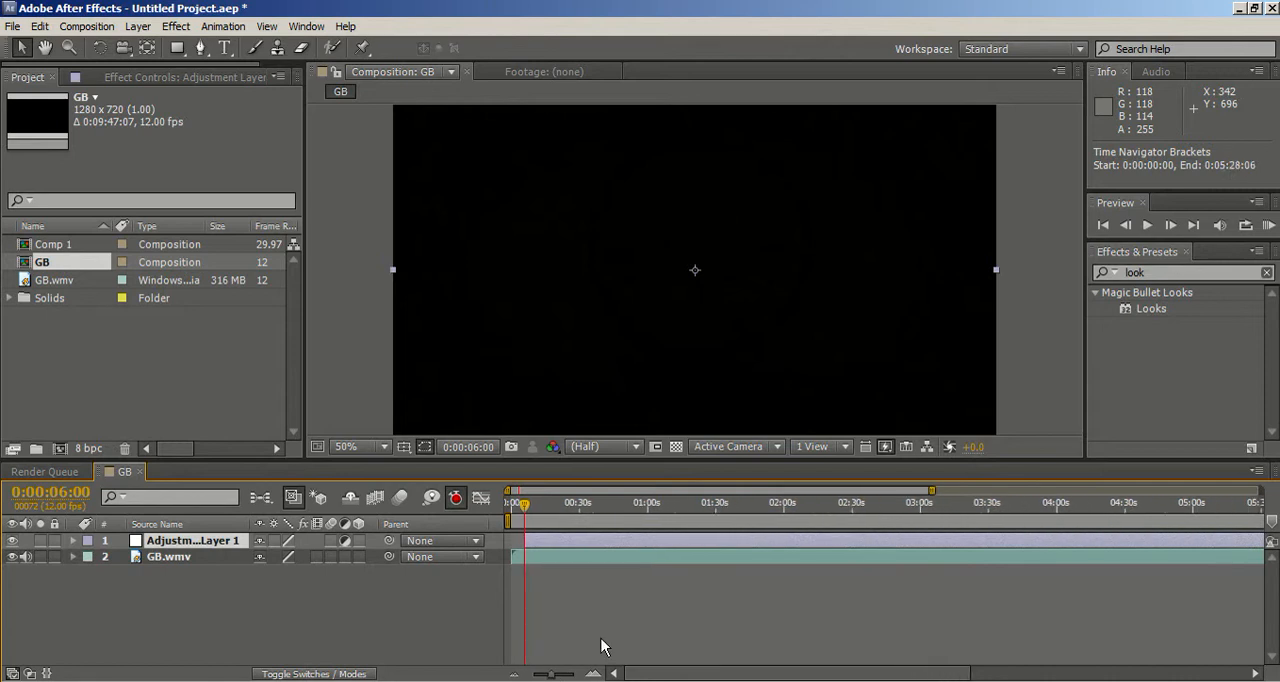
# Step: Check the GB footage at several points between about 0:02:05 and 0:05:09, and return the current time to 0:00:06:08
pyautogui.click(797, 504)
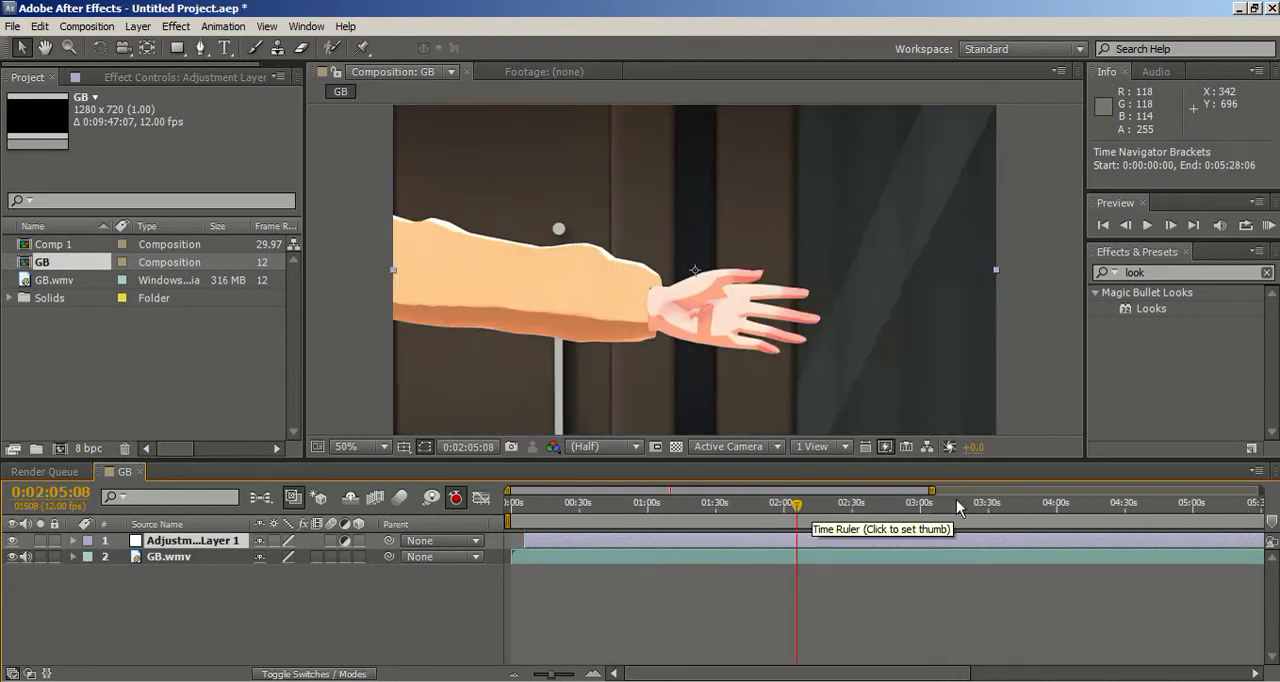
pyautogui.click(957, 499)
pyautogui.click(1058, 503)
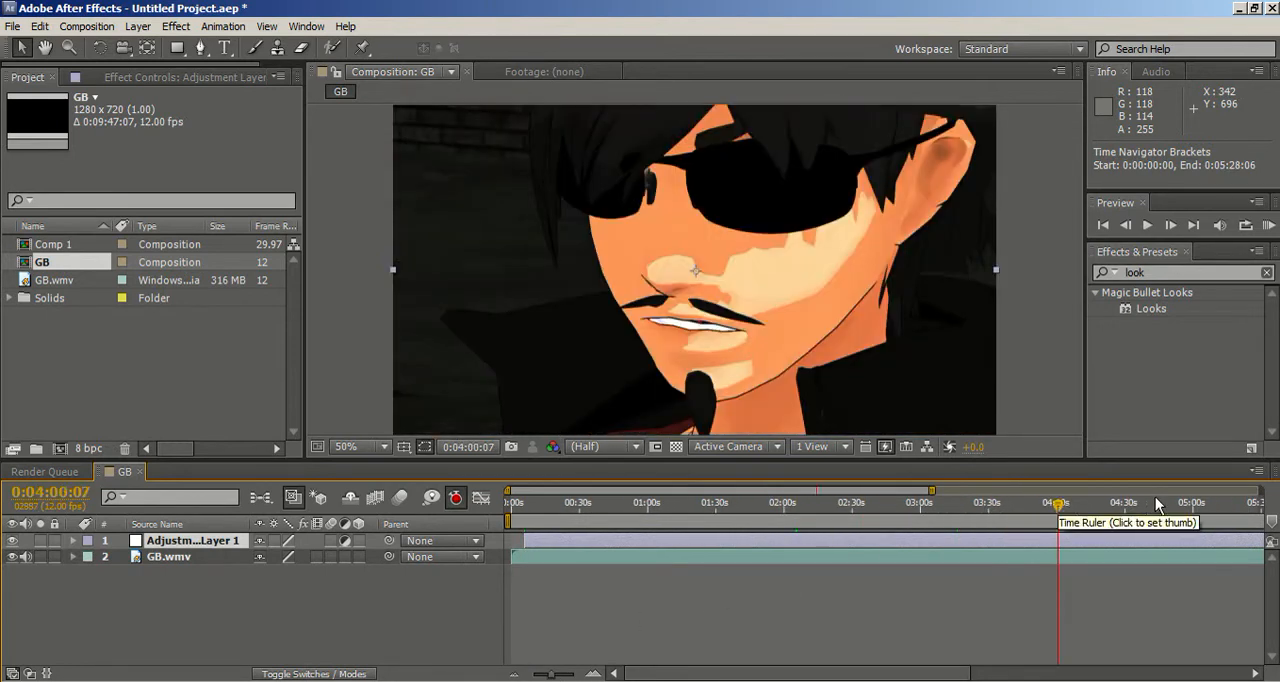
pyautogui.click(1214, 503)
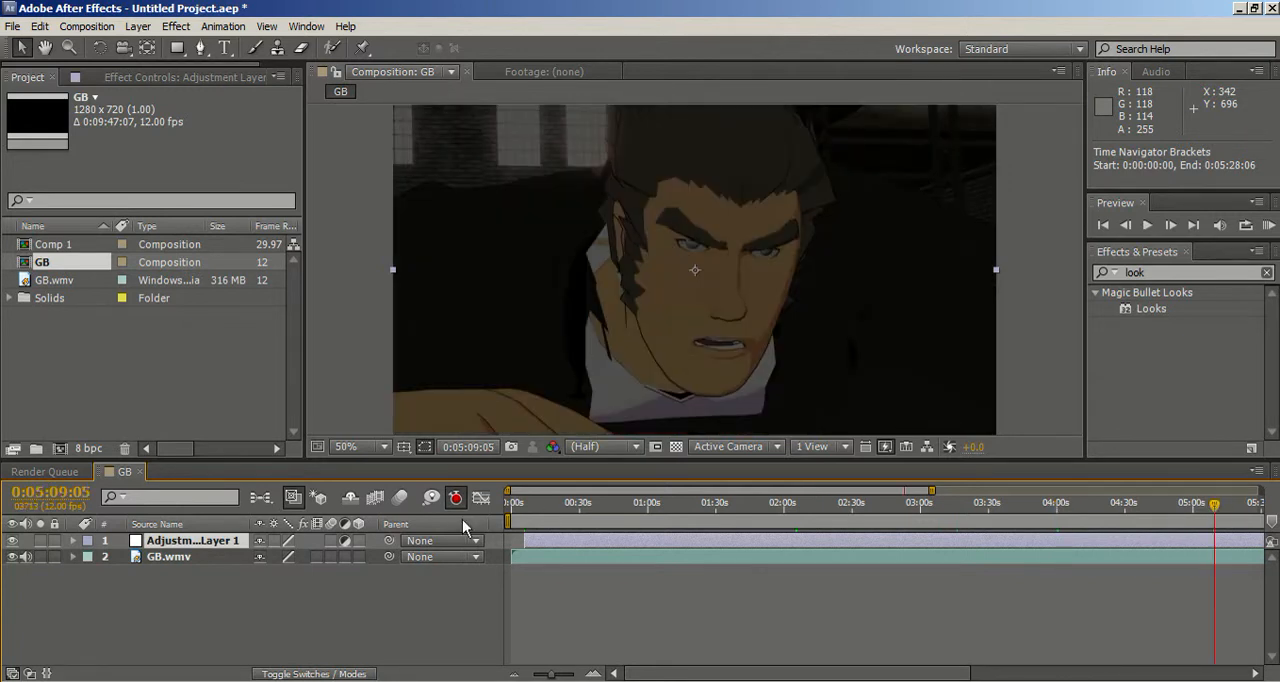
pyautogui.click(526, 505)
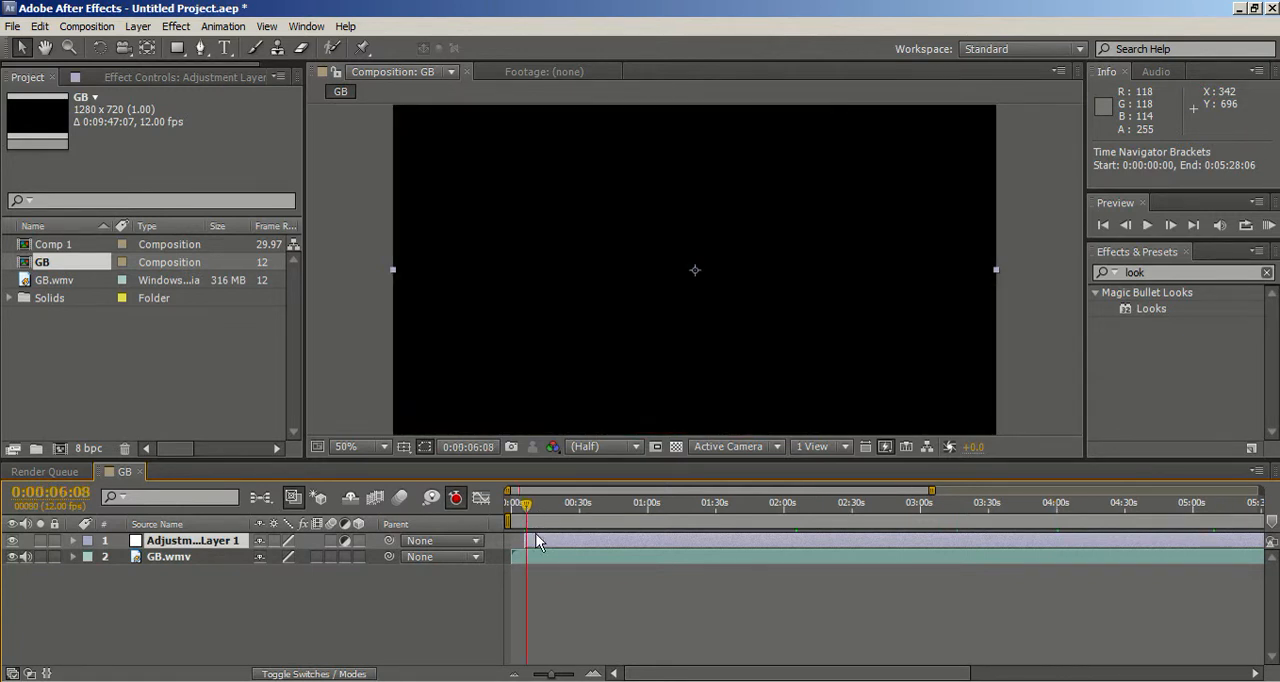
# Step: Apply the Magic Bullet Looks effect to the adjustment layer and open its look editor with the current time at 0:00:09:11, on the Patreon title
pyautogui.click(1153, 310)
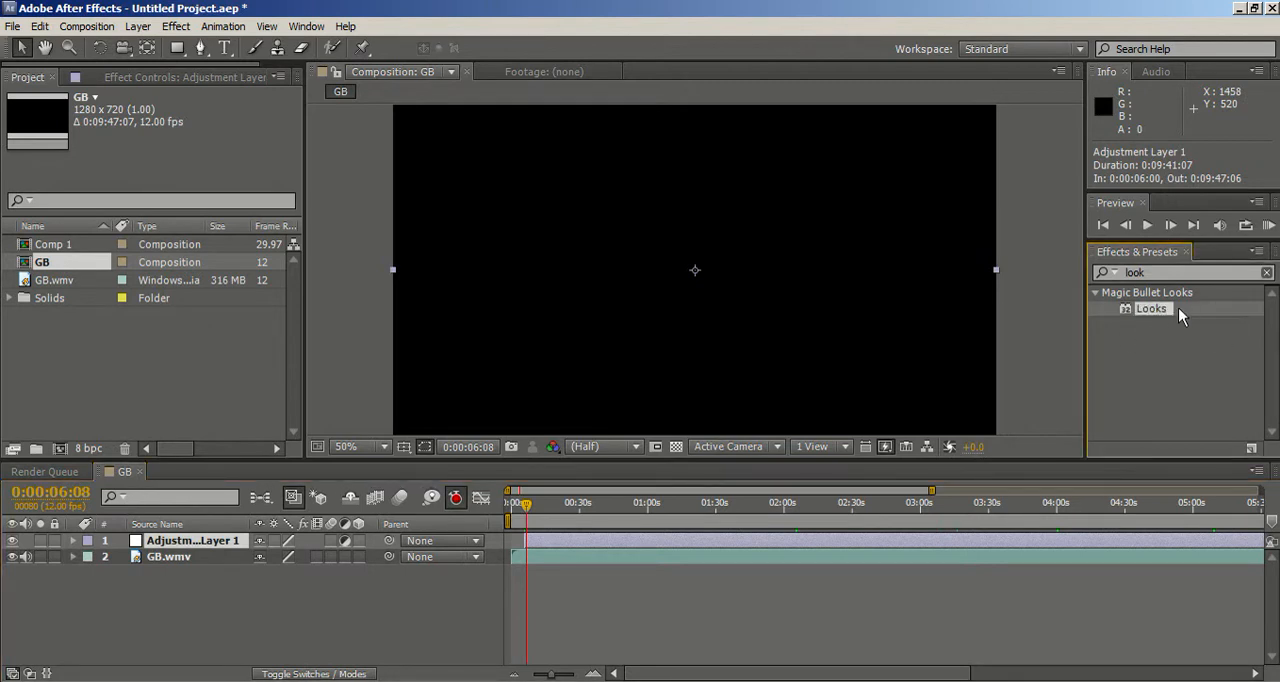
pyautogui.moveTo(1158, 313); pyautogui.dragTo(238, 545)
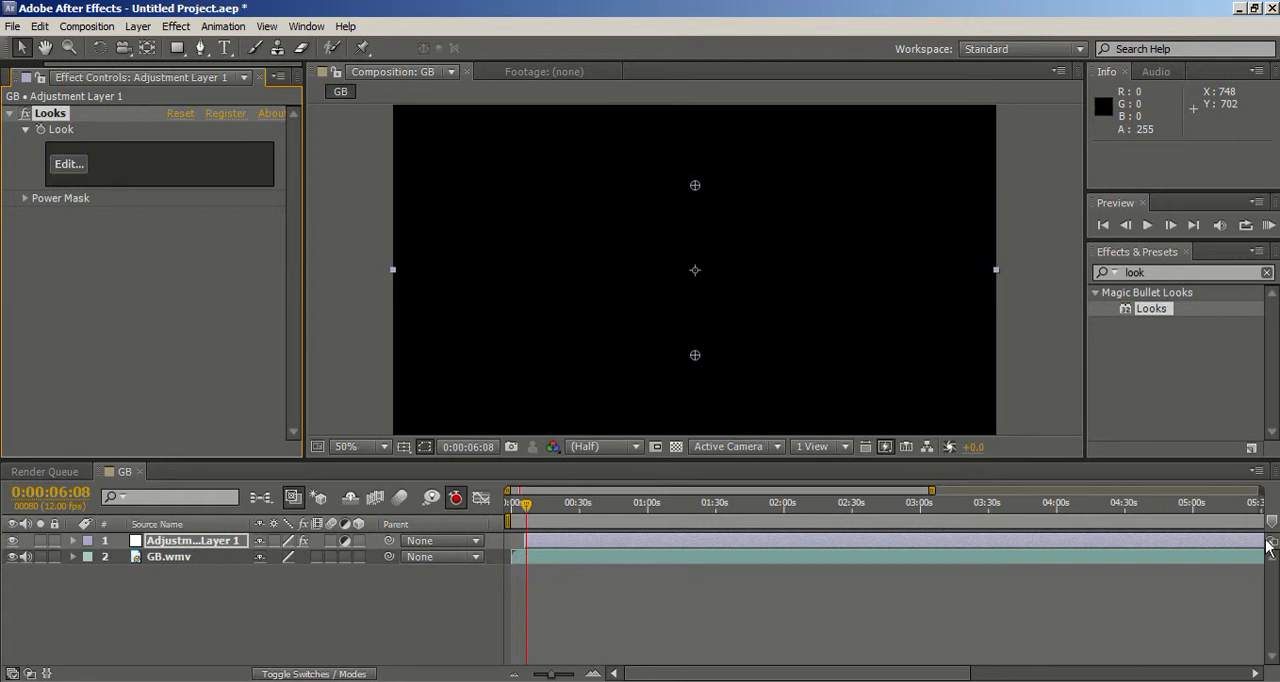
pyautogui.moveTo(526, 511); pyautogui.dragTo(534, 516)
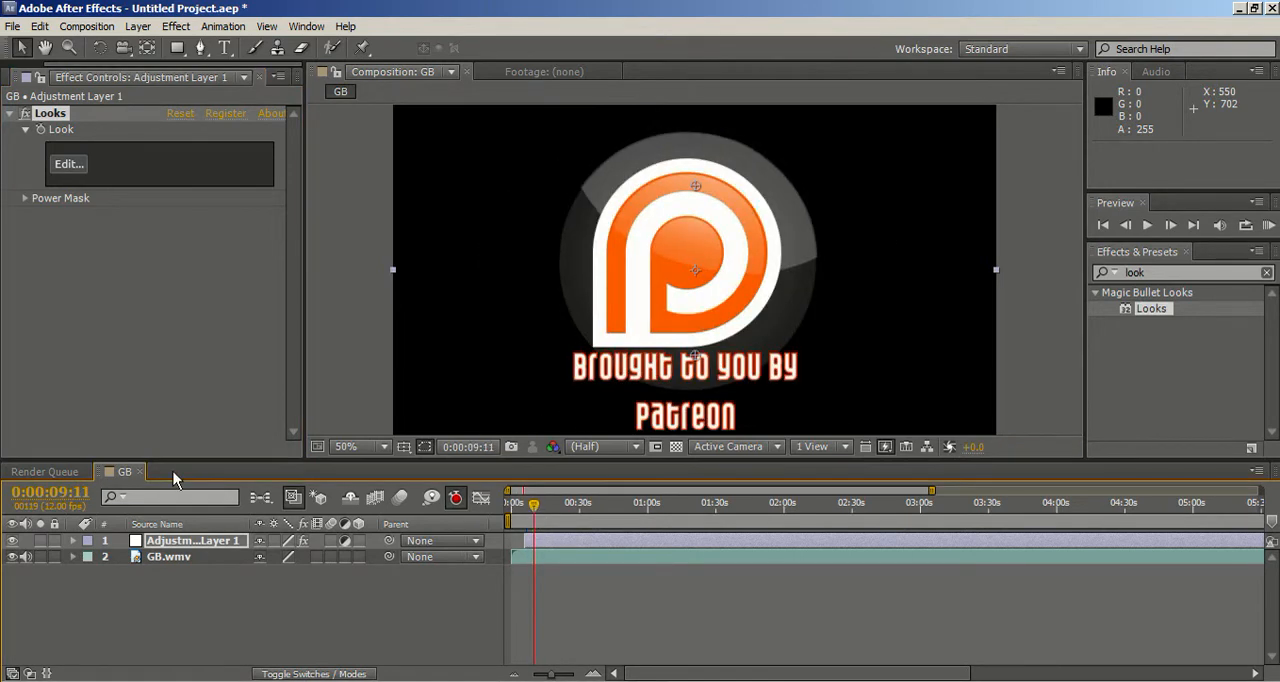
pyautogui.click(75, 169)
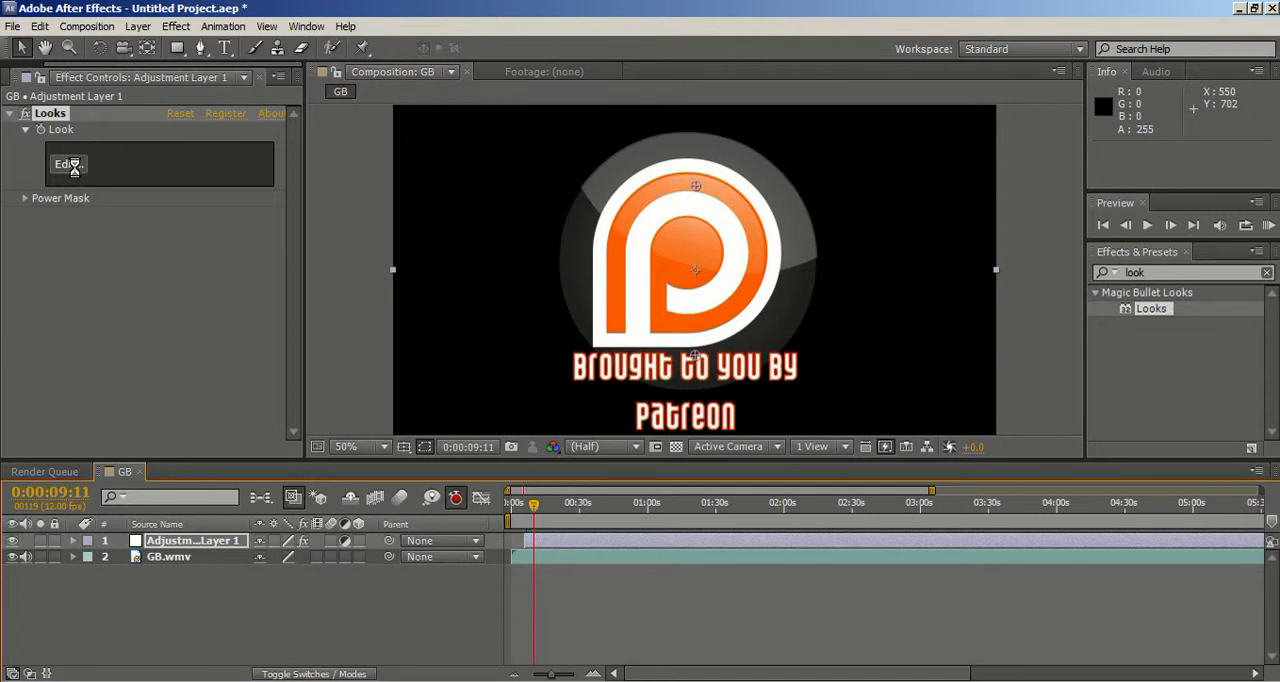
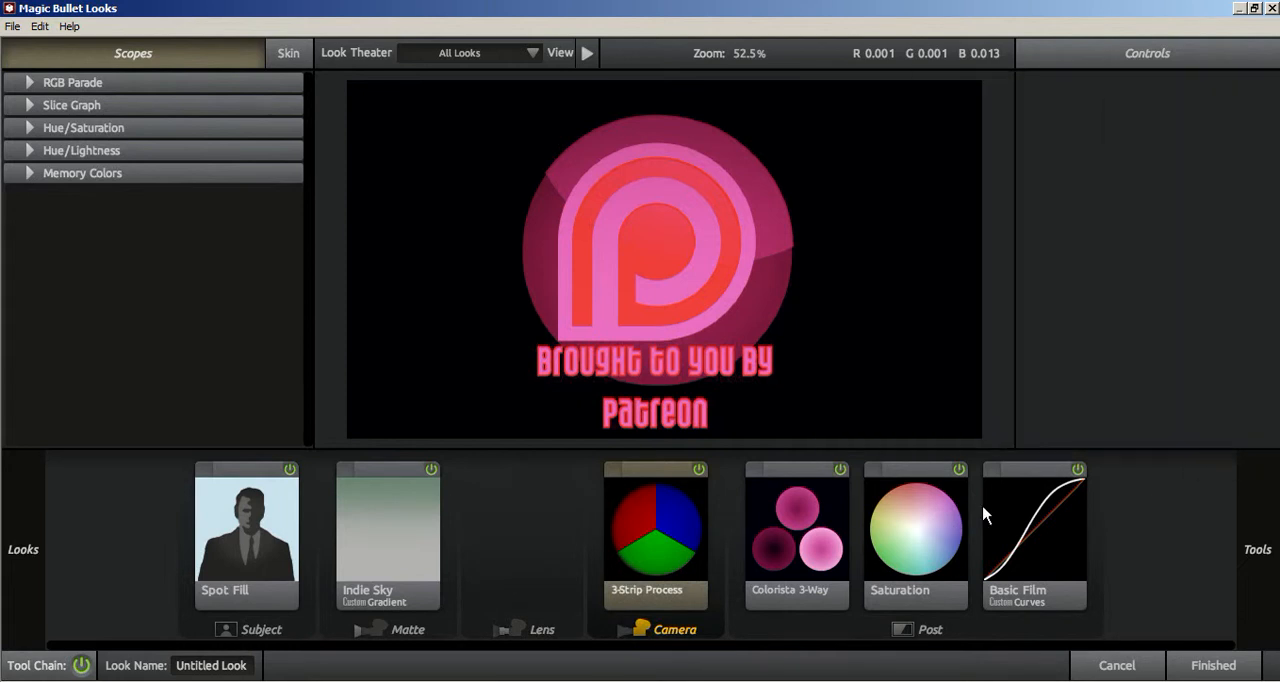
# Step: Browse the Post and Subject tool collections in the look editor
pyautogui.click(1236, 440)
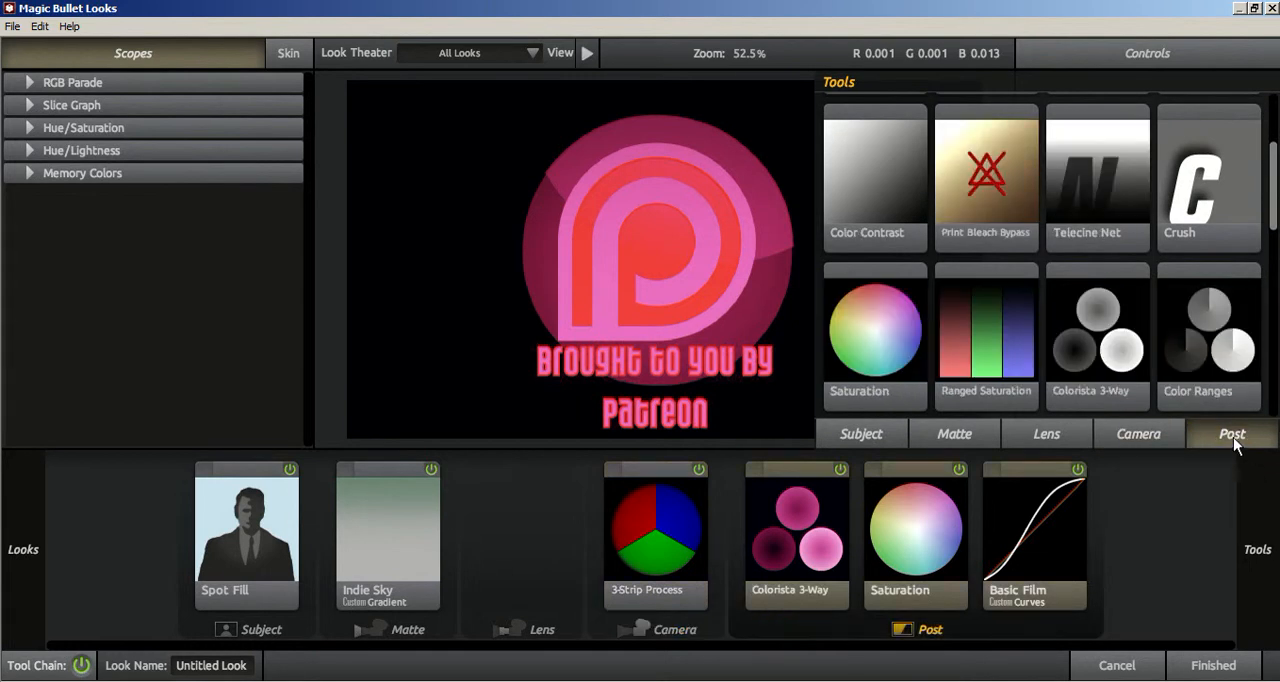
pyautogui.click(1070, 556)
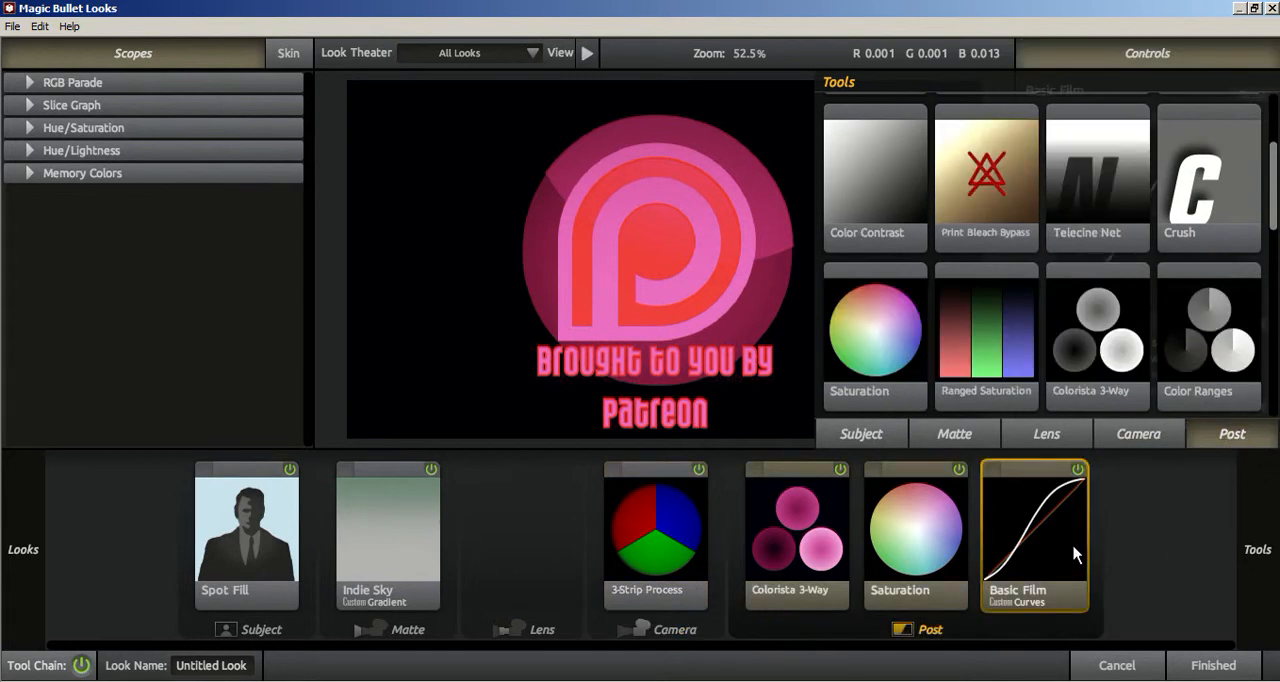
pyautogui.click(889, 438)
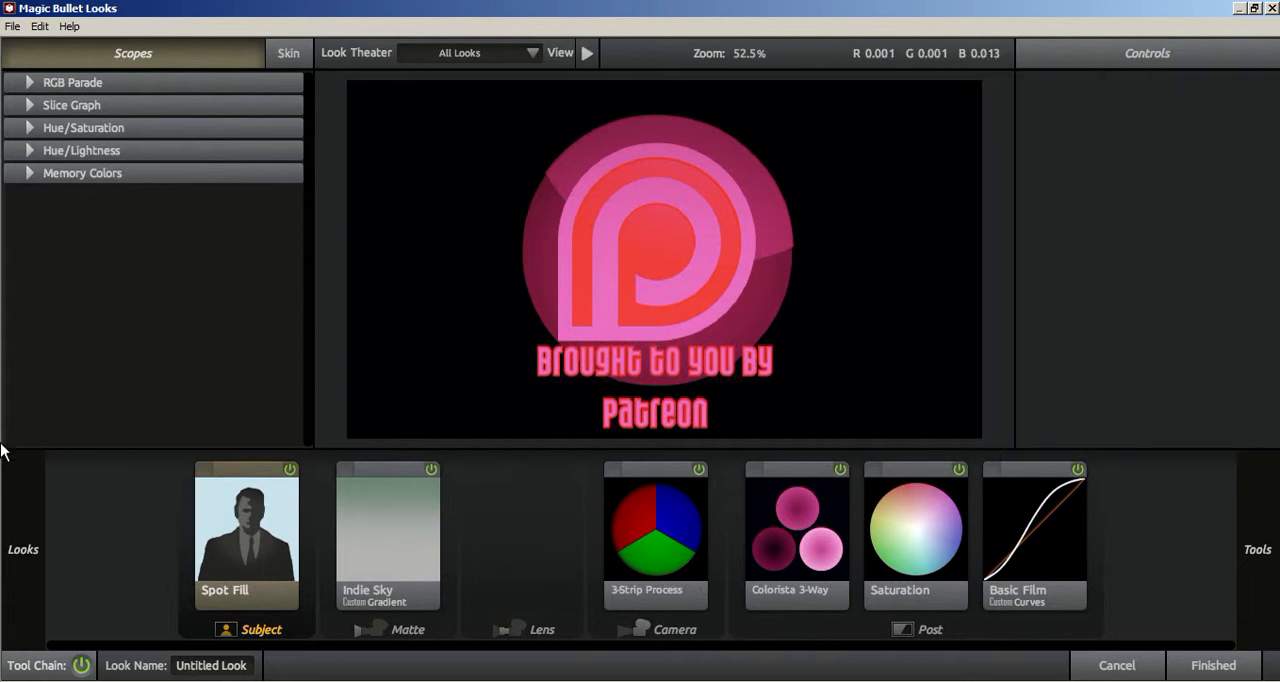
# Step: Try the Neo, Romance and Blockbuster cinematic looks on the Patreon title, ending on Neo
pyautogui.moveTo(29, 549)
pyautogui.click(88, 378)
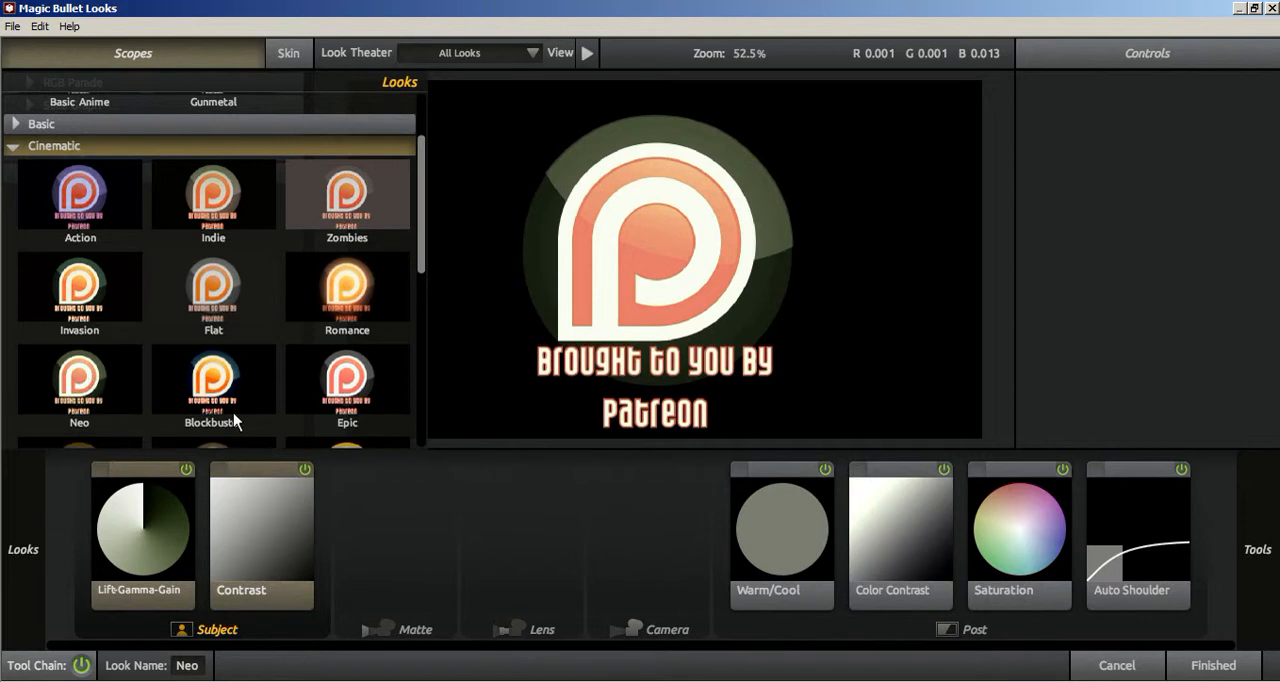
pyautogui.scroll(-3, 279, 323)
pyautogui.scroll(3, 120, 245)
pyautogui.click(320, 310)
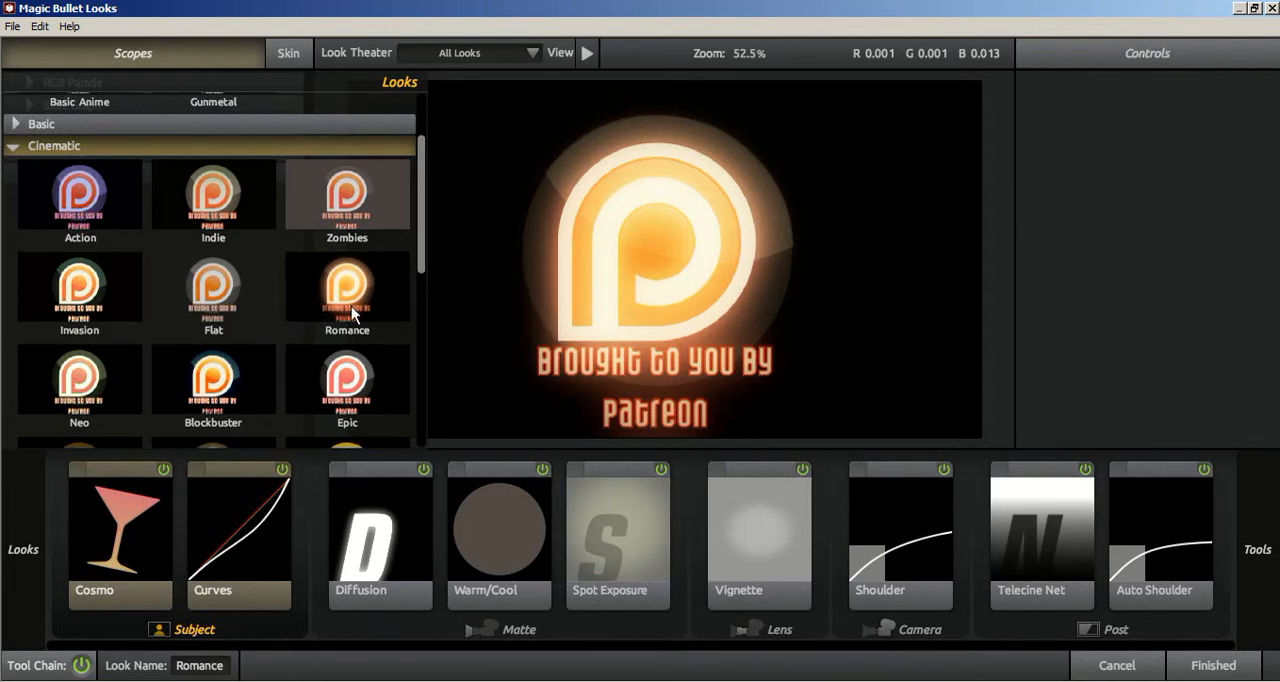
pyautogui.click(228, 394)
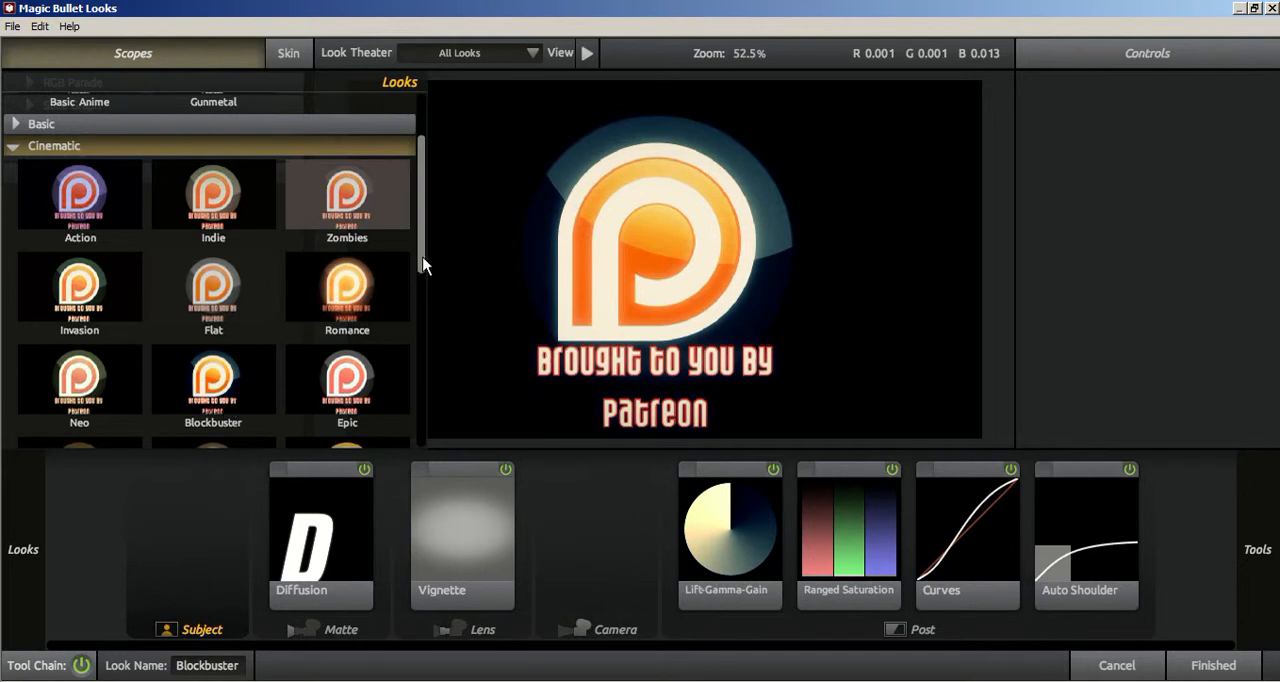
pyautogui.scroll(-1, 422, 265)
pyautogui.click(82, 326)
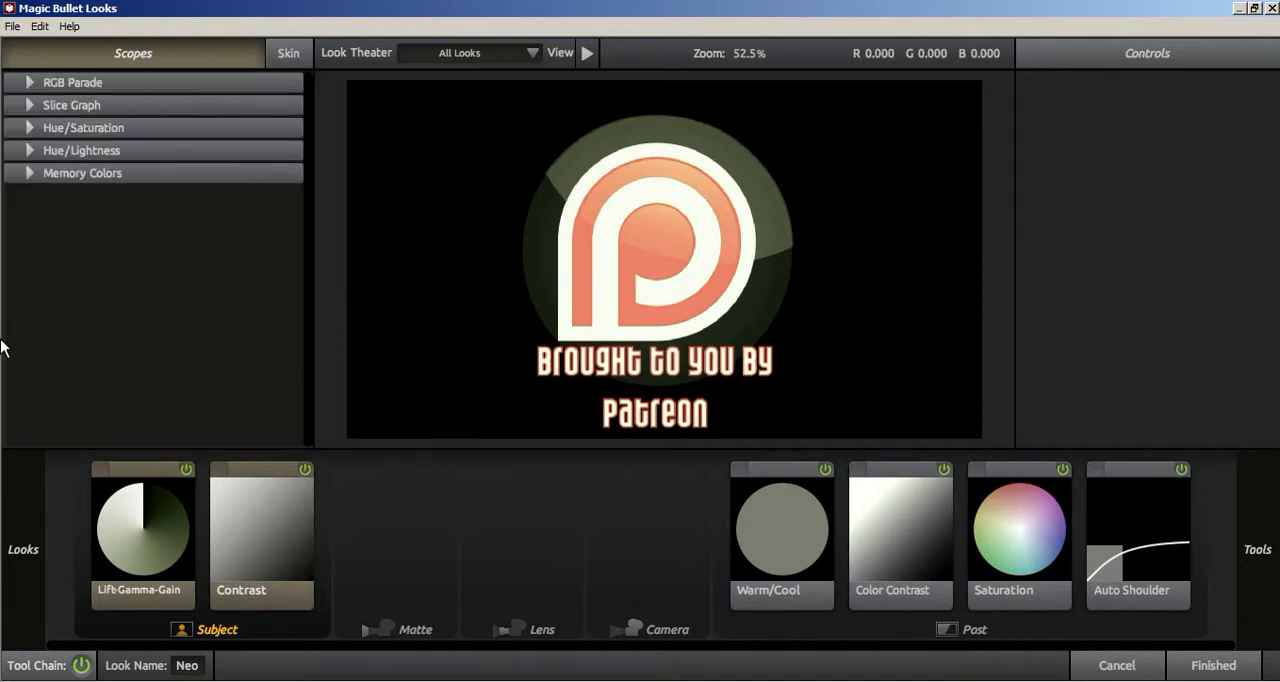
# Step: Try the Miami and Mexicali cinematic looks and browse the further presets below them
pyautogui.moveTo(12, 520)
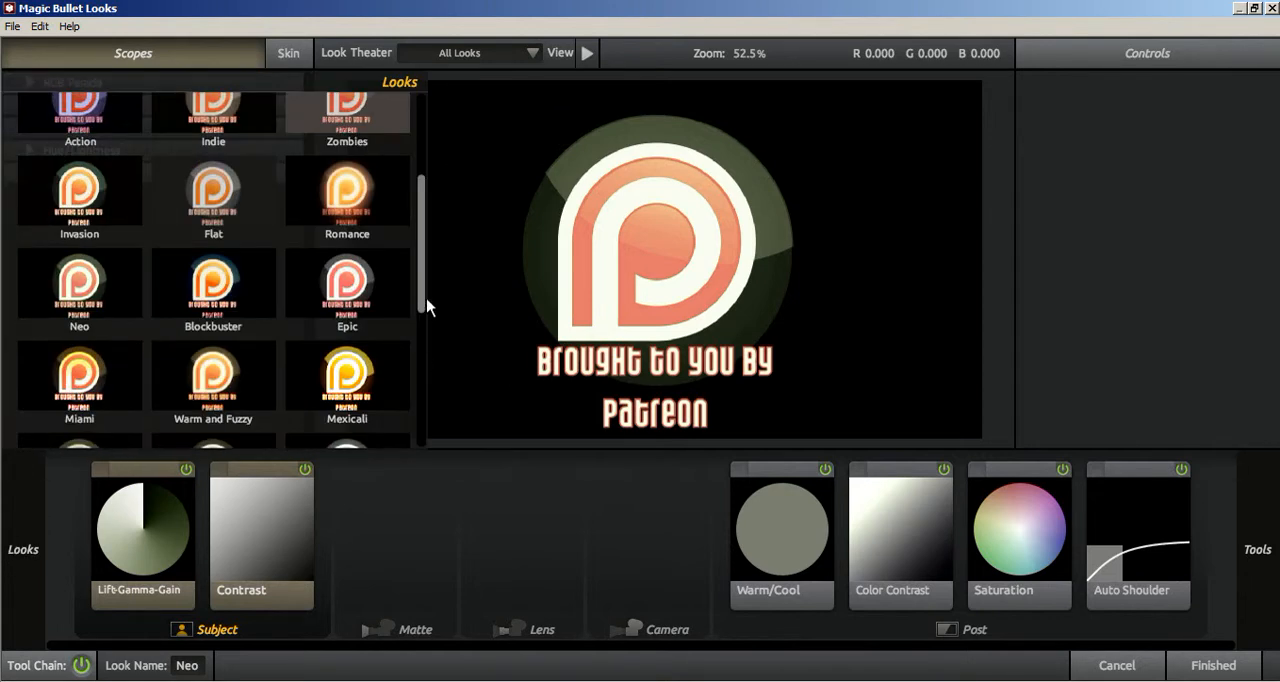
pyautogui.click(90, 393)
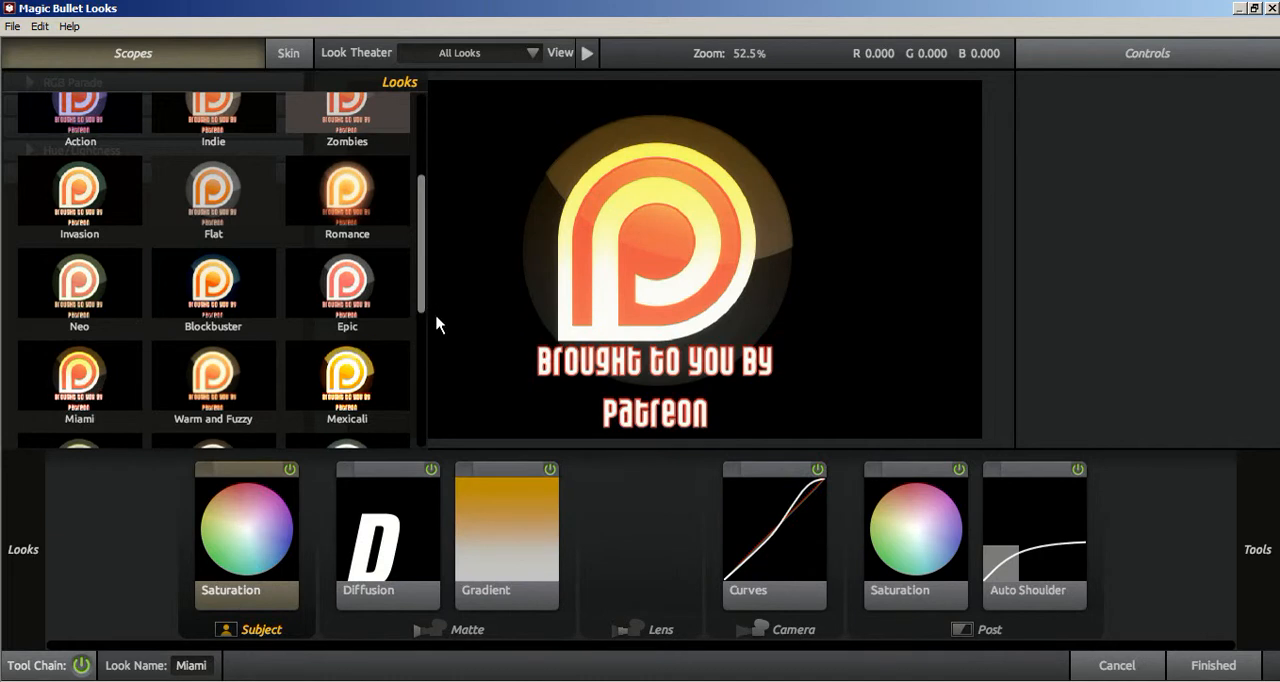
pyautogui.click(395, 365)
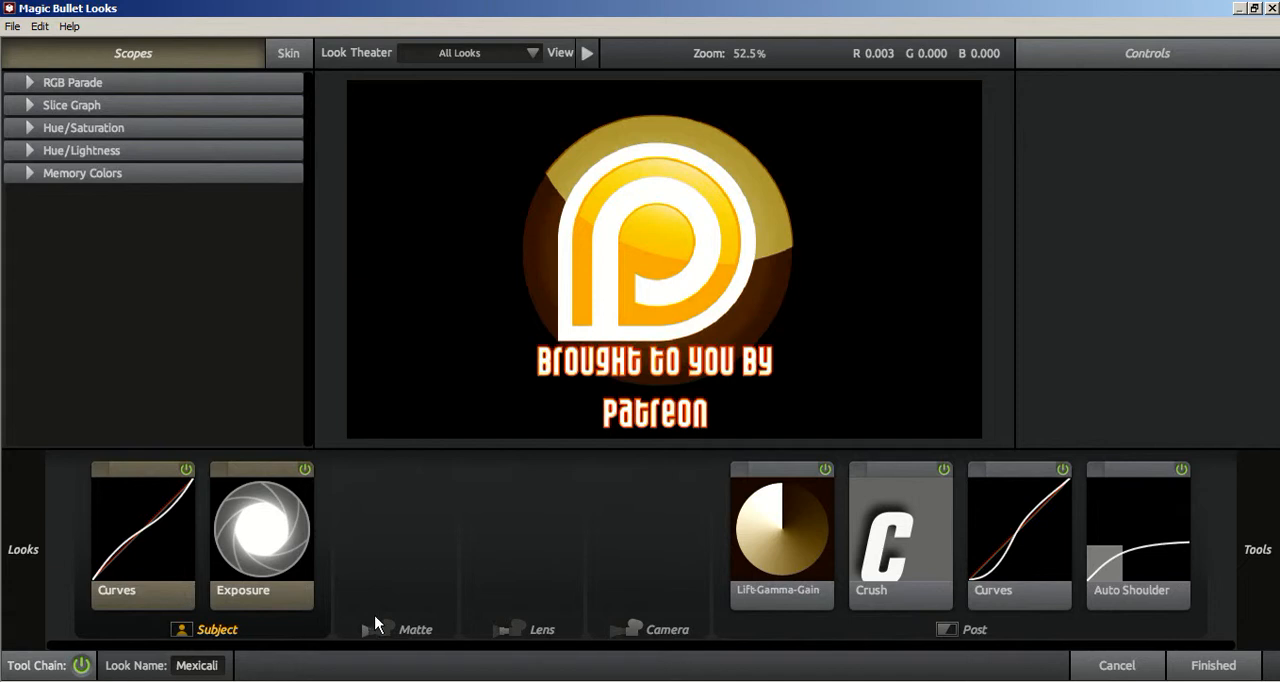
pyautogui.moveTo(74, 489)
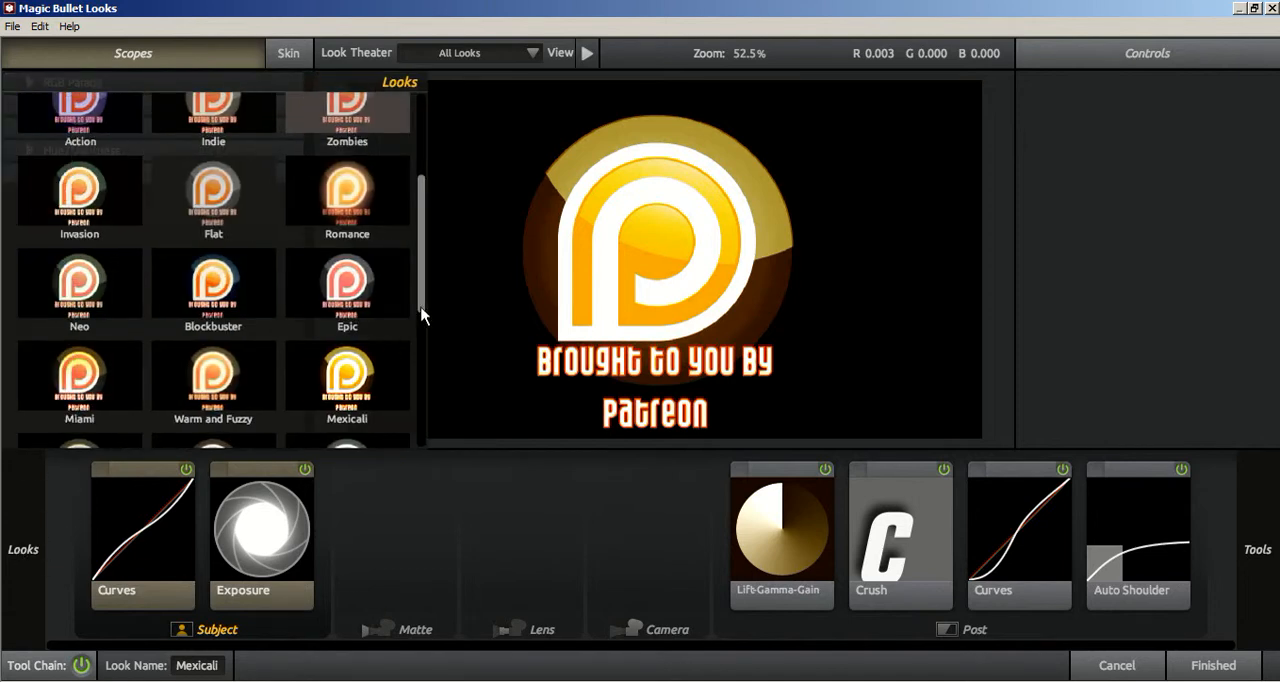
pyautogui.scroll(-2, 421, 315)
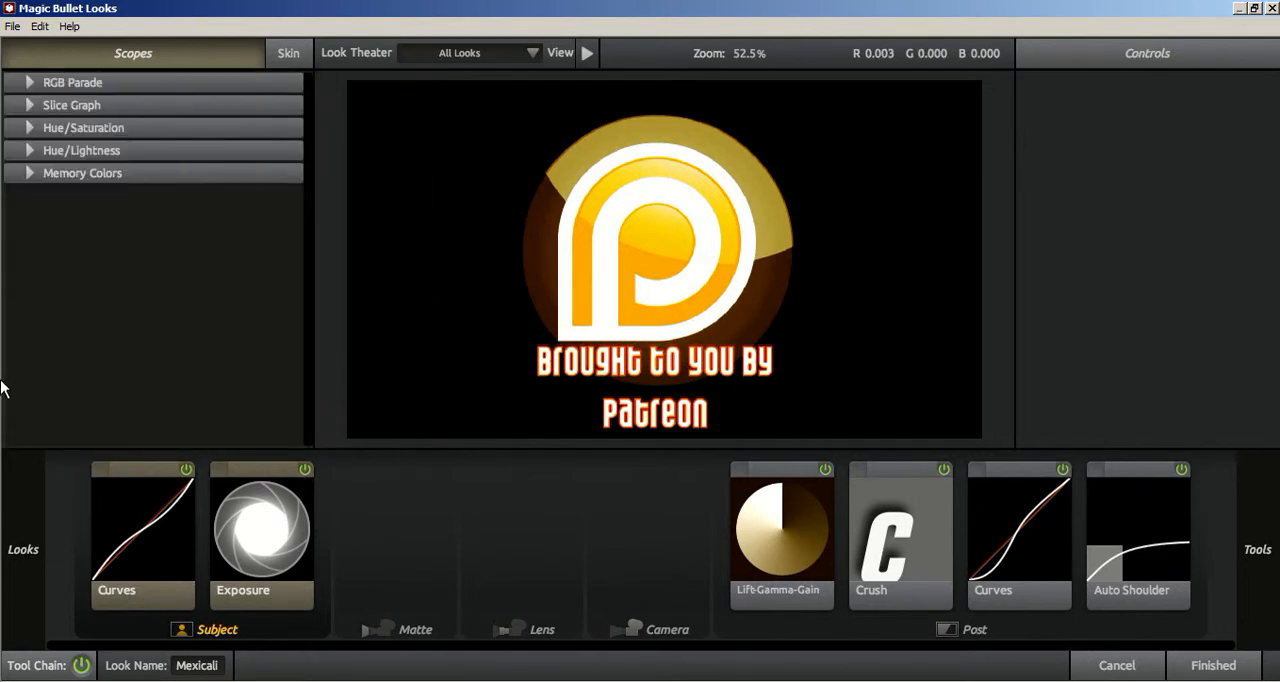
pyautogui.moveTo(3, 556)
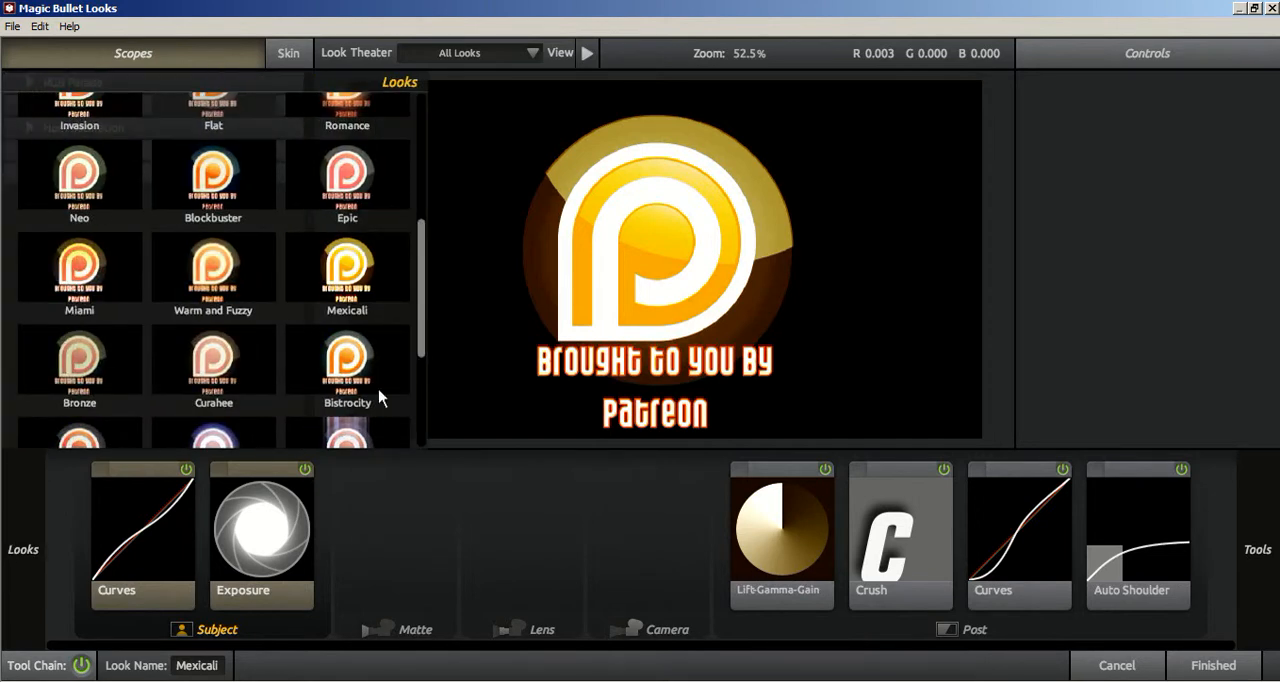
# Step: Choose the custom Basic Anime look, view its Post Contrast settings, and accept the look for the adjustment layer
pyautogui.moveTo(421, 357); pyautogui.dragTo(423, 171)
pyautogui.click(85, 150)
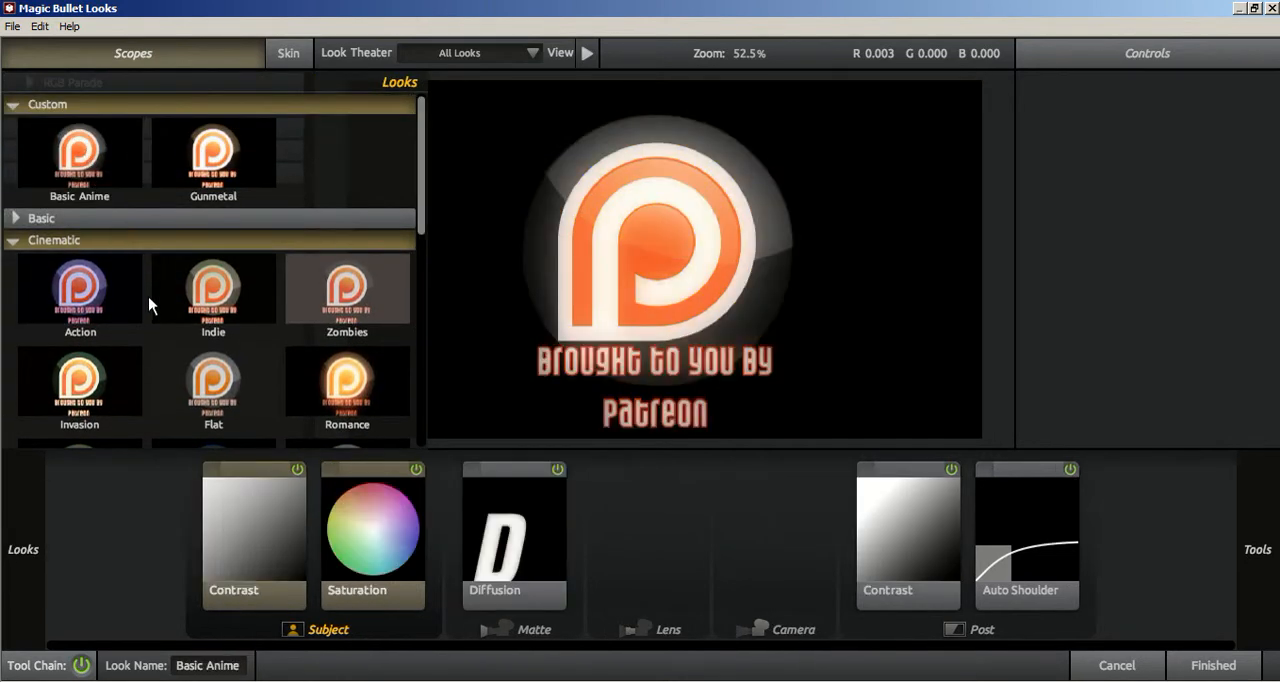
pyautogui.click(939, 538)
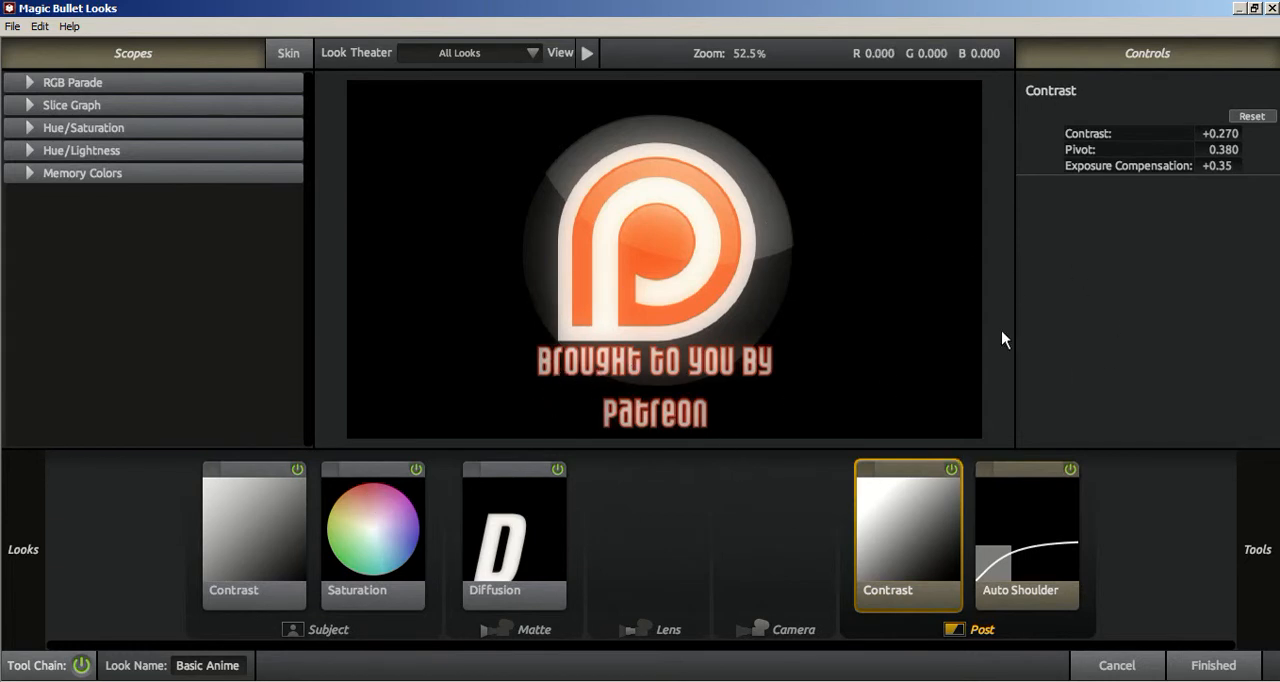
pyautogui.click(1240, 672)
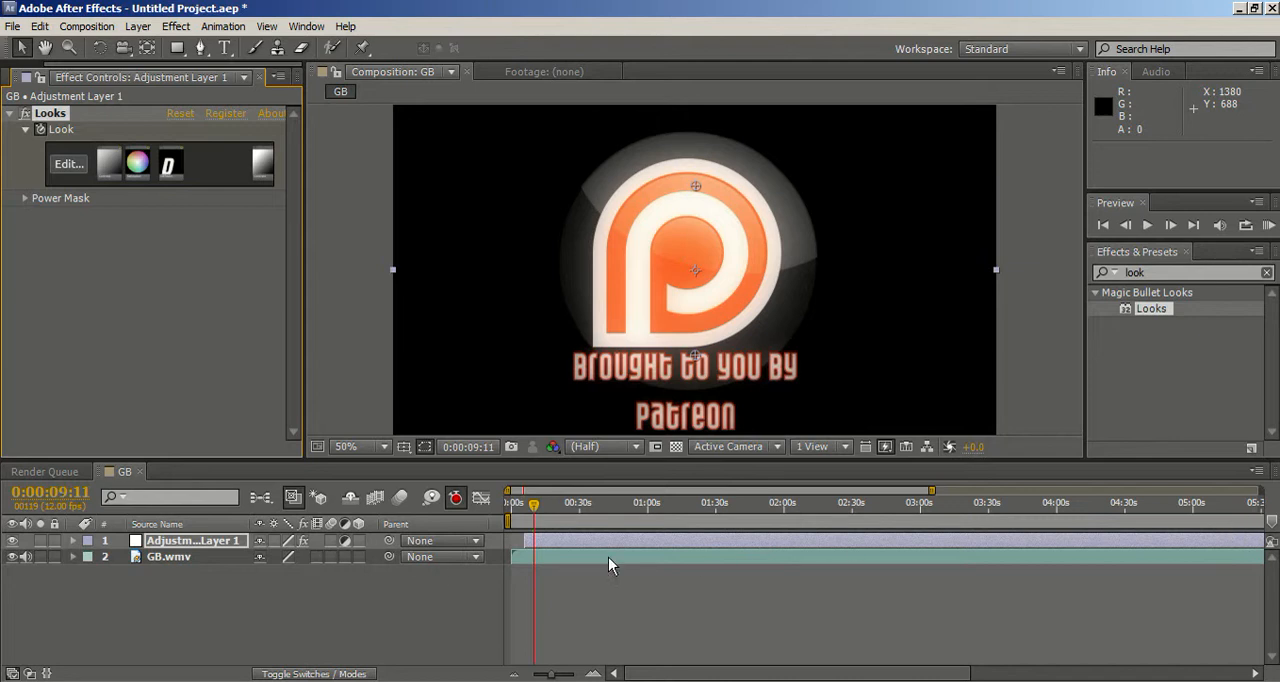
# Step: At 0:00:18:08, compare the face close-up with the adjustment layer hidden and shown, at 100% magnification
pyautogui.click(555, 505)
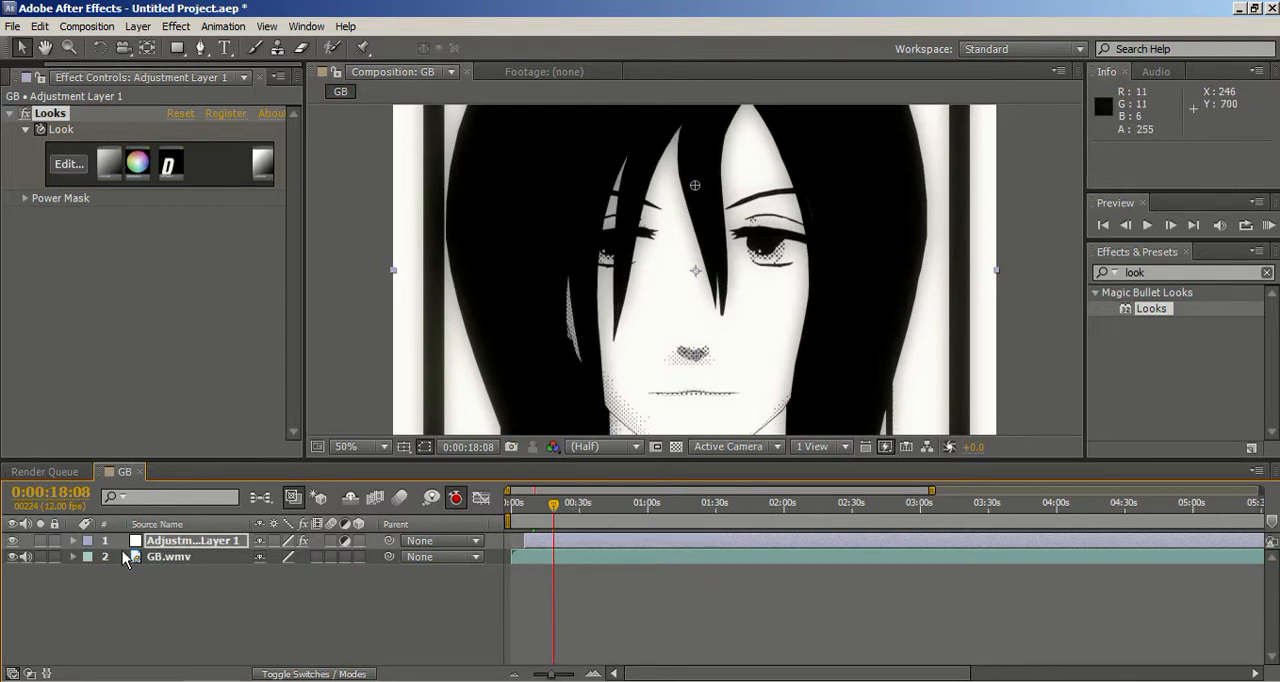
pyautogui.click(14, 541)
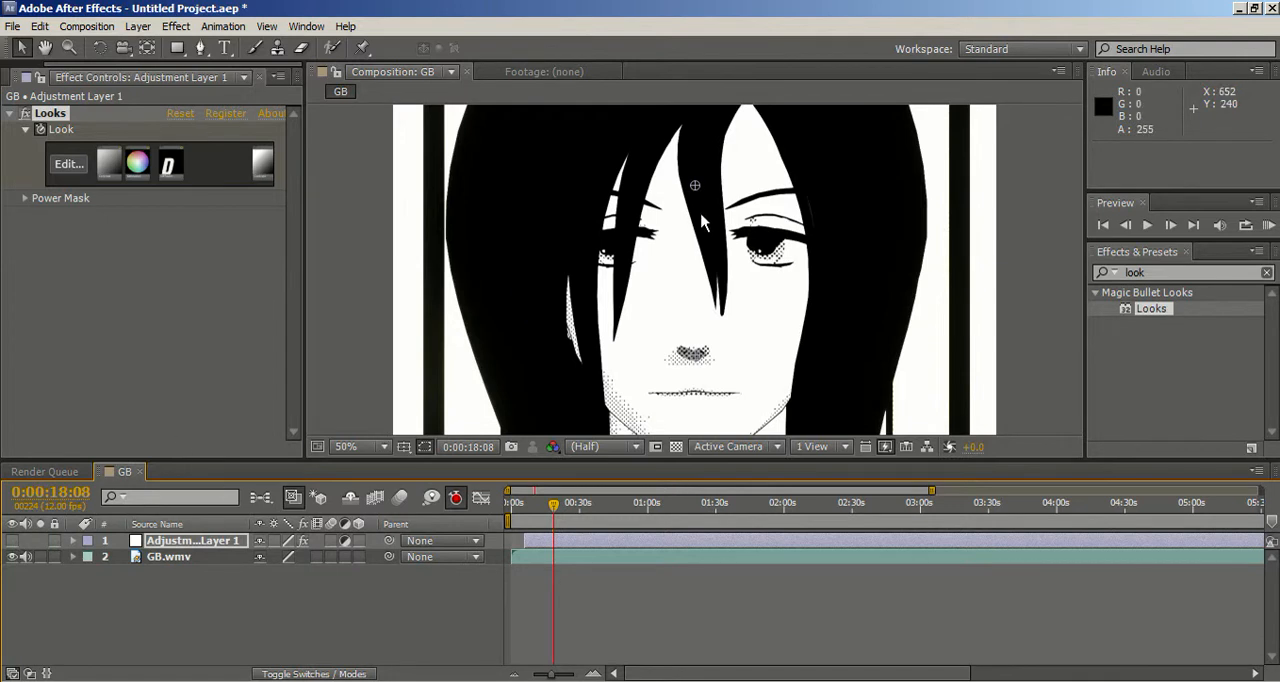
pyautogui.scroll(2, 686, 293)
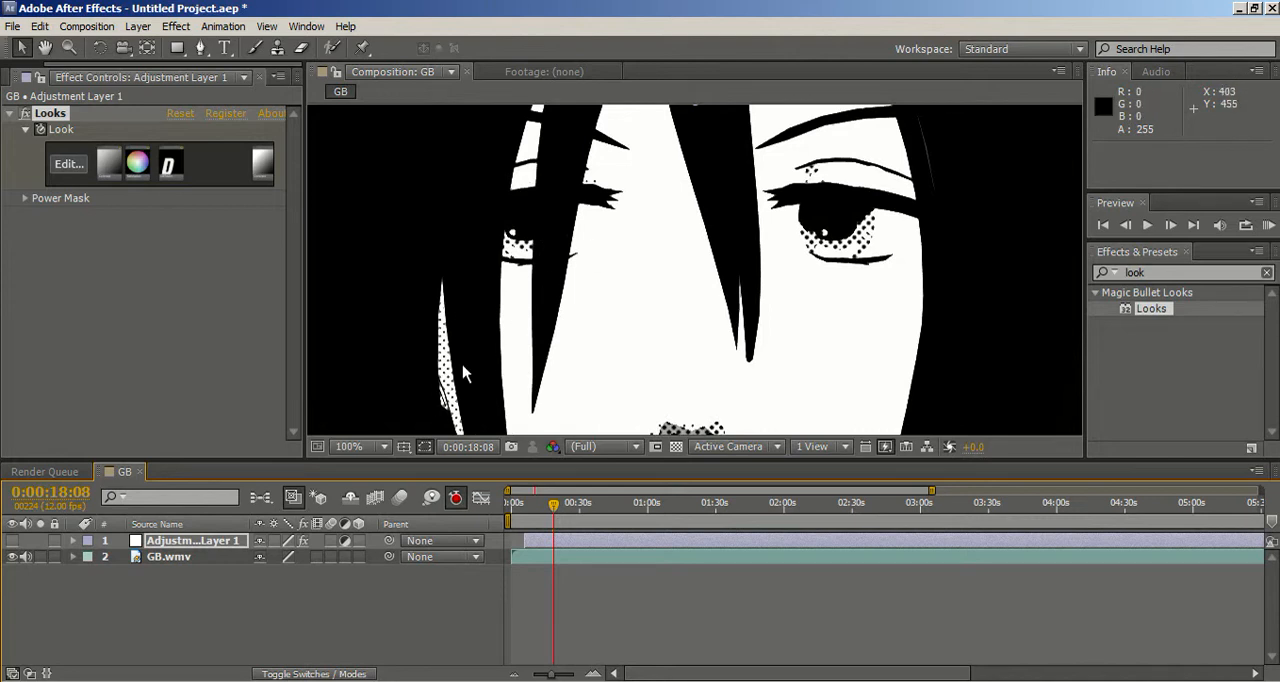
pyautogui.click(12, 541)
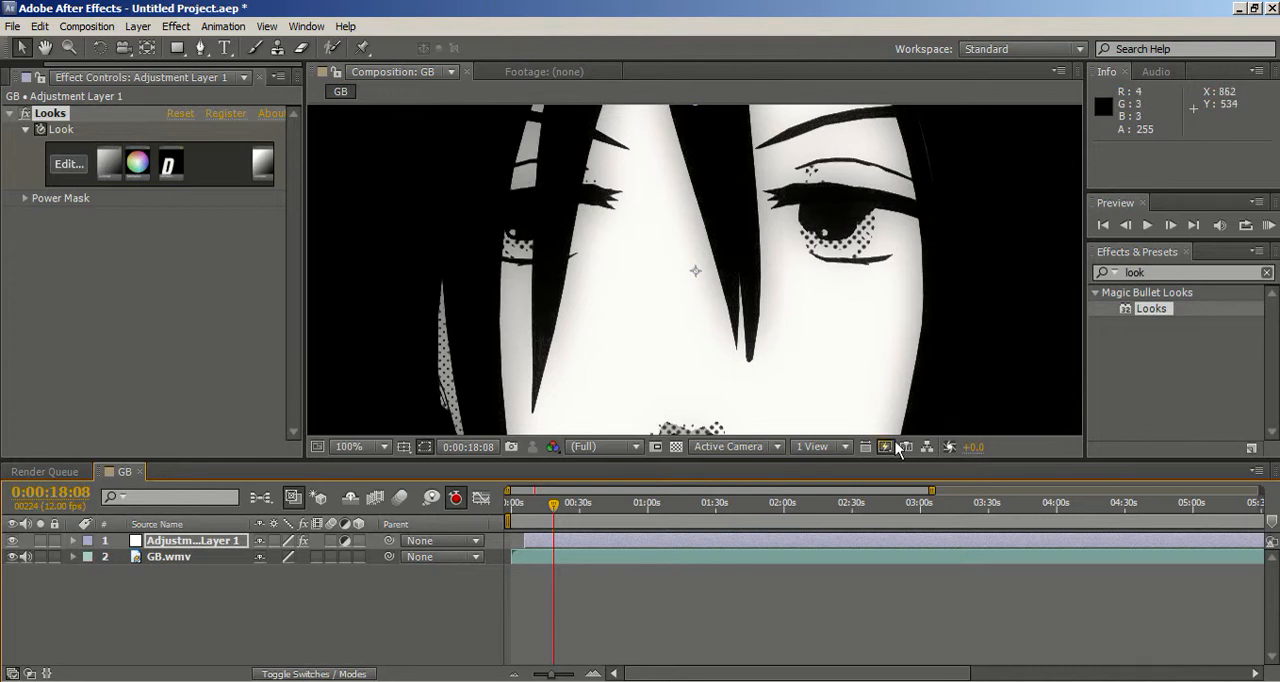
pyautogui.press(',')
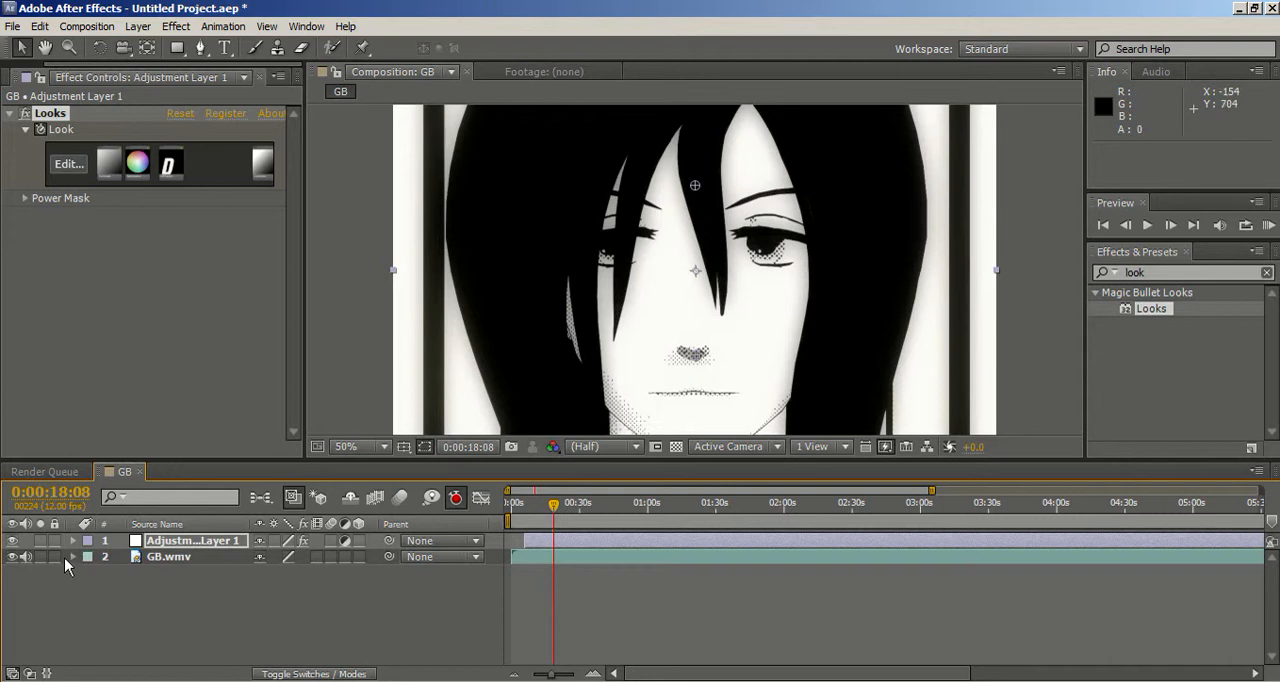
# Step: Check the look on the GB footage at several points from 0:00:27:10 to 0:02:19:00
pyautogui.click(575, 517)
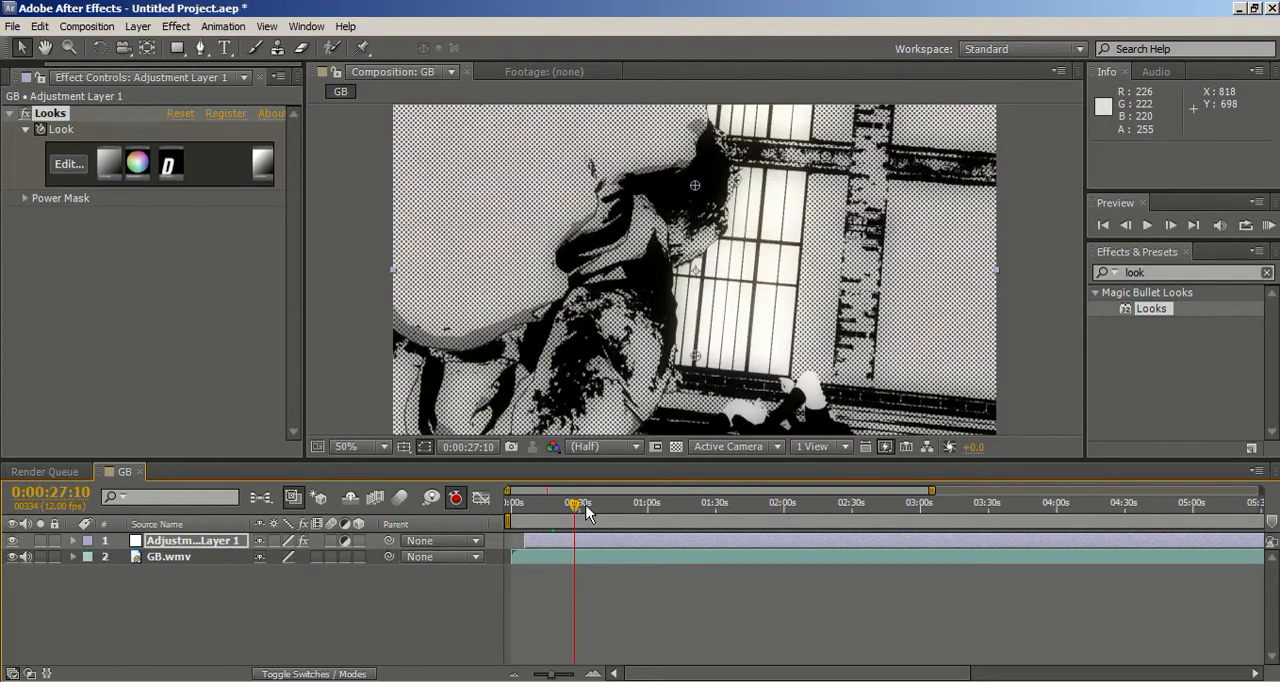
pyautogui.click(598, 503)
pyautogui.moveTo(623, 507); pyautogui.dragTo(672, 511)
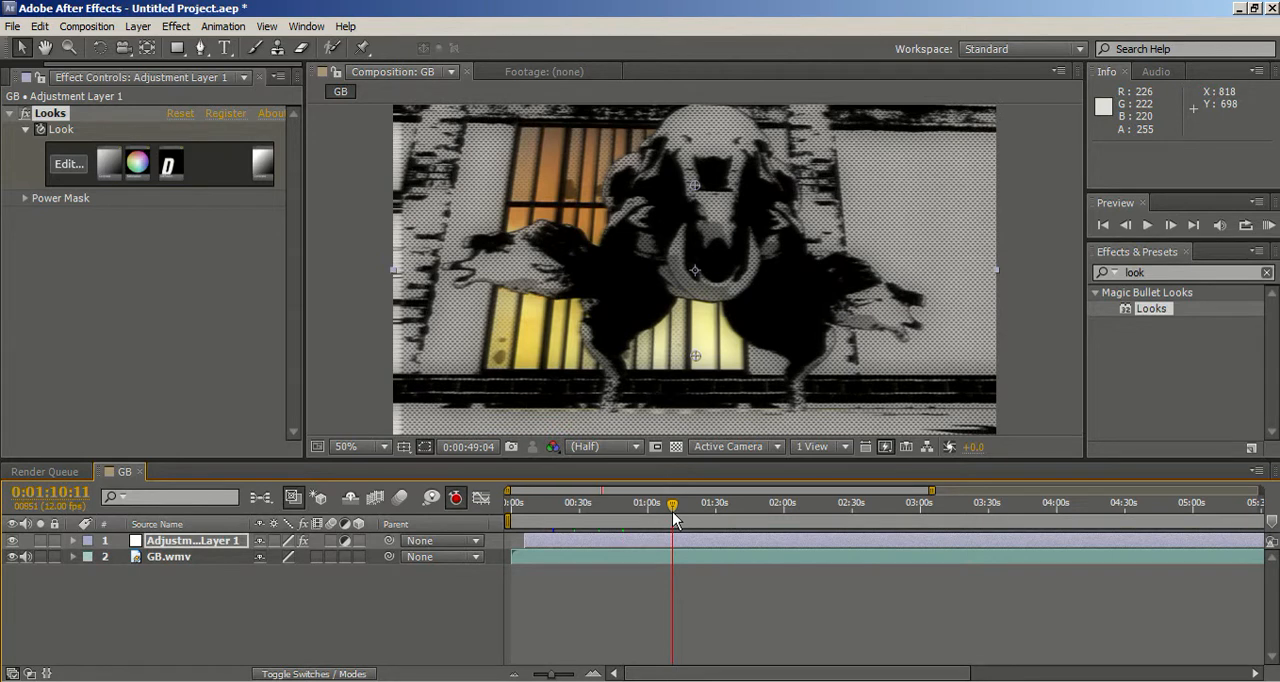
pyautogui.moveTo(703, 512); pyautogui.dragTo(722, 513)
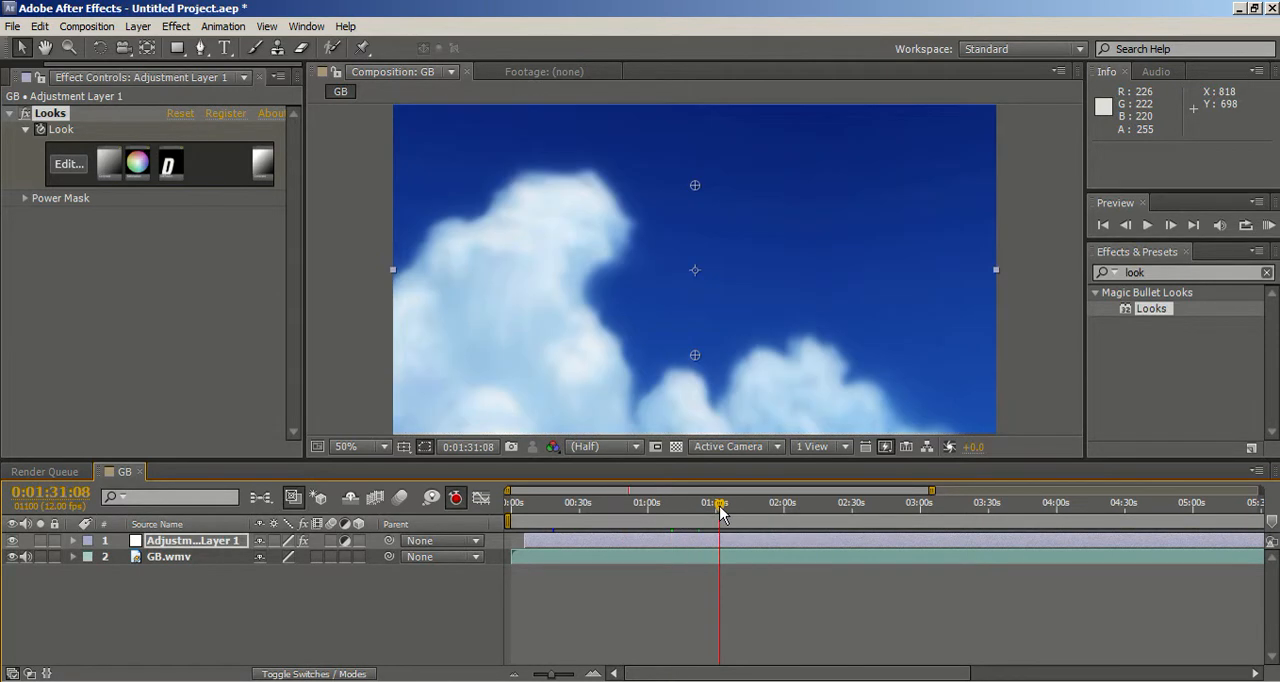
pyautogui.click(731, 515)
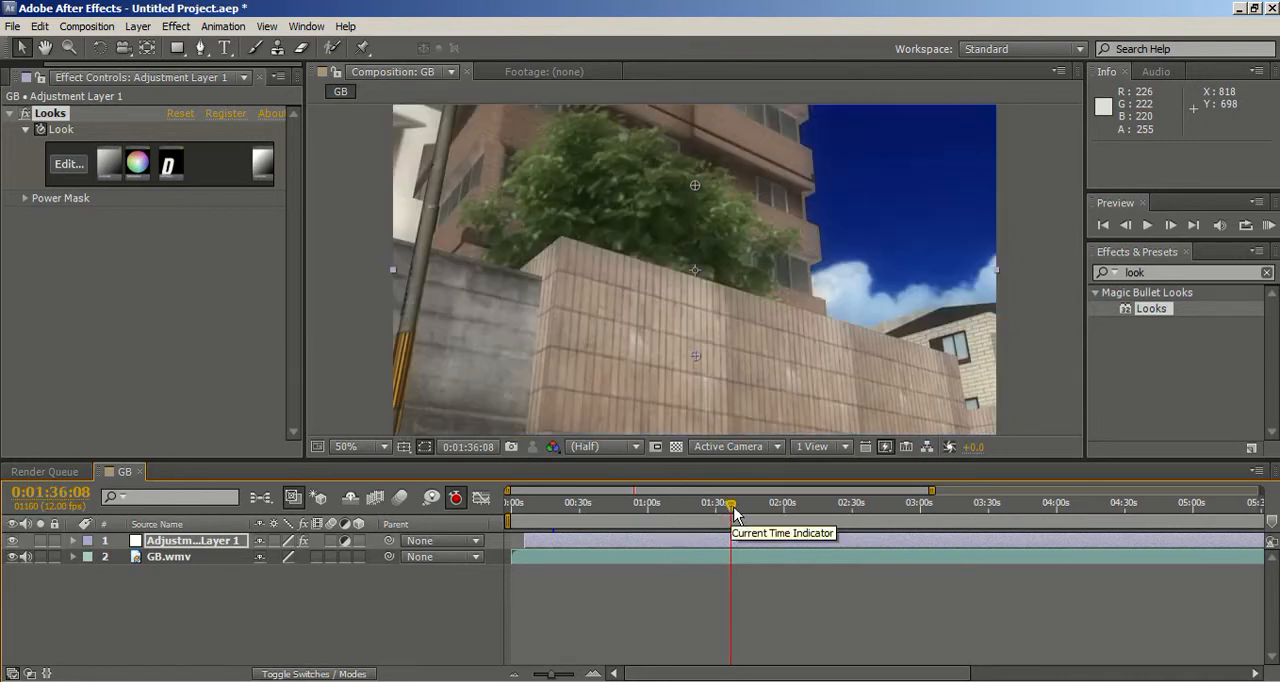
pyautogui.click(743, 513)
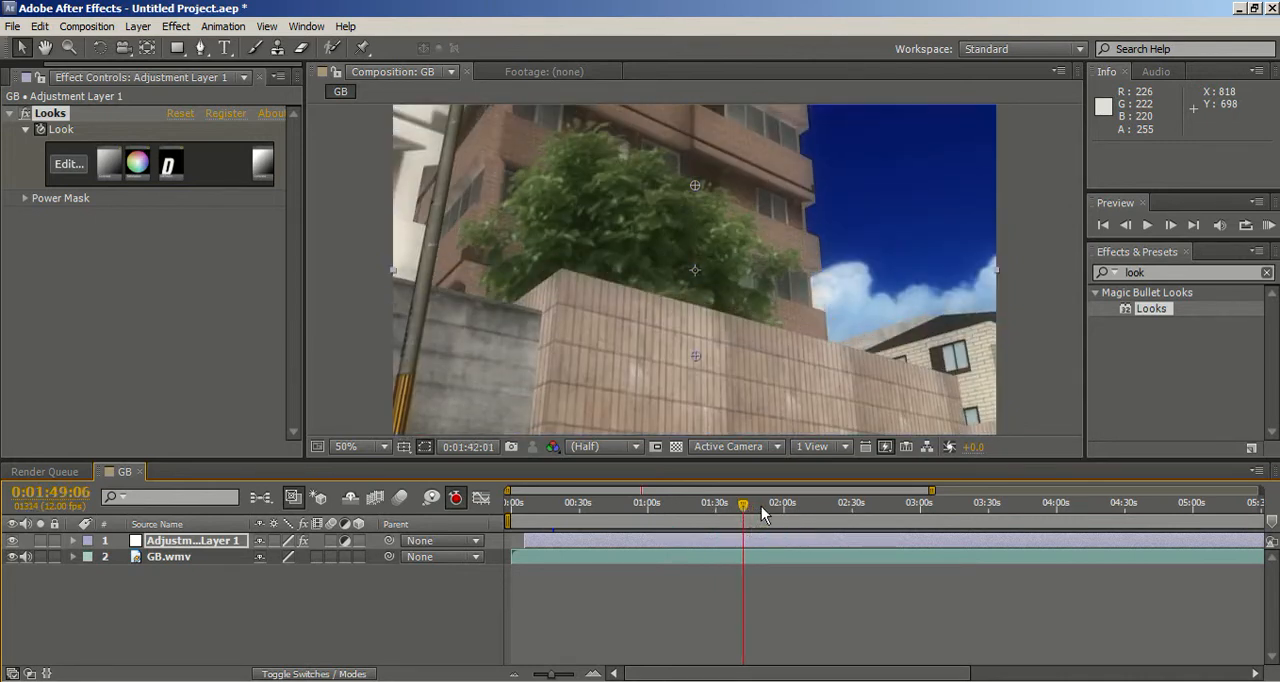
pyautogui.click(761, 506)
pyautogui.click(779, 510)
pyautogui.click(804, 510)
pyautogui.click(822, 510)
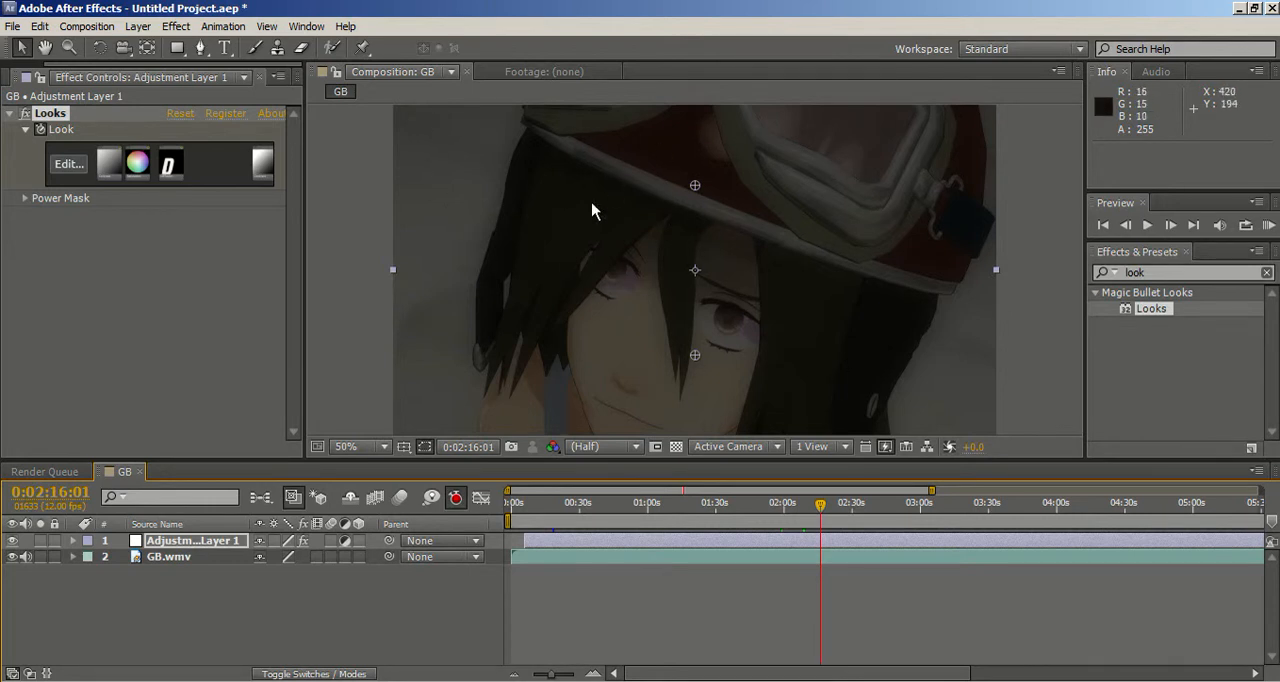
pyautogui.moveTo(825, 508)
pyautogui.mouseDown()
pyautogui.moveTo(810, 511)
pyautogui.moveTo(828, 513)
pyautogui.mouseUp()
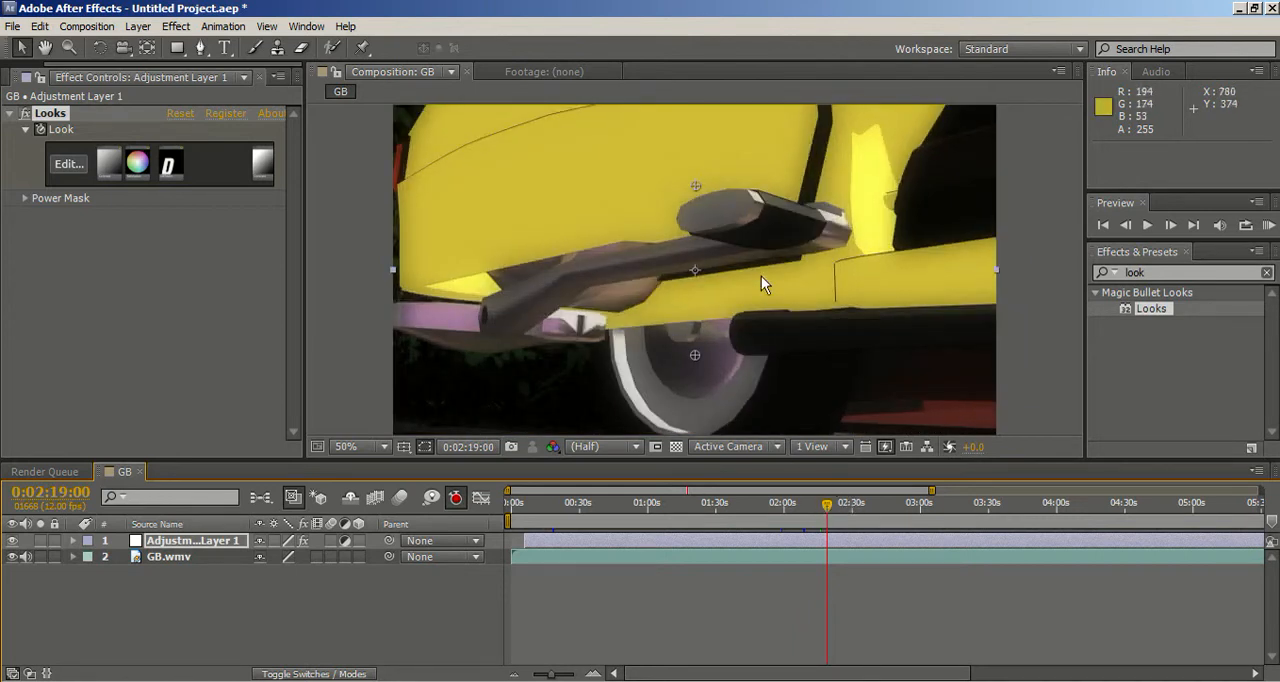
# Step: Compare the yellow vehicle shot at 0:02:19:00 with the adjustment layer hidden and shown, at 100% magnification
pyautogui.press('.')
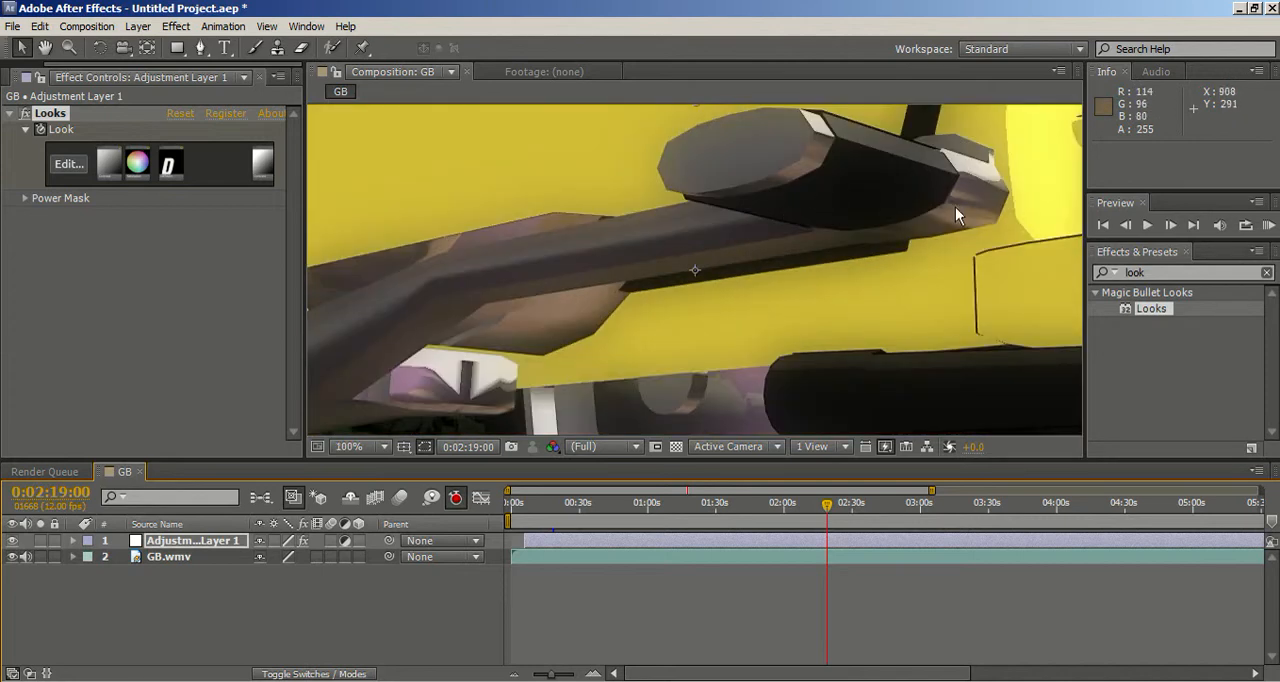
pyautogui.click(13, 541)
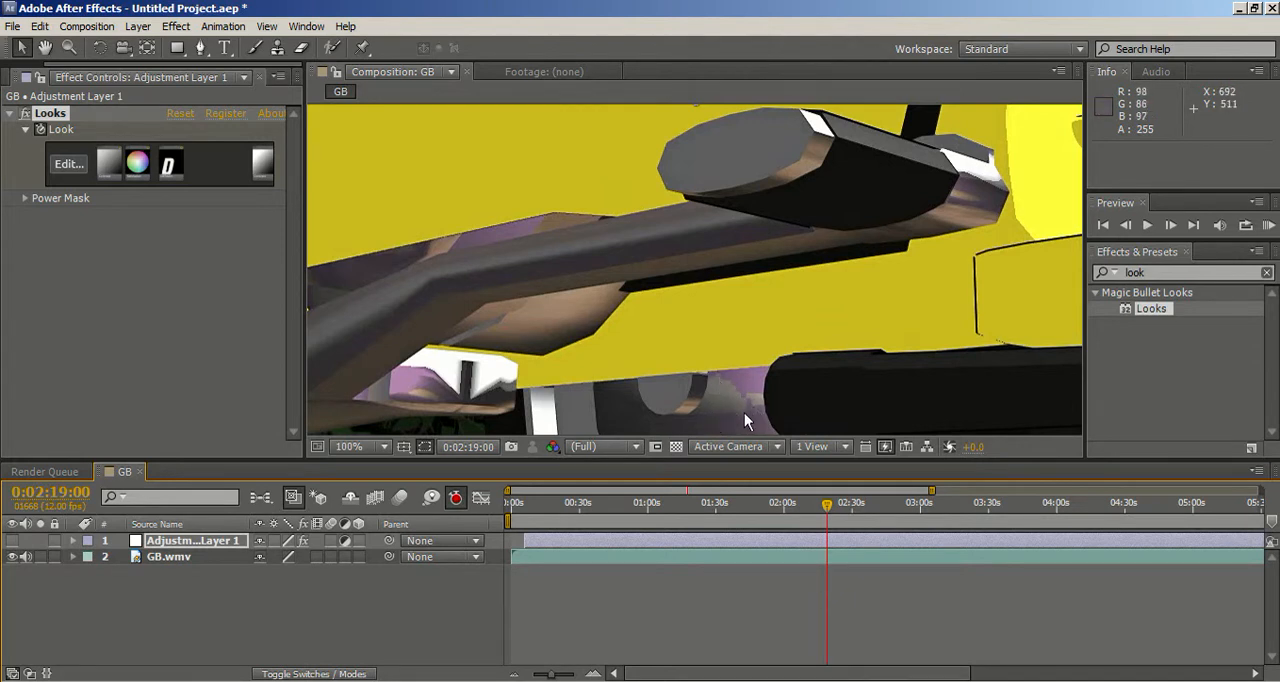
pyautogui.click(12, 540)
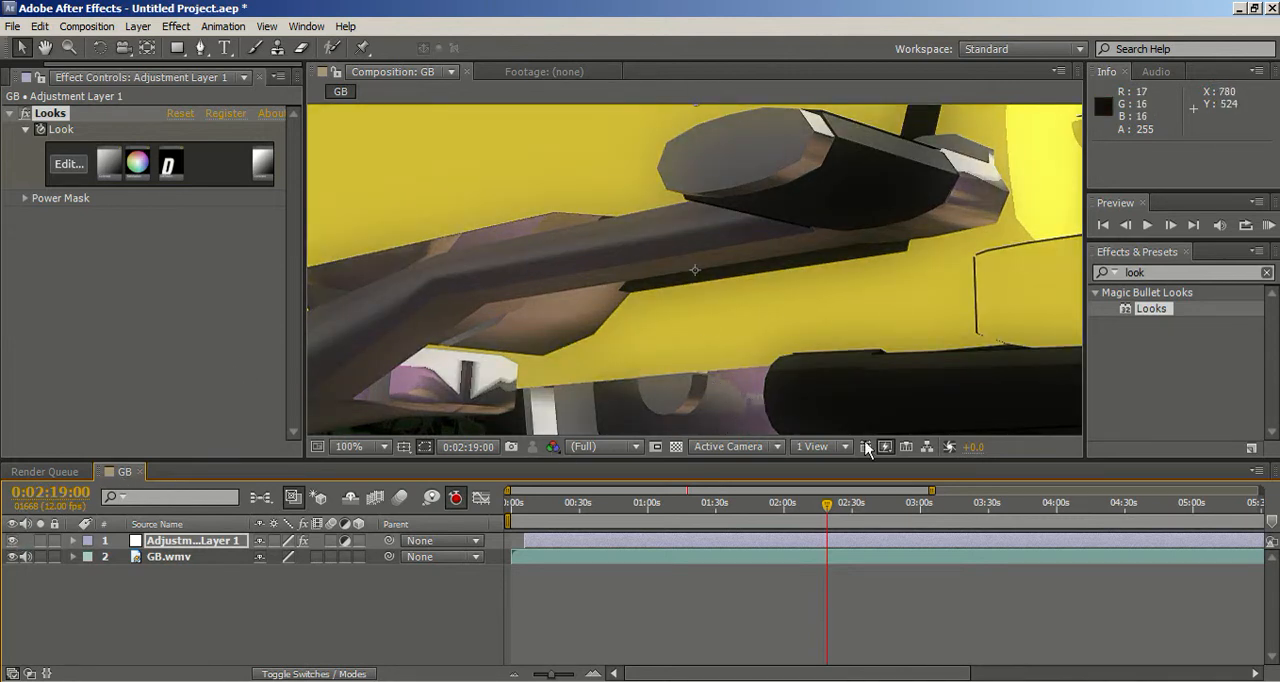
pyautogui.scroll(-2, 797, 358)
pyautogui.scroll(1, 797, 358)
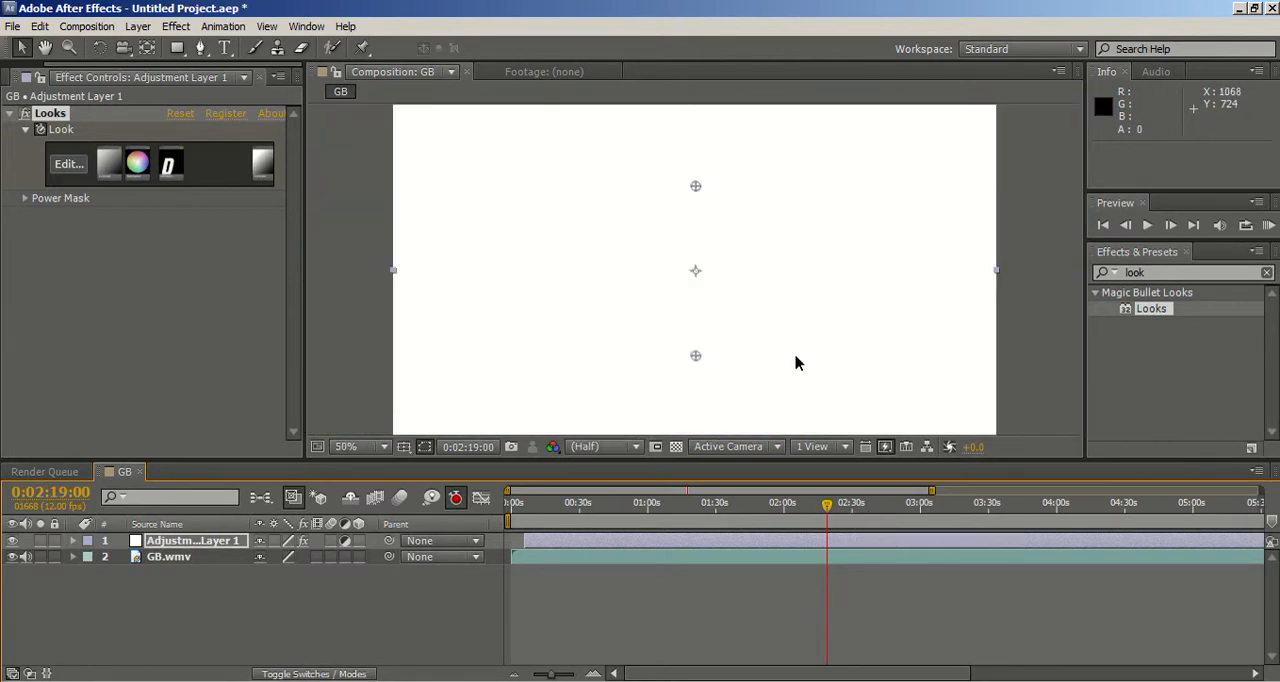
# Step: Check the look on the footage at several points from 0:02:45:06 to 0:03:42:04
pyautogui.click(887, 505)
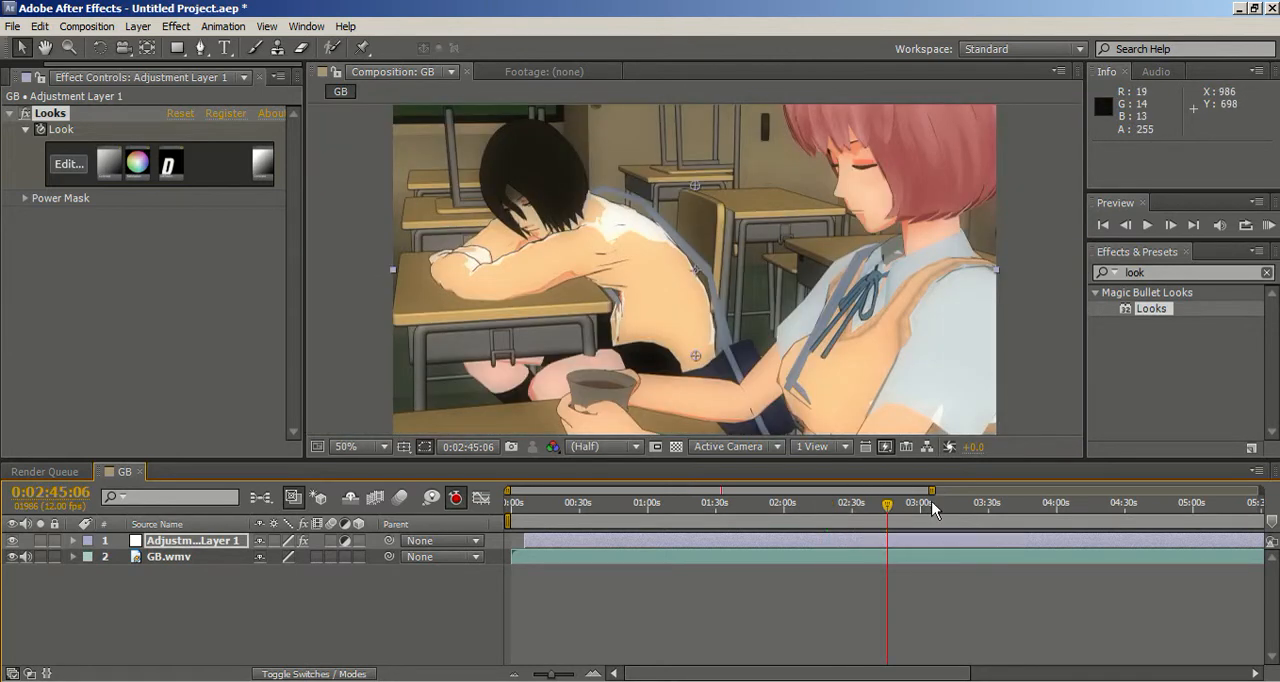
pyautogui.click(935, 504)
pyautogui.click(979, 506)
pyautogui.click(996, 506)
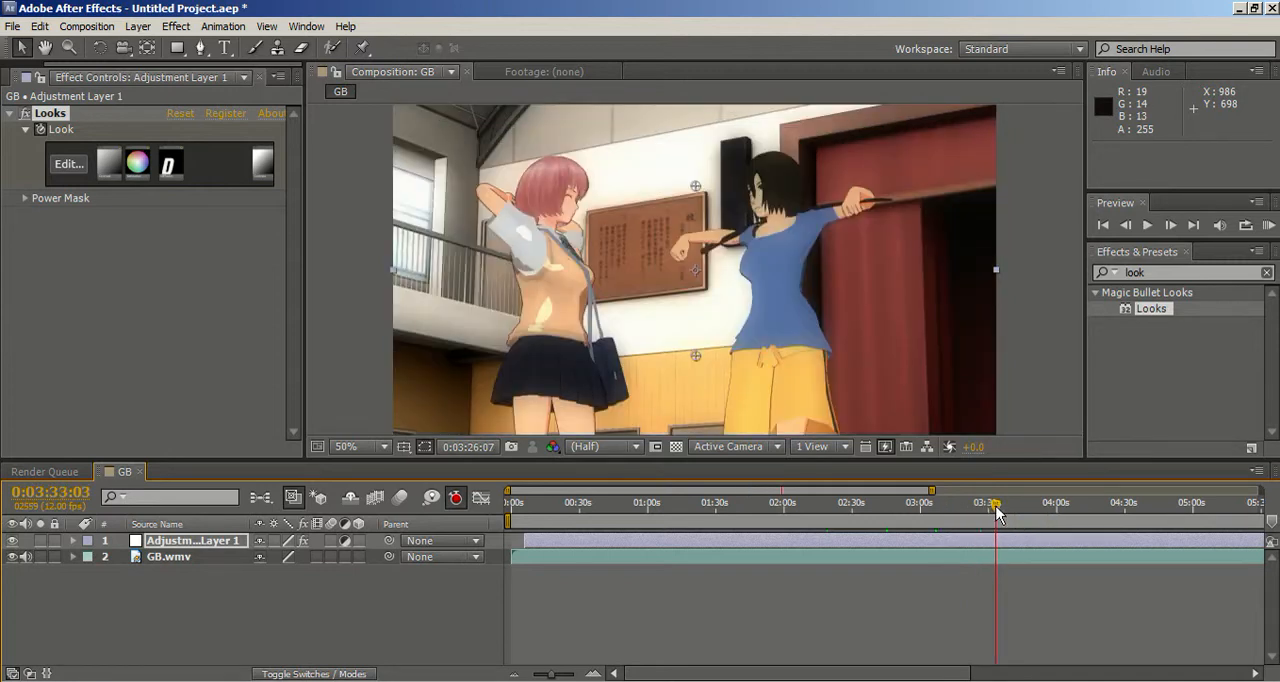
pyautogui.click(1016, 506)
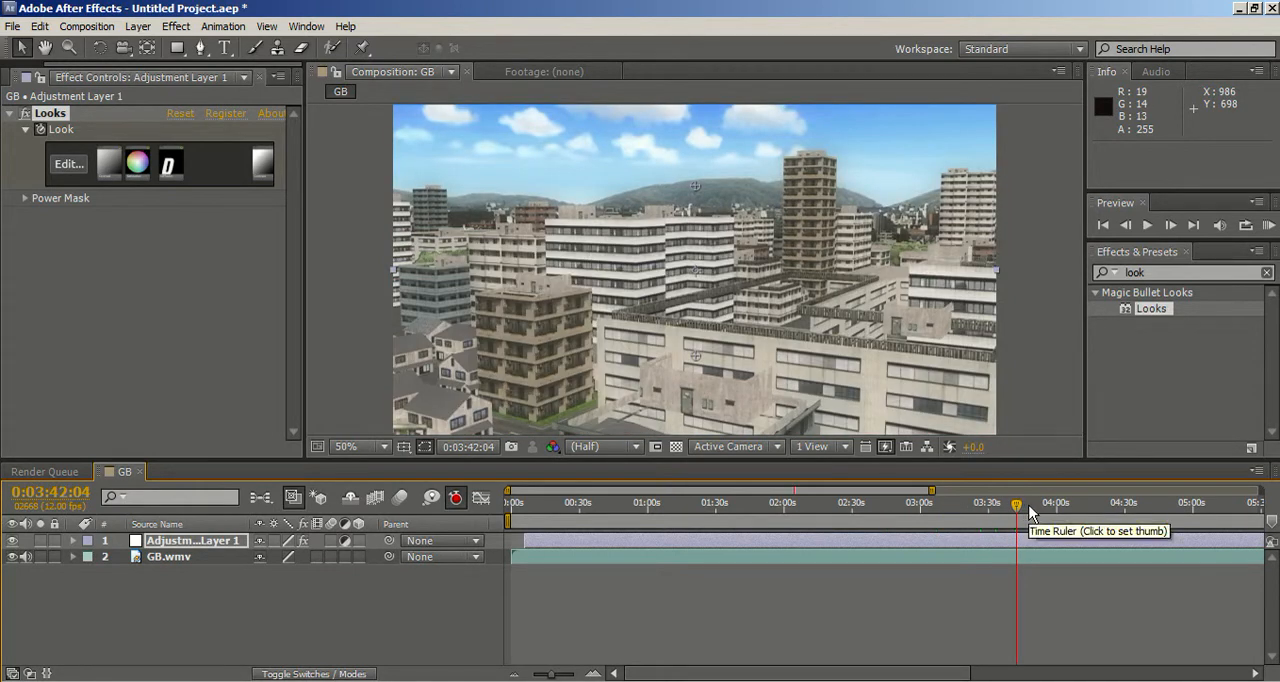
# Step: Check the look where the city shot changes to the dark interior, between 0:03:40:08 and 0:03:48:07, at 50% and 100% magnification
pyautogui.click(1031, 510)
pyautogui.click(1030, 510)
pyautogui.click(1026, 512)
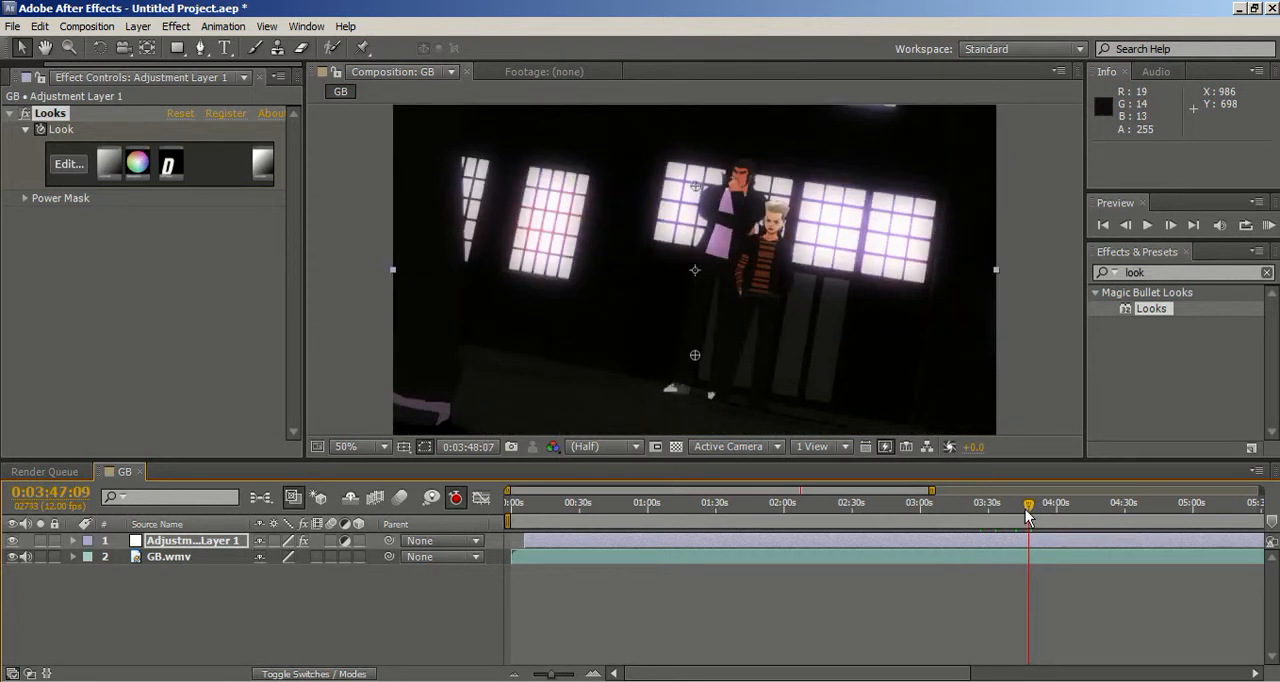
pyautogui.click(1019, 511)
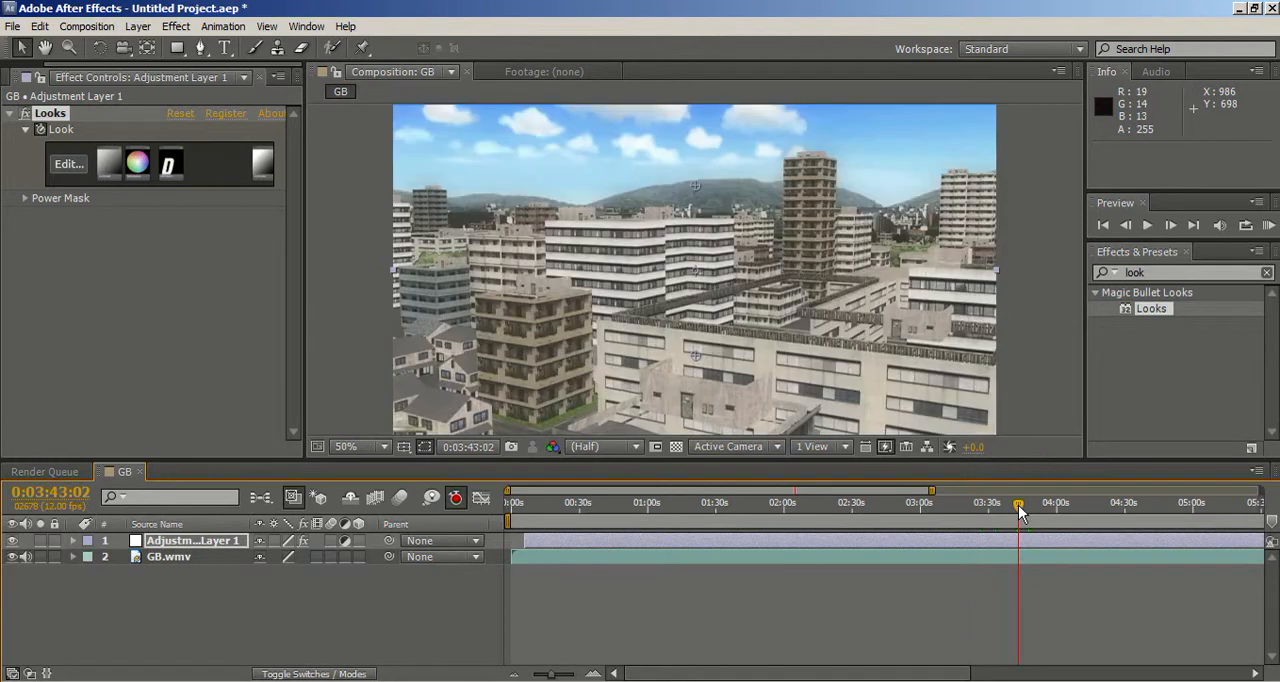
pyautogui.scroll(2, 852, 396)
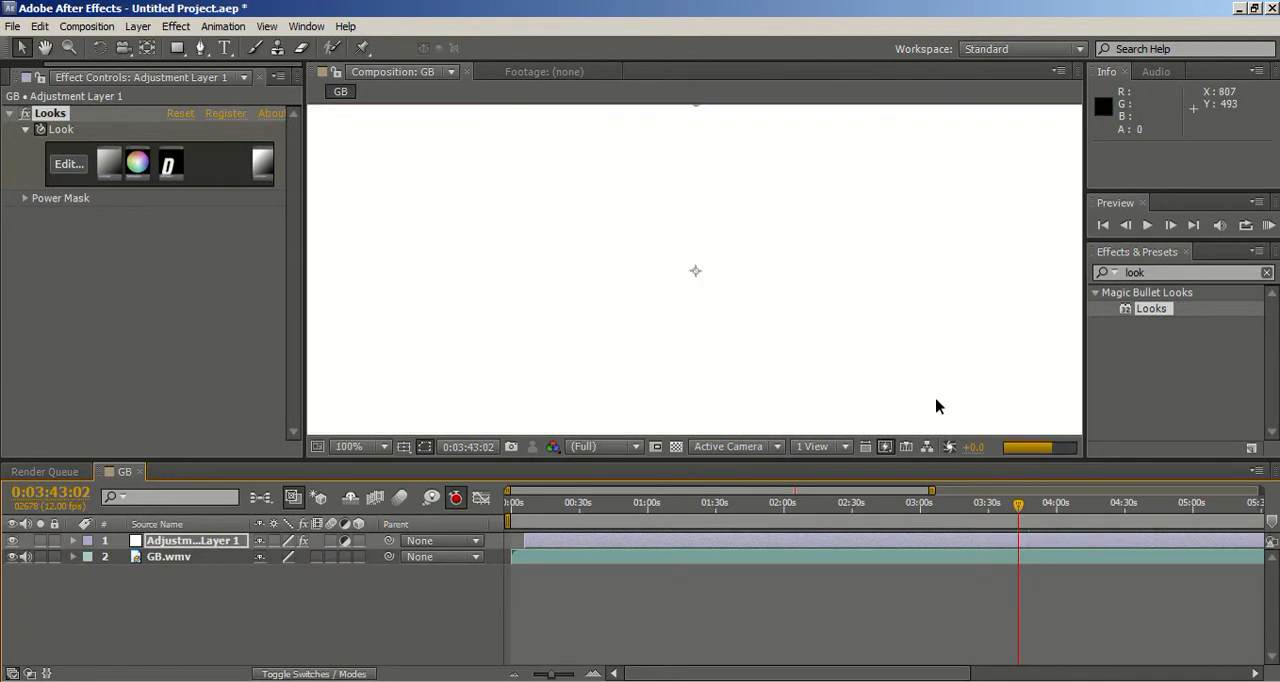
pyautogui.click(1030, 510)
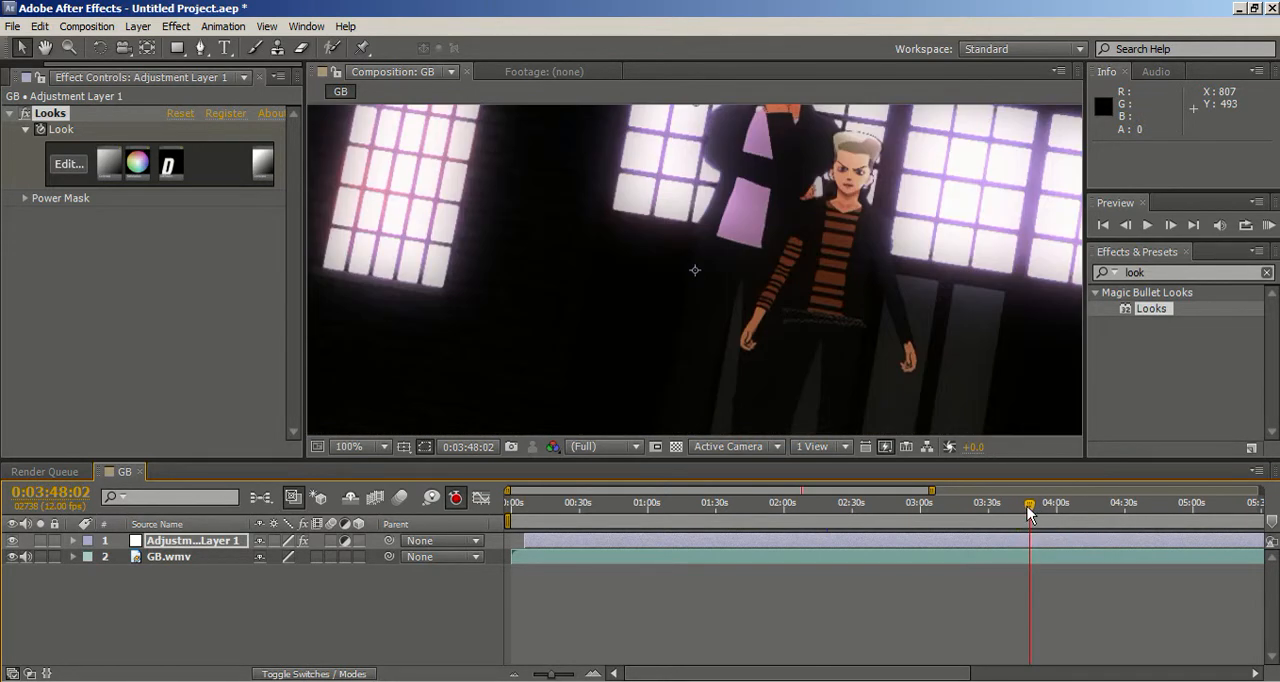
pyautogui.moveTo(1030, 511); pyautogui.dragTo(1012, 510)
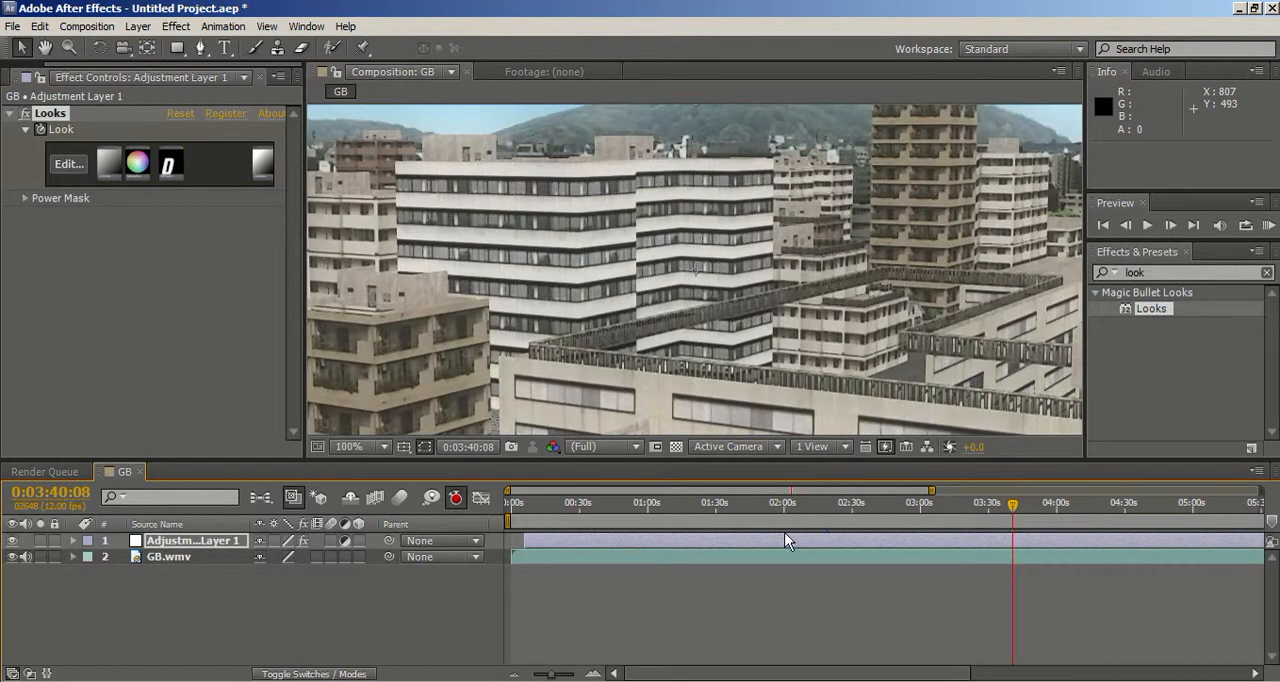
# Step: Move the current time to the black frame at 0:03:35:08 and trim the end of Adjustment Layer 1 to 0:03:38:00
pyautogui.moveTo(551, 677); pyautogui.dragTo(566, 677)
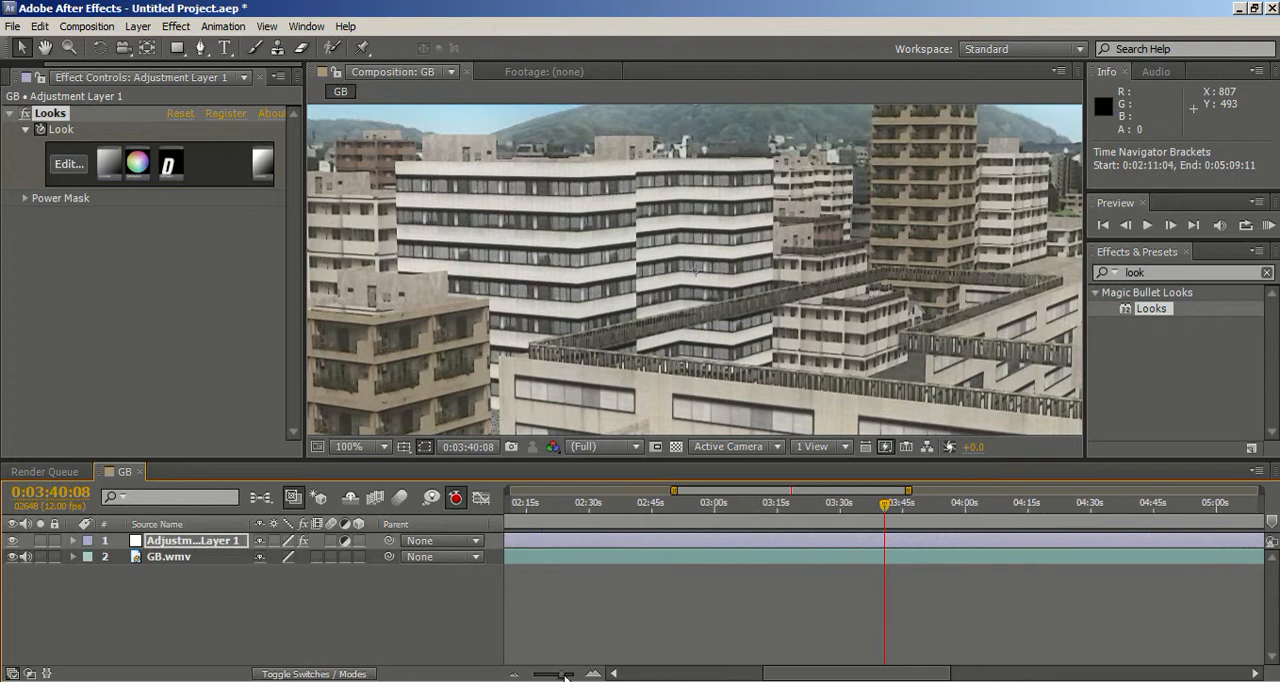
pyautogui.click(967, 511)
pyautogui.moveTo(962, 515); pyautogui.dragTo(907, 512)
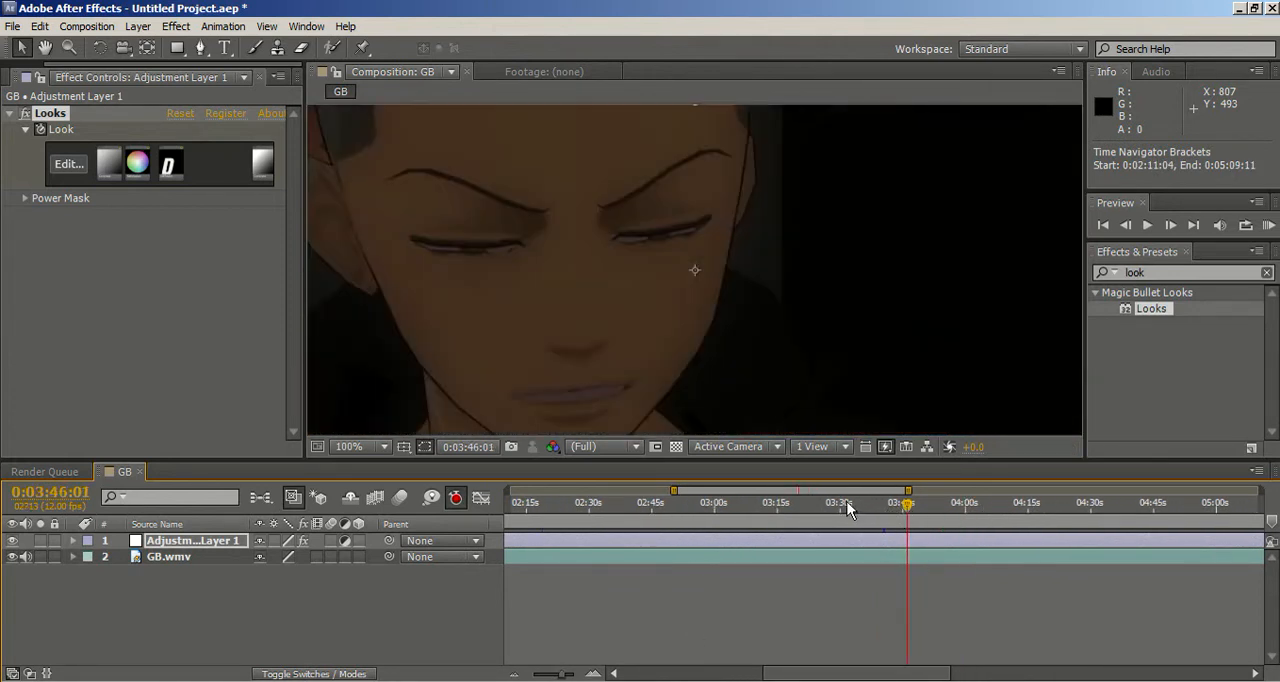
pyautogui.click(847, 505)
pyautogui.click(864, 507)
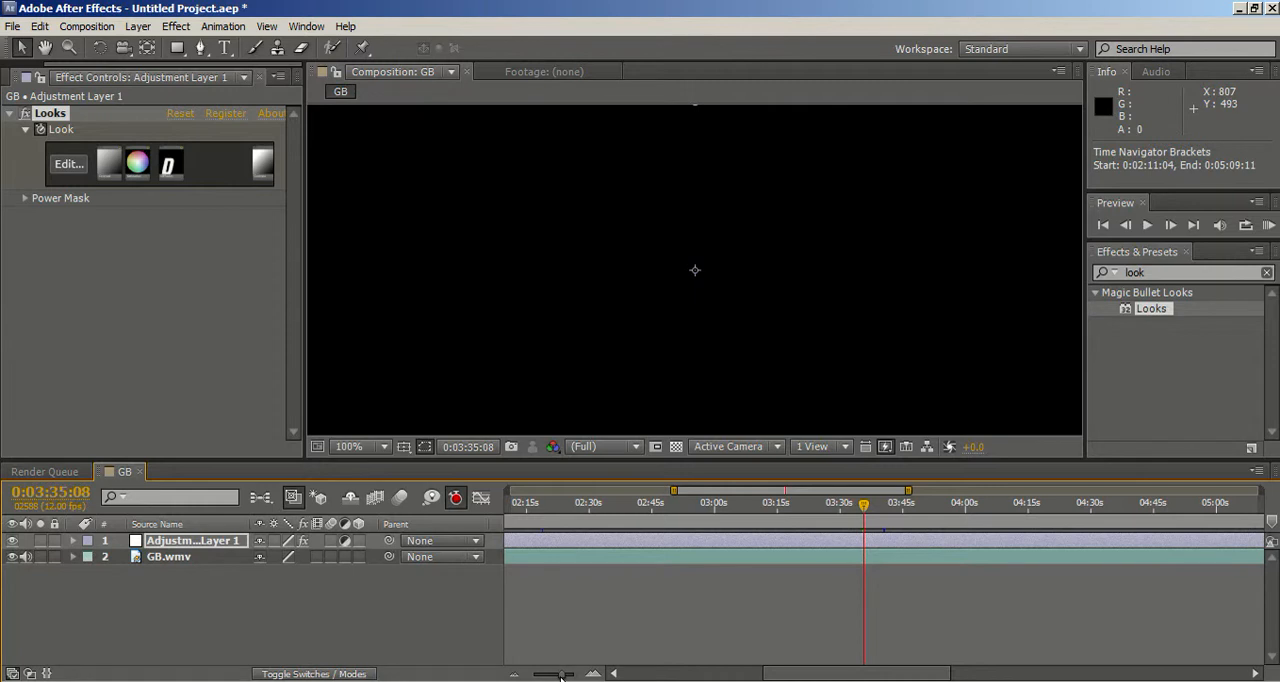
pyautogui.moveTo(565, 677); pyautogui.dragTo(534, 676)
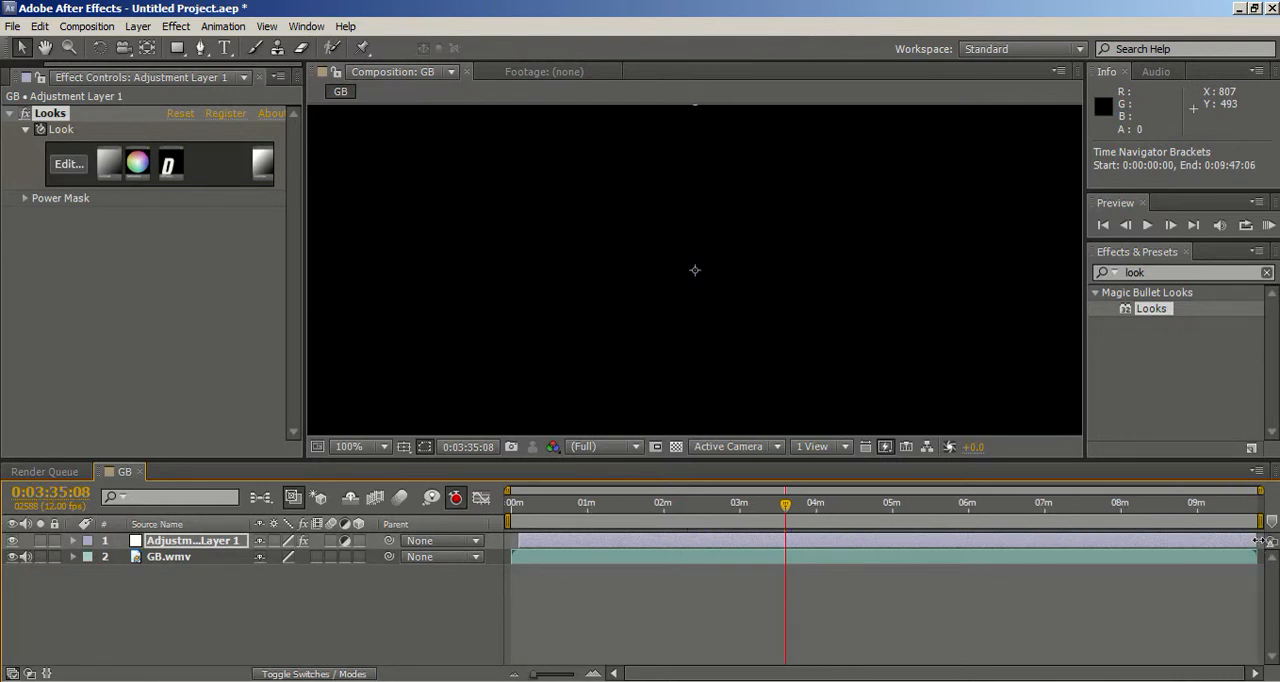
pyautogui.moveTo(1258, 540); pyautogui.dragTo(794, 548)
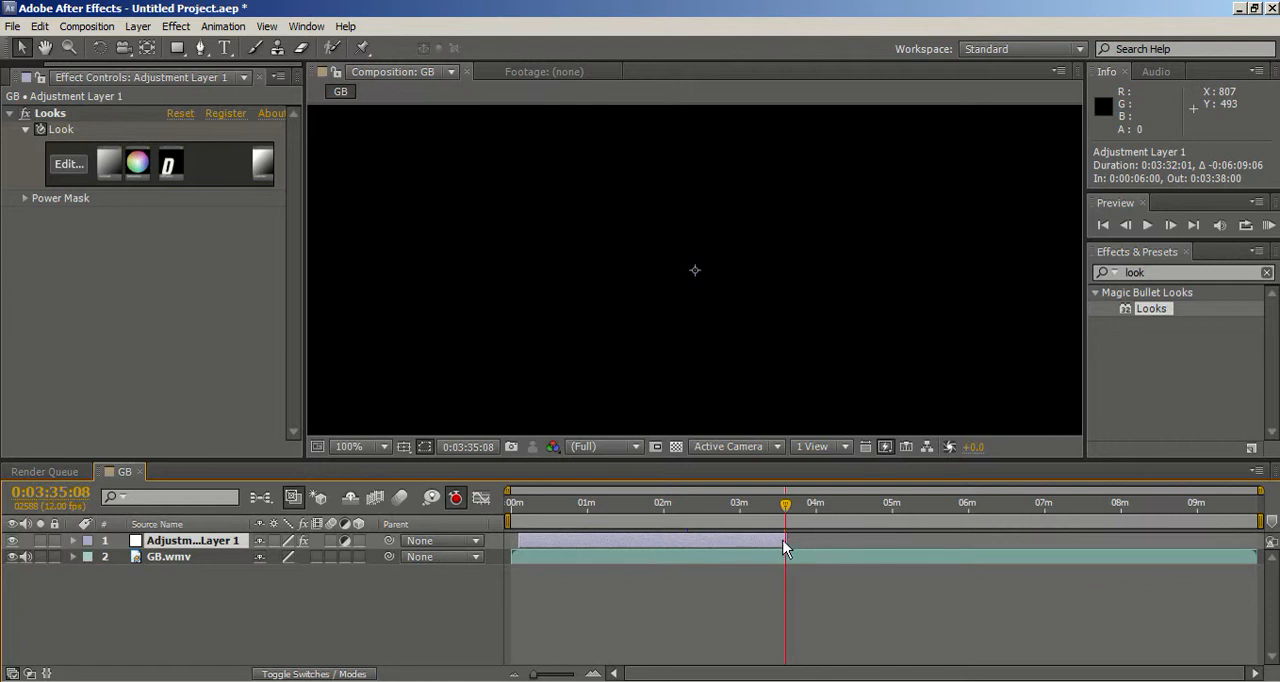
# Step: Add a second adjustment layer to the composition and trim its start to 0:03:37:11, near the end of the first one
pyautogui.rightClick(252, 592)
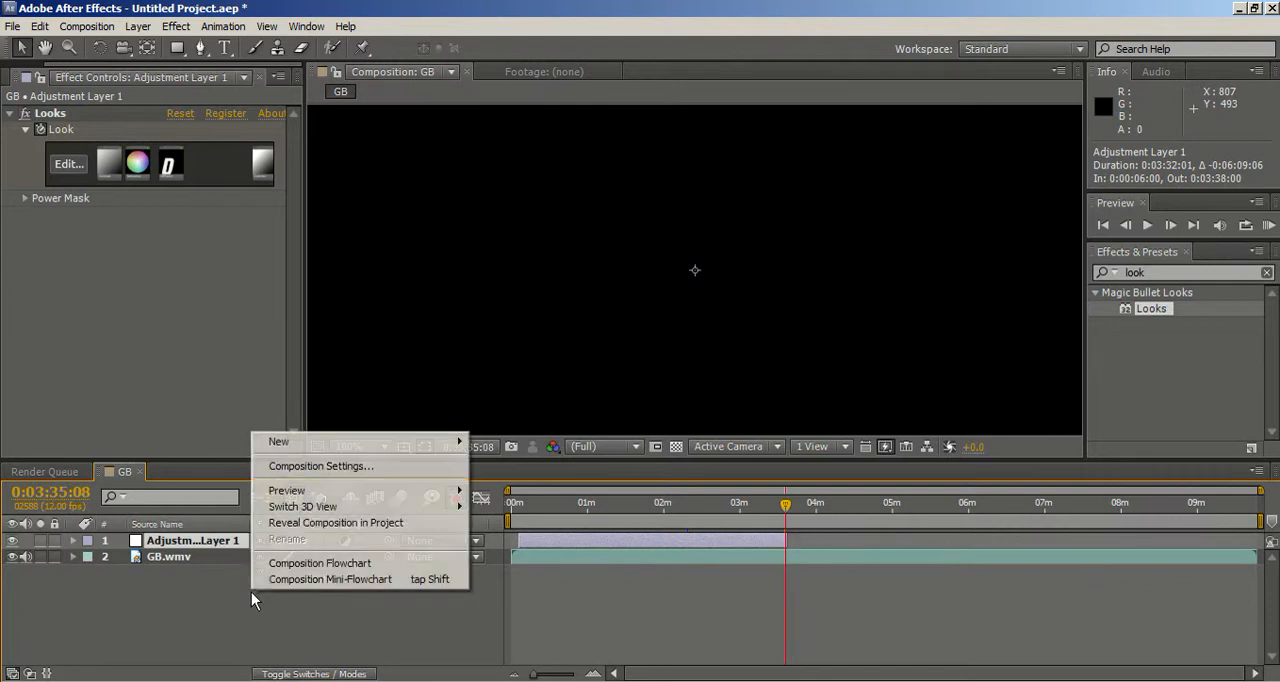
pyautogui.moveTo(286, 446)
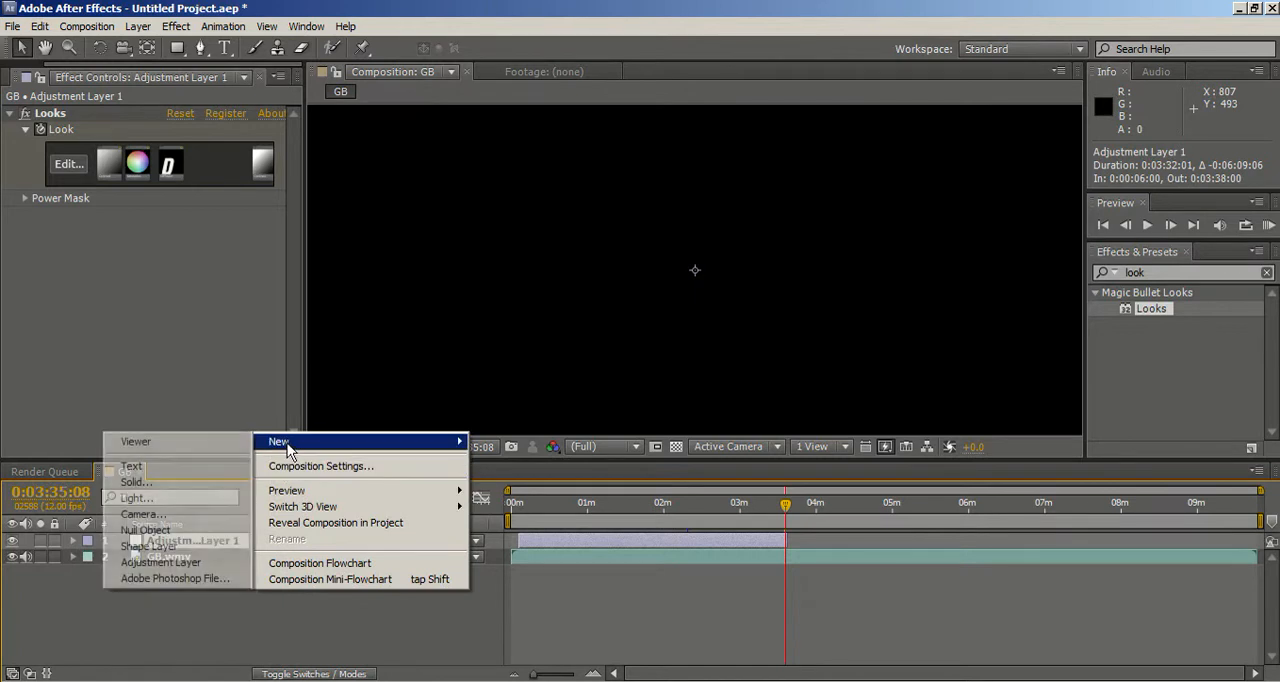
pyautogui.click(198, 562)
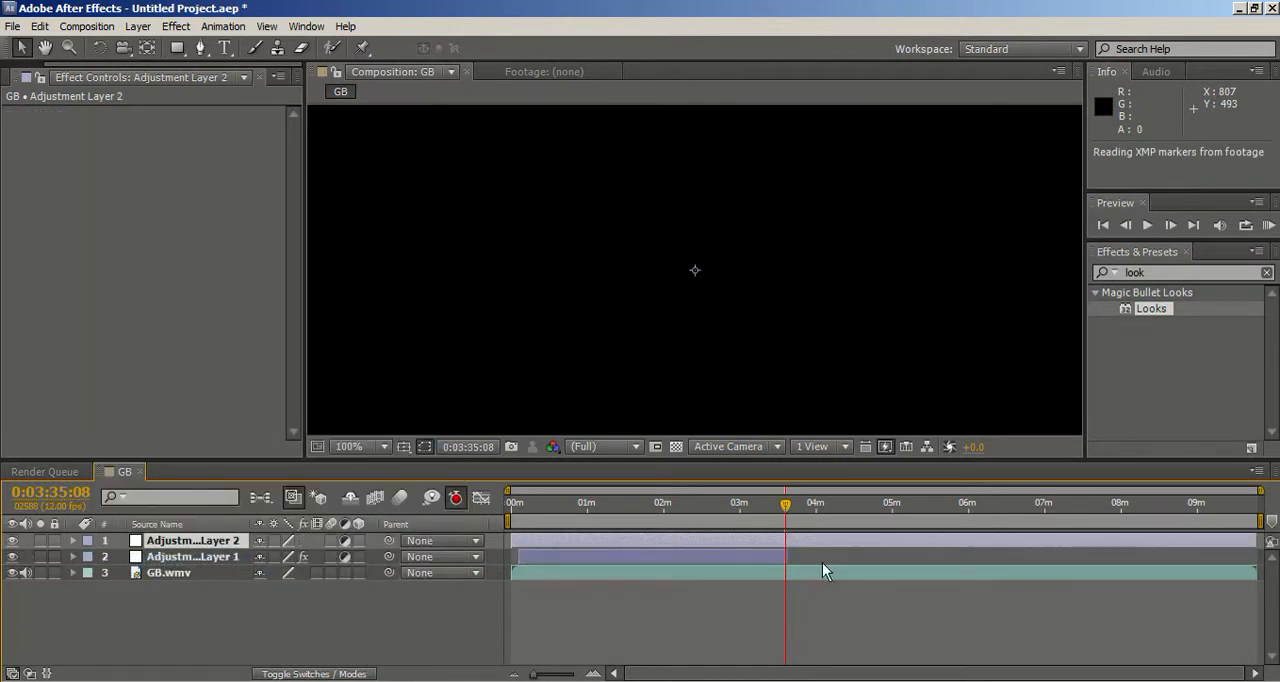
pyautogui.moveTo(510, 540); pyautogui.dragTo(785, 541)
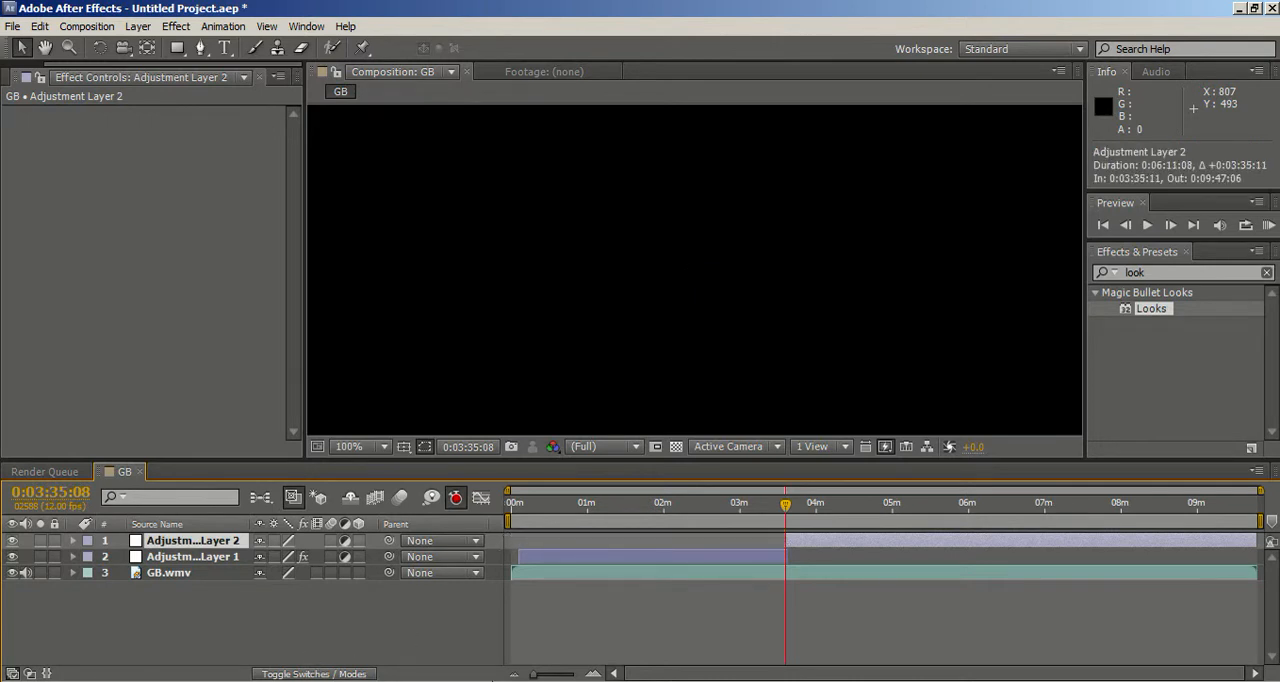
pyautogui.moveTo(540, 676); pyautogui.dragTo(562, 676)
pyautogui.moveTo(882, 540); pyautogui.dragTo(903, 543)
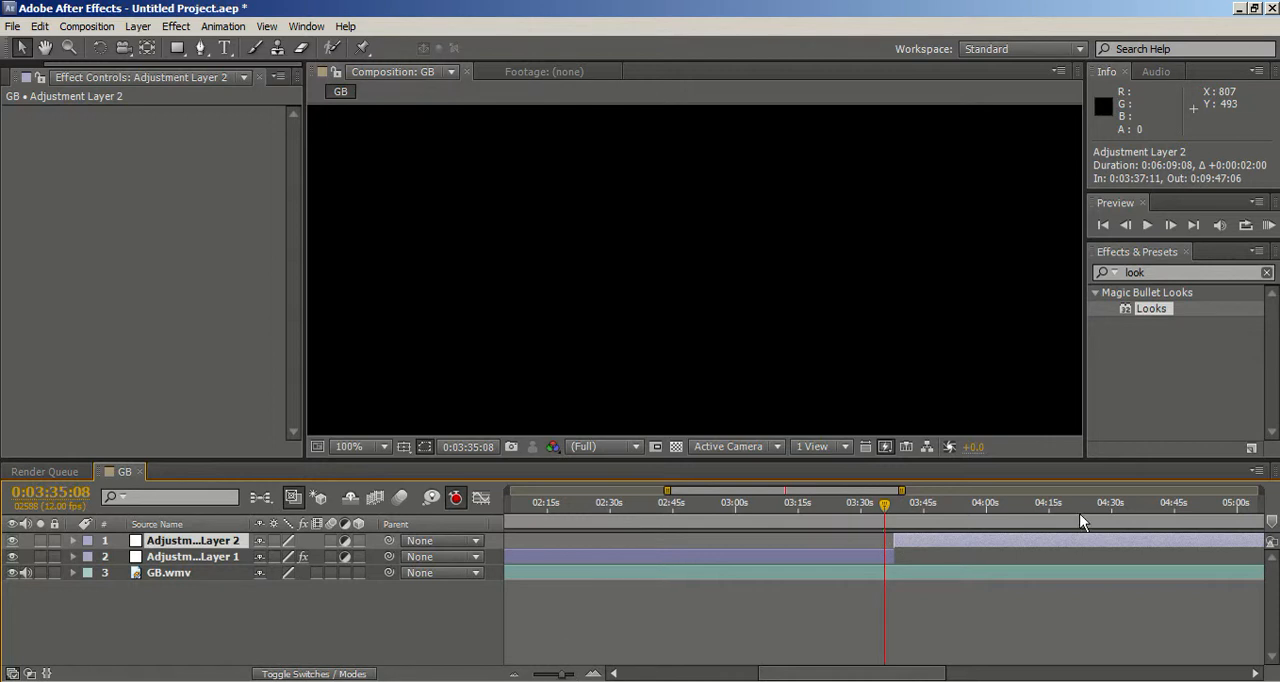
pyautogui.moveTo(918, 548); pyautogui.dragTo(918, 548)
# Step: At the sunglasses close-up at 0:03:57:07, apply the Looks effect to Adjustment Layer 2 and open its look editor
pyautogui.moveTo(557, 677); pyautogui.dragTo(541, 676)
pyautogui.moveTo(893, 514); pyautogui.dragTo(903, 514)
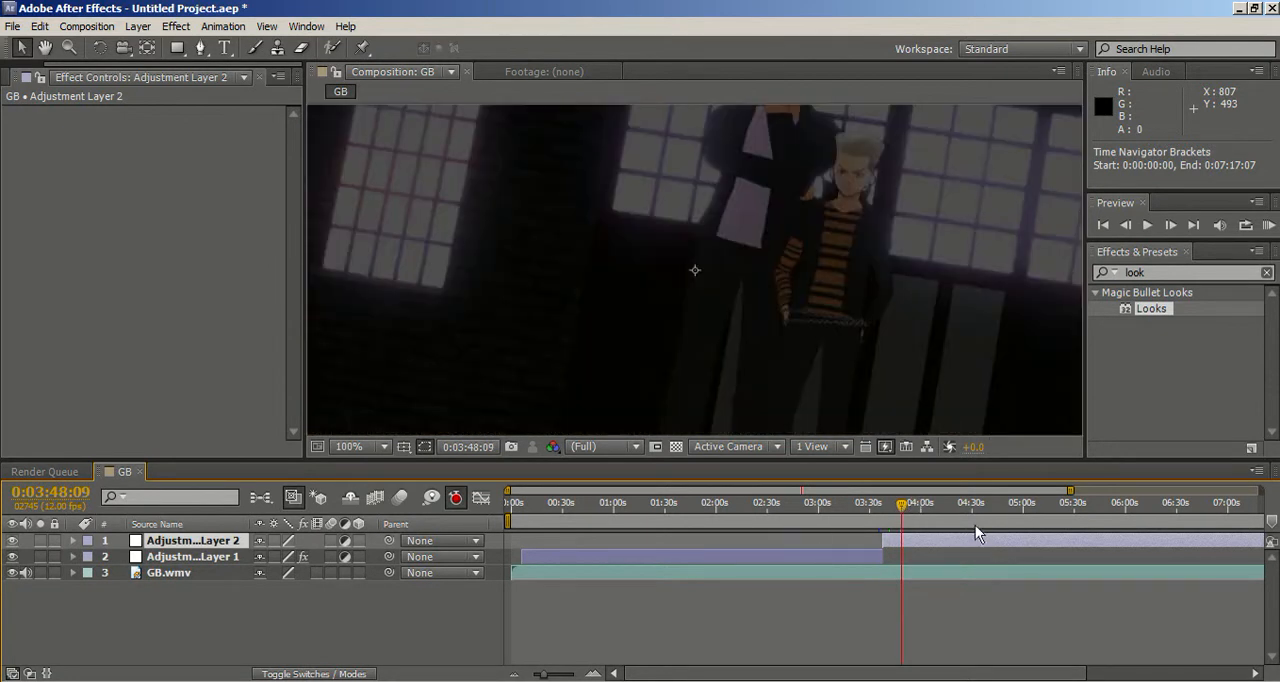
pyautogui.moveTo(903, 511); pyautogui.dragTo(917, 512)
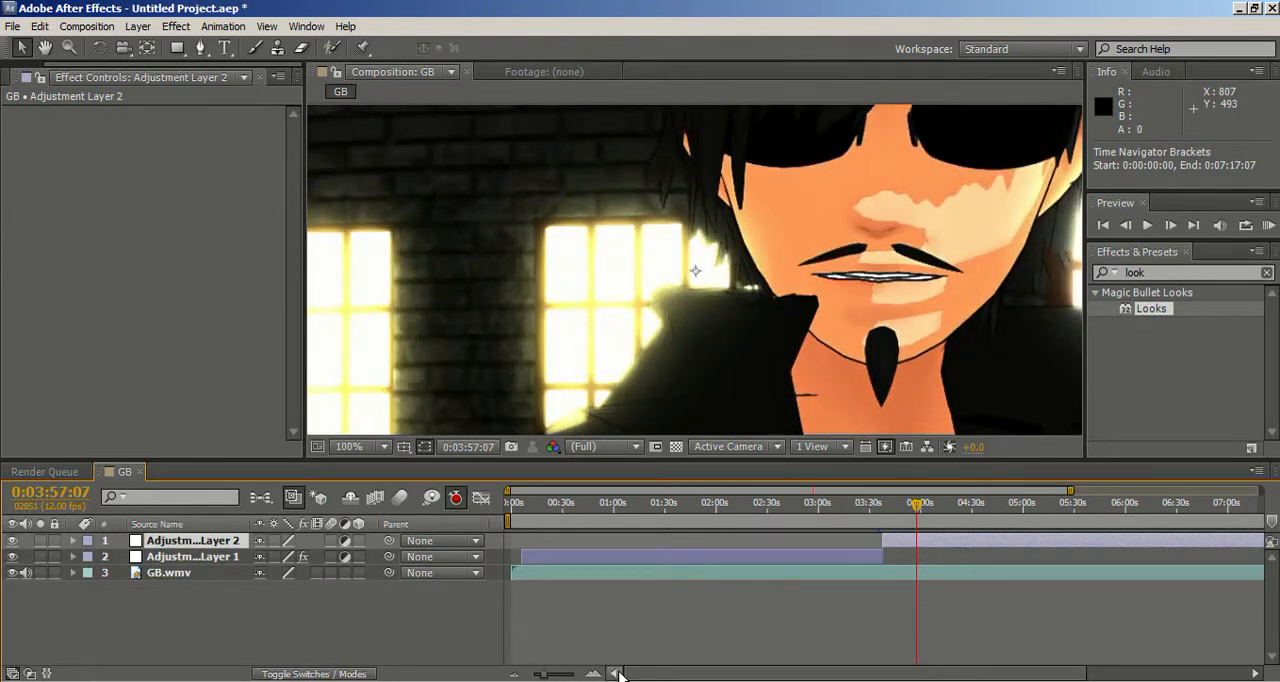
pyautogui.moveTo(545, 675); pyautogui.dragTo(548, 666)
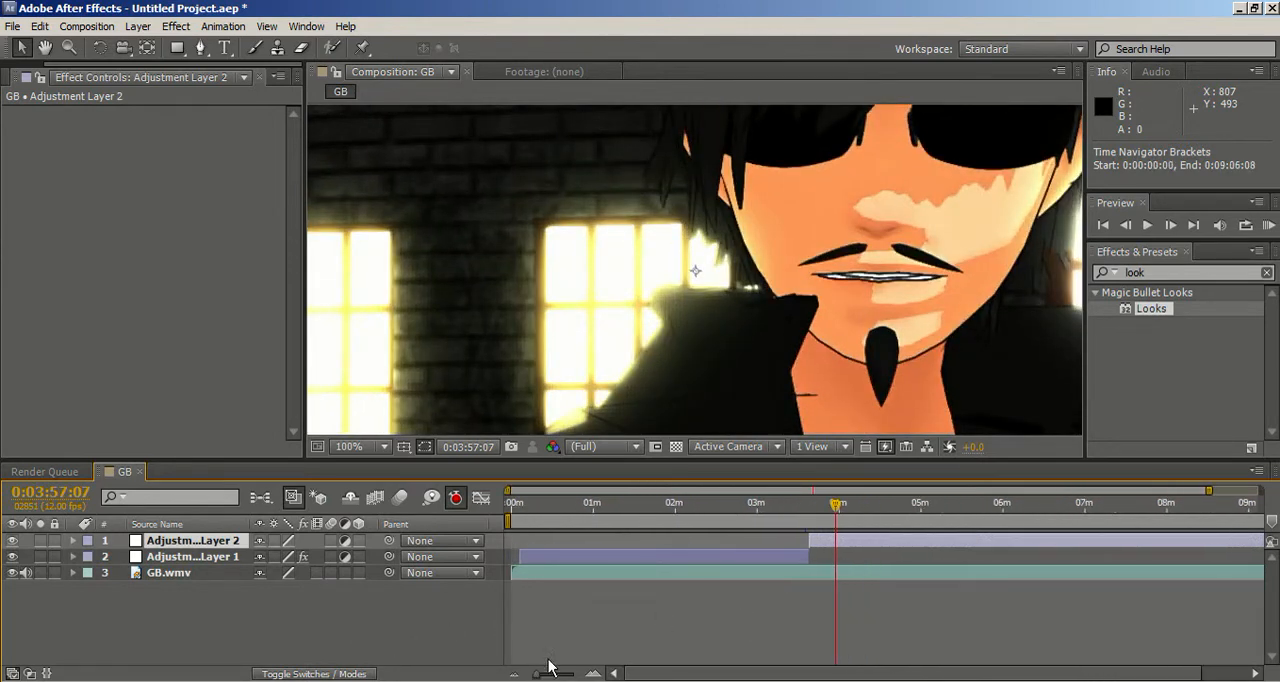
pyautogui.press(',')
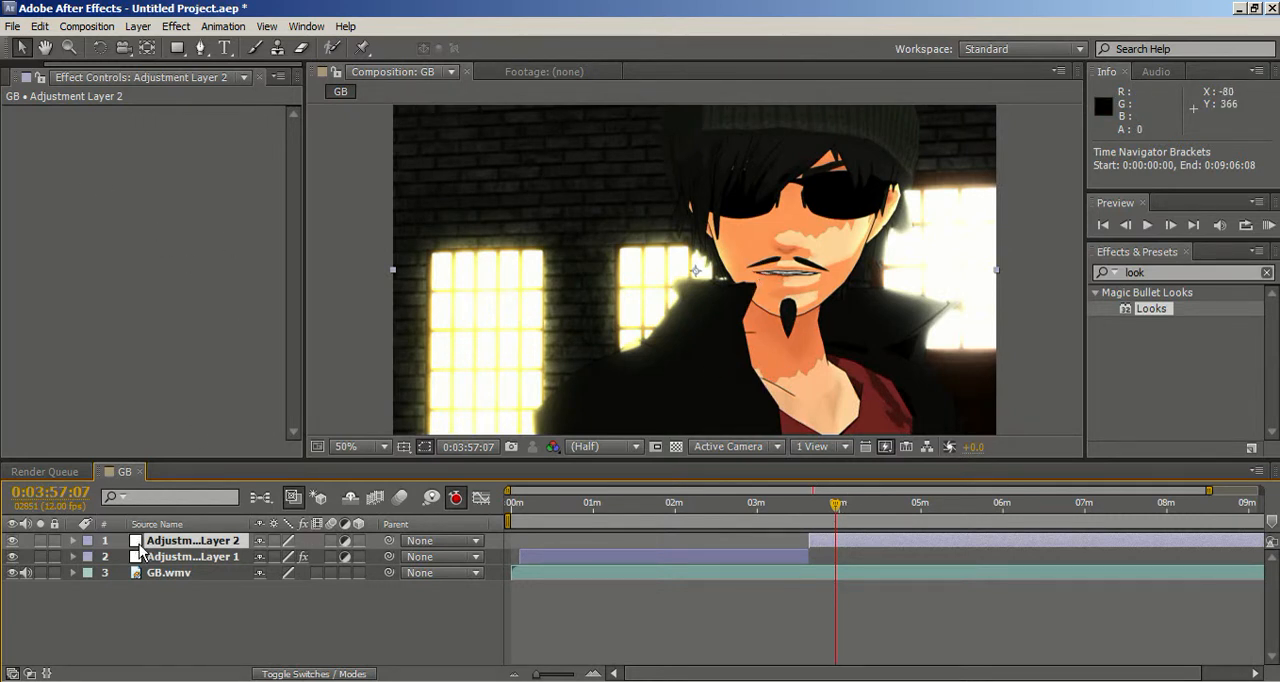
pyautogui.moveTo(1151, 308); pyautogui.dragTo(236, 543)
pyautogui.click(66, 164)
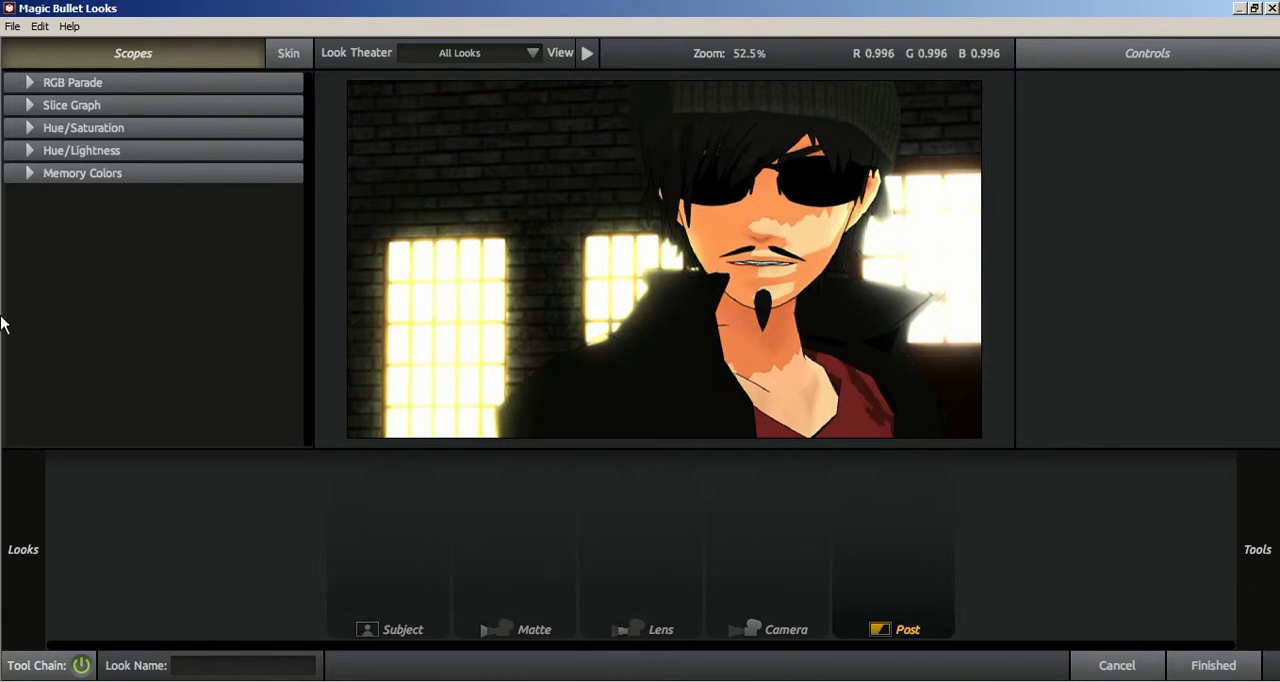
# Step: Try the Cinematic presets Romance and Mexicali on the sunglasses close-up
pyautogui.moveTo(10, 552)
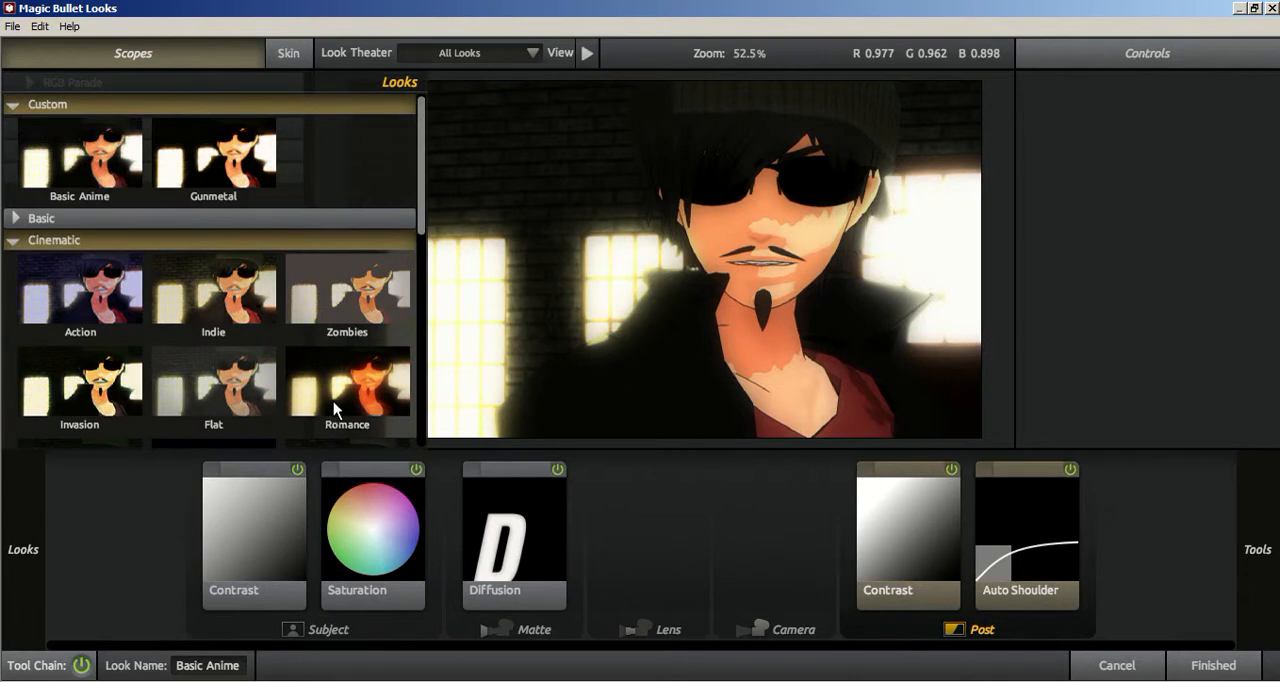
pyautogui.click(335, 410)
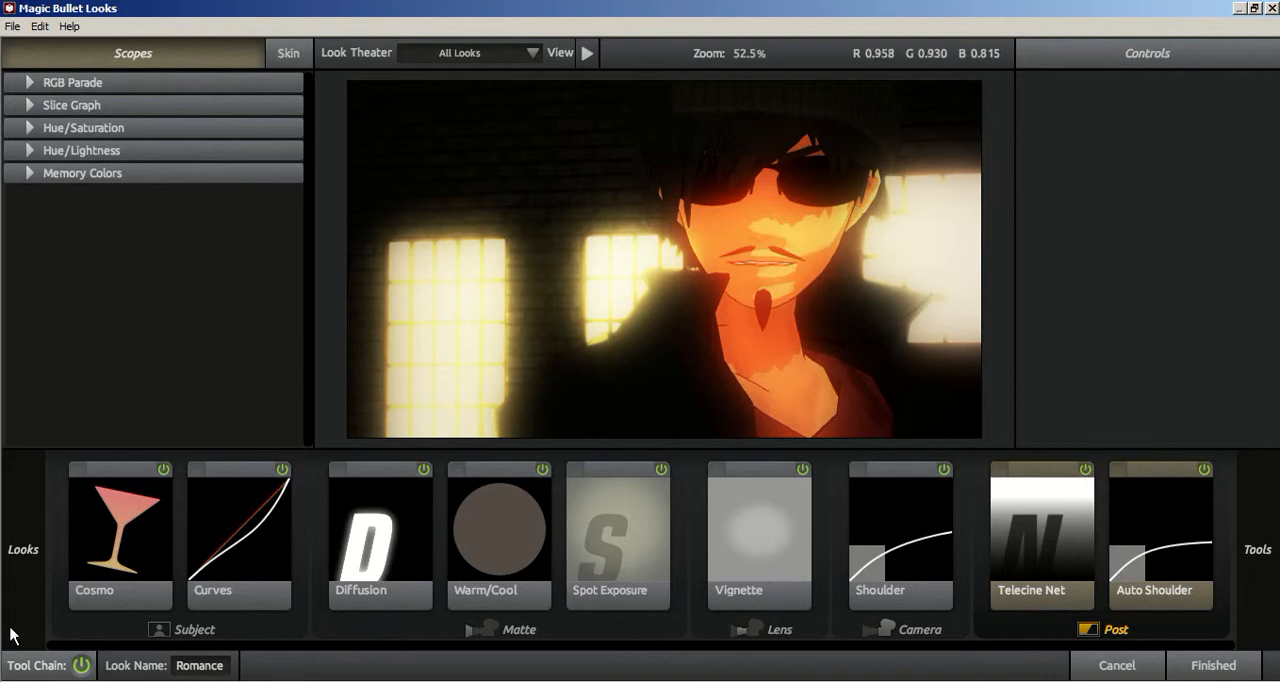
pyautogui.moveTo(24, 570)
pyautogui.scroll(-4, 149, 334)
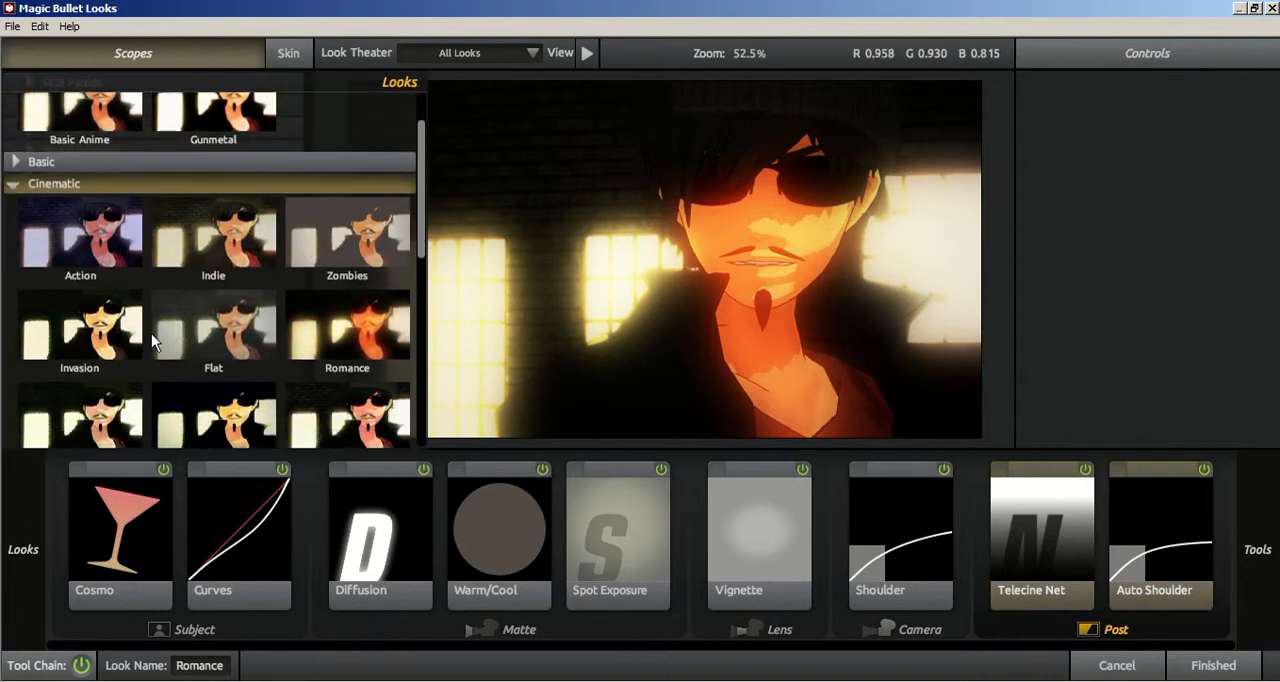
pyautogui.scroll(-2, 149, 334)
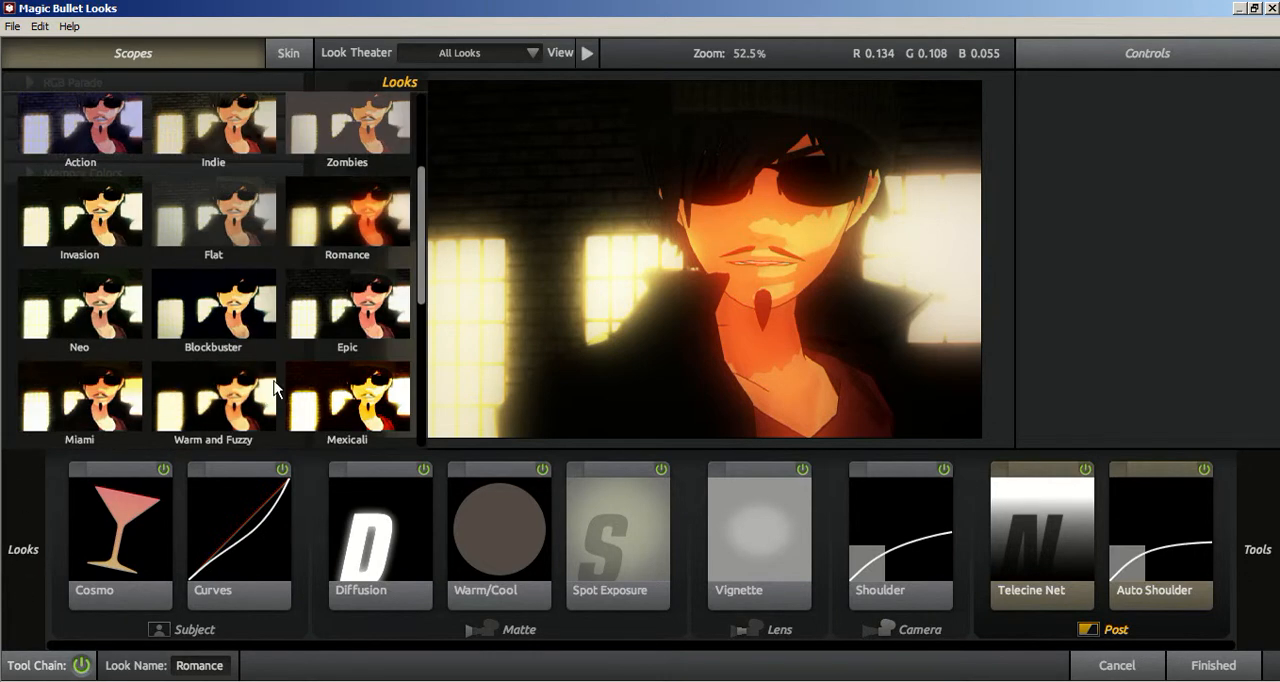
pyautogui.scroll(-1, 275, 390)
pyautogui.click(347, 380)
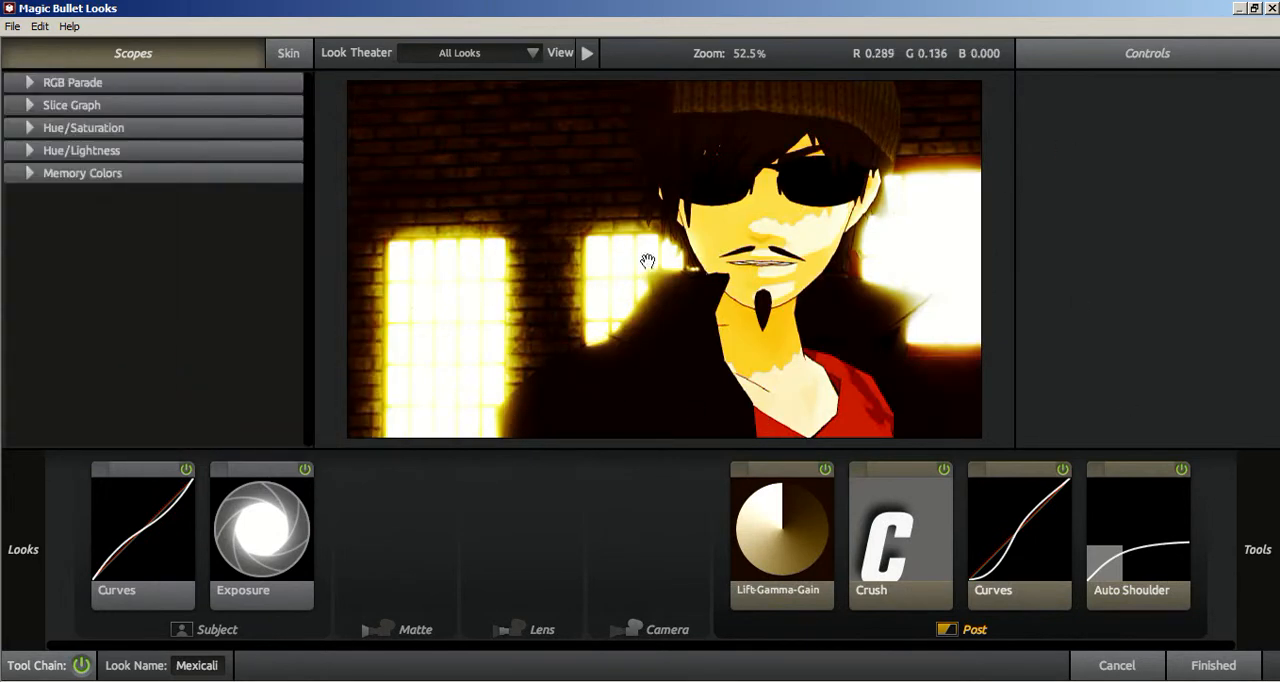
# Step: Apply the Cinematic preset Ohio to the close-up and look through the tools in its chain
pyautogui.moveTo(27, 622)
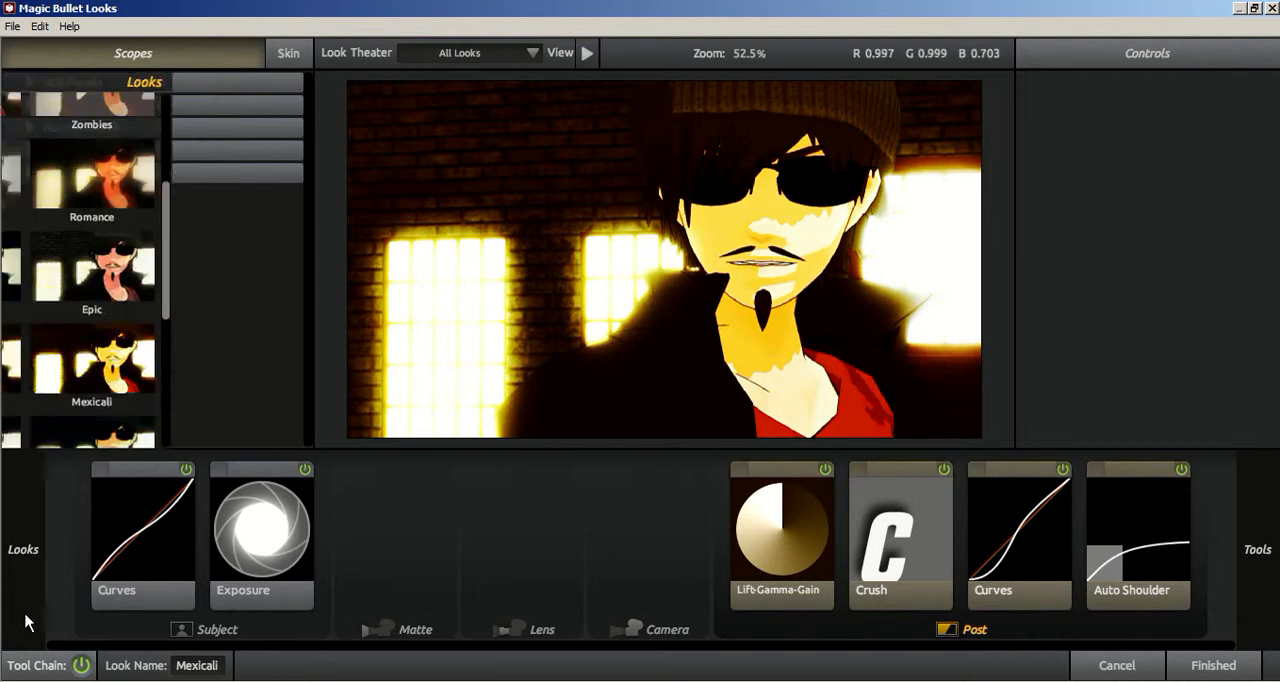
pyautogui.scroll(-1, 236, 358)
pyautogui.scroll(-3, 236, 366)
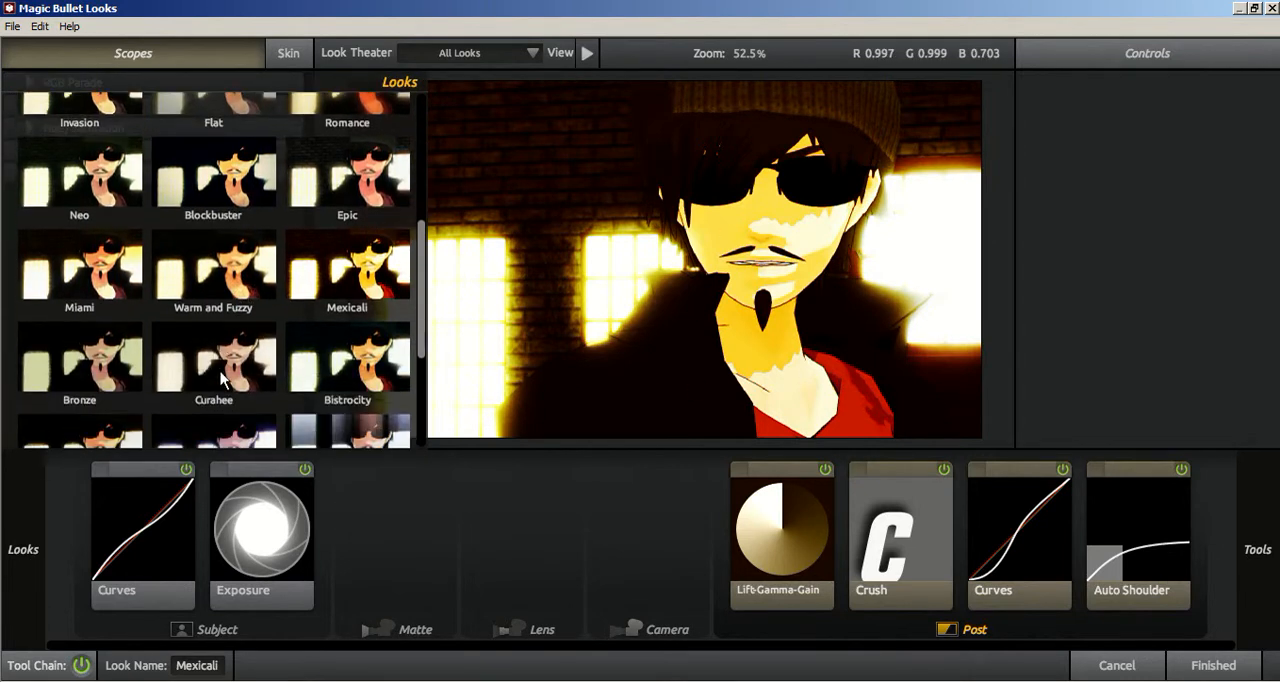
pyautogui.click(228, 400)
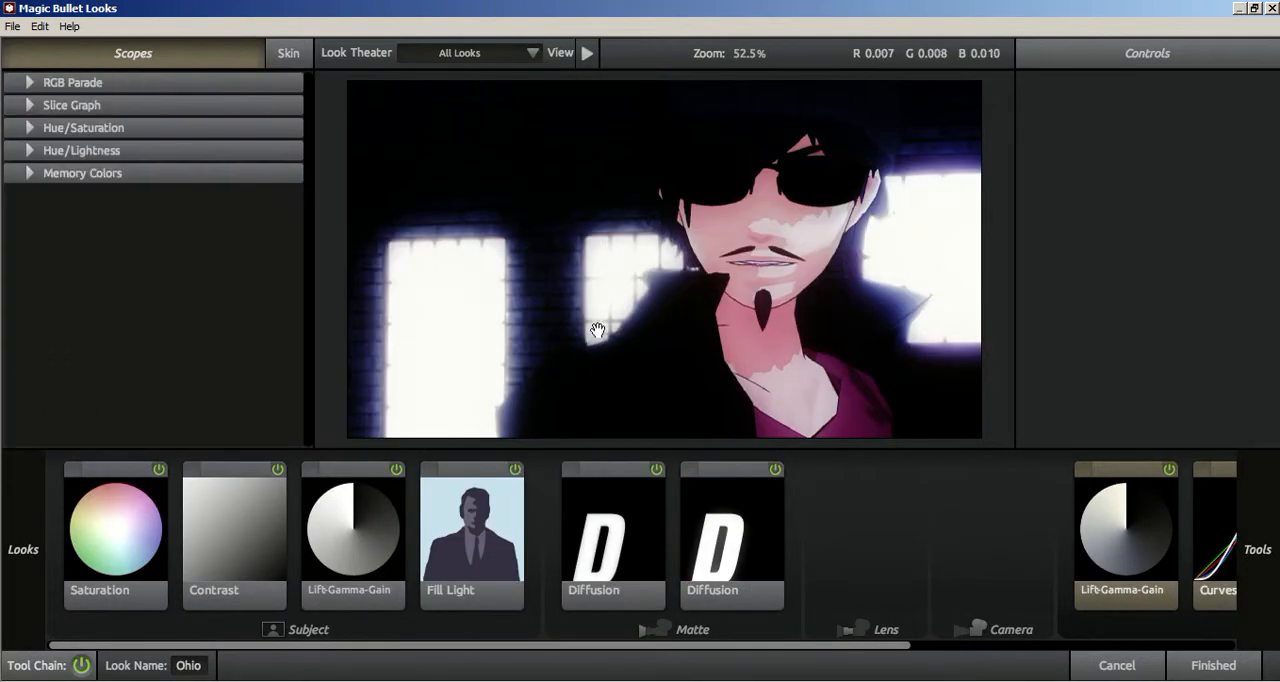
pyautogui.moveTo(6, 344)
pyautogui.moveTo(699, 646); pyautogui.dragTo(909, 670)
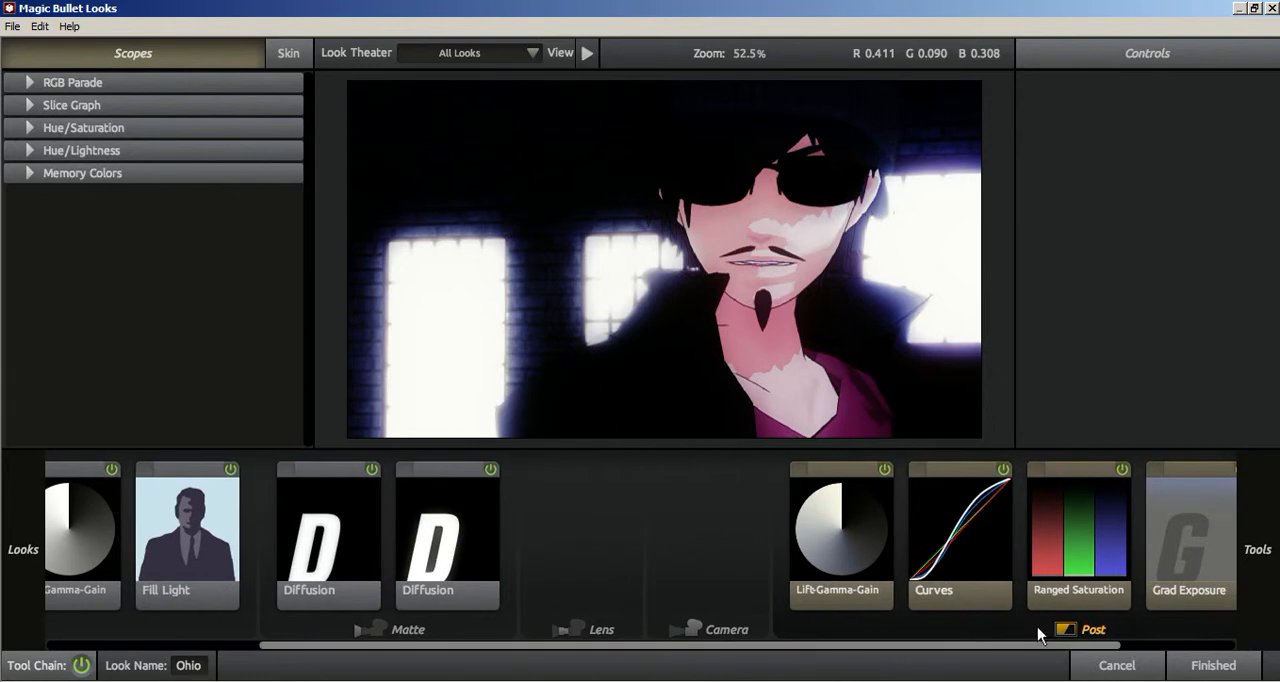
pyautogui.moveTo(997, 641); pyautogui.dragTo(705, 651)
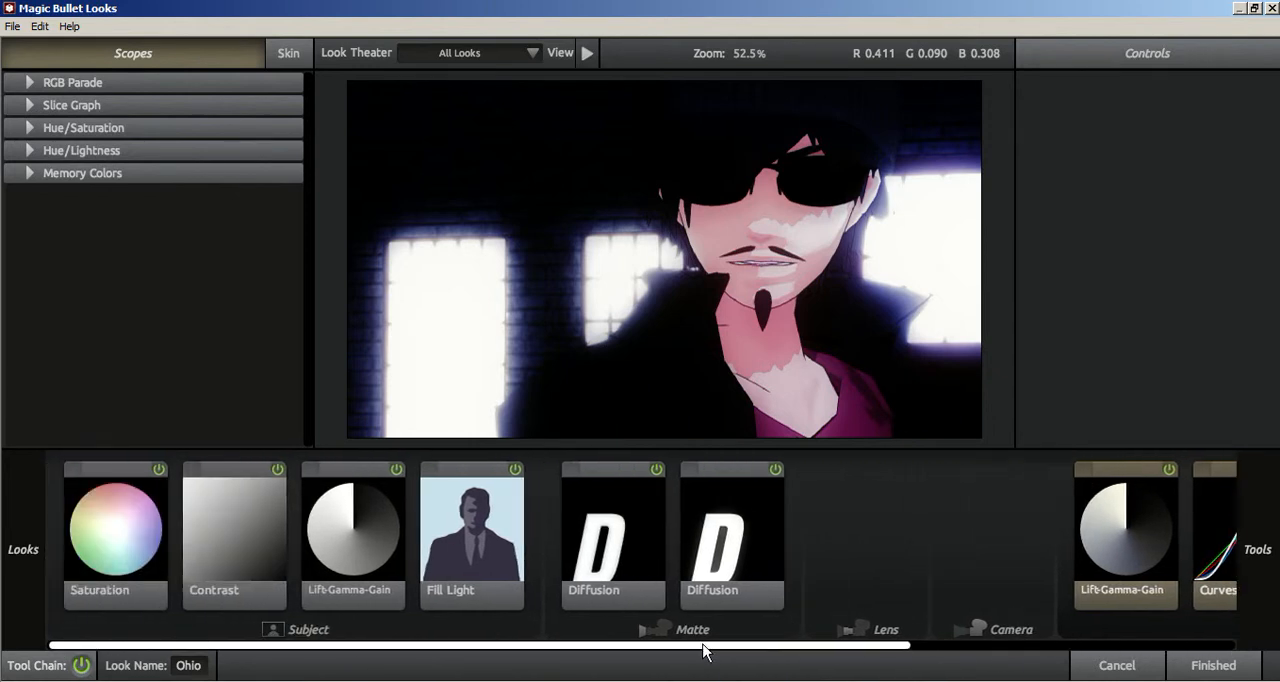
# Step: Try the Stylized preset Grad Deep Blue on the sunglasses close-up
pyautogui.scroll(-3, 105, 339)
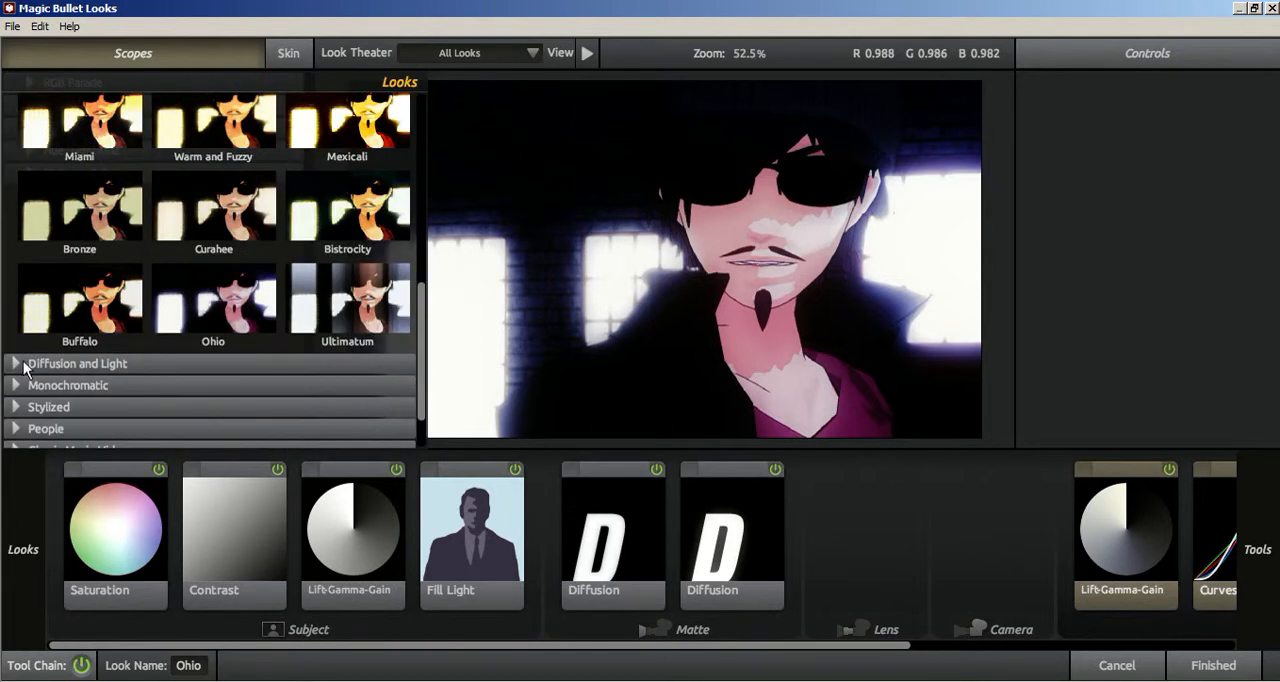
pyautogui.scroll(5, 30, 290)
pyautogui.scroll(5, 20, 215)
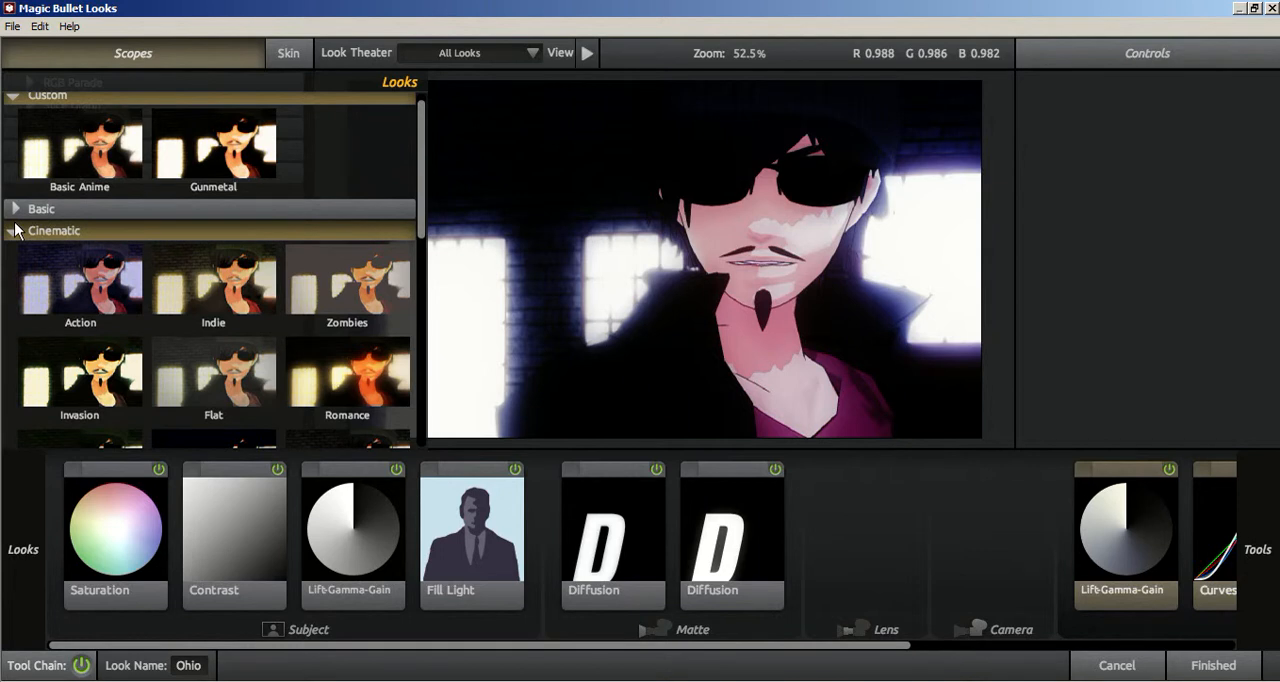
pyautogui.click(14, 230)
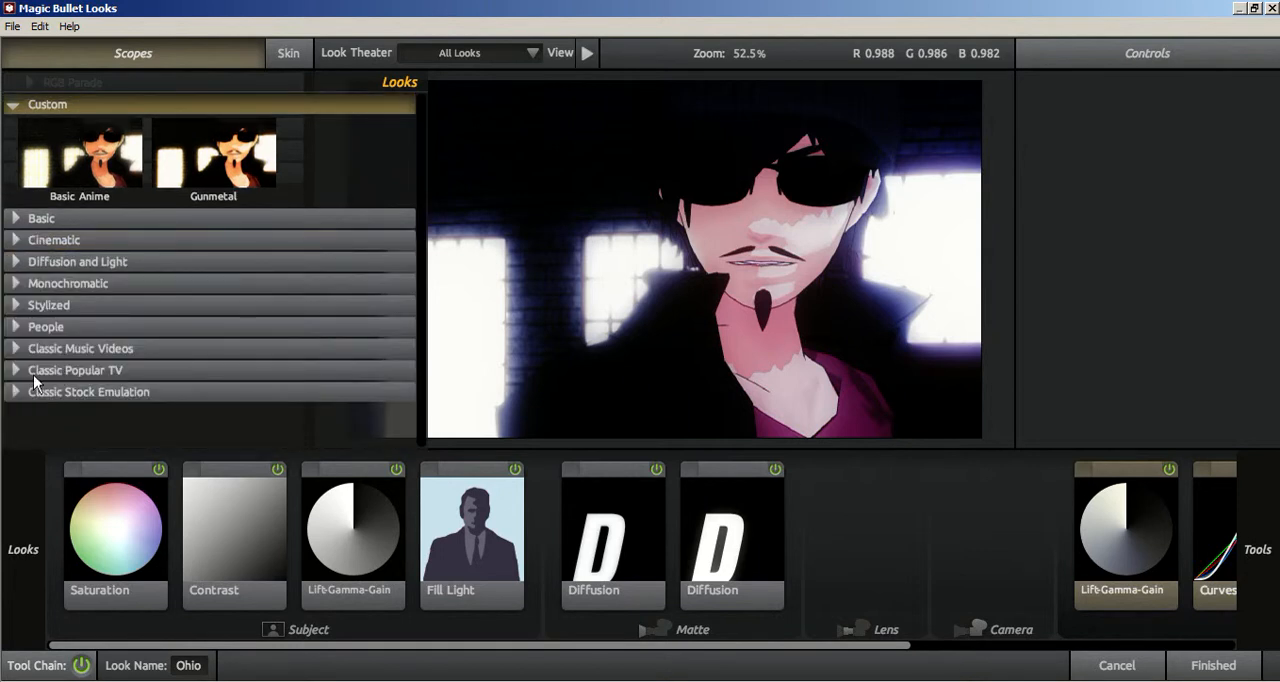
pyautogui.click(20, 305)
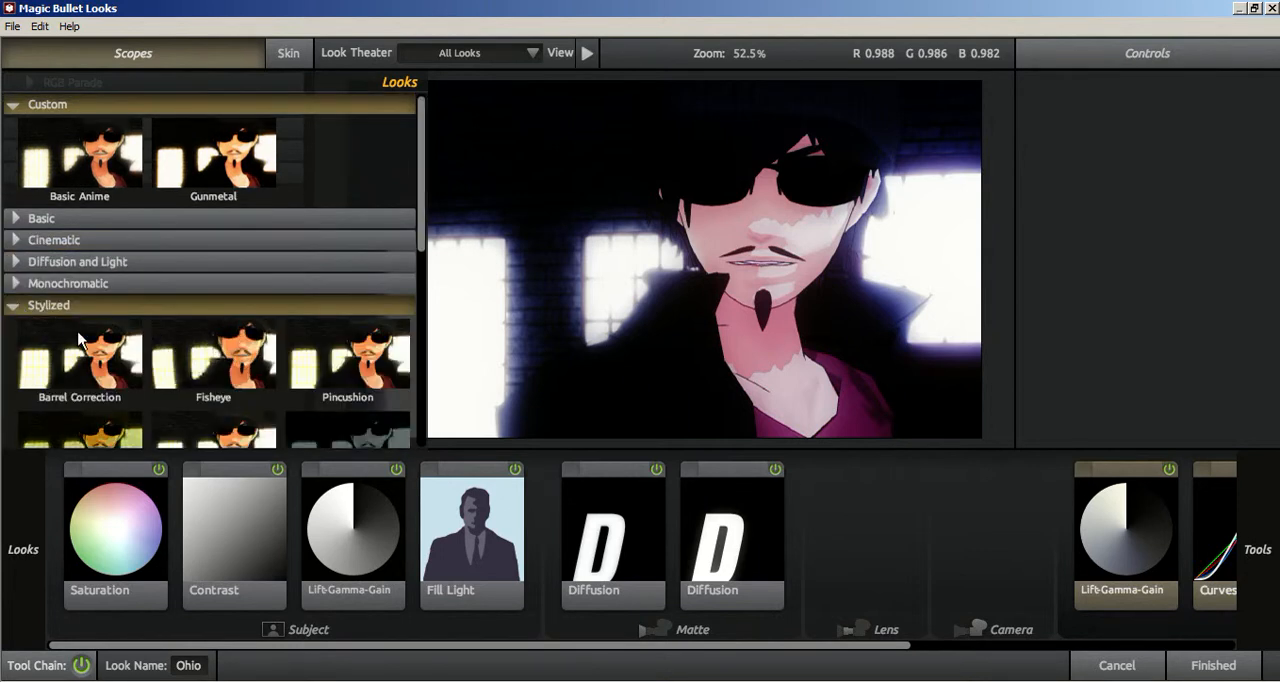
pyautogui.scroll(-7, 79, 338)
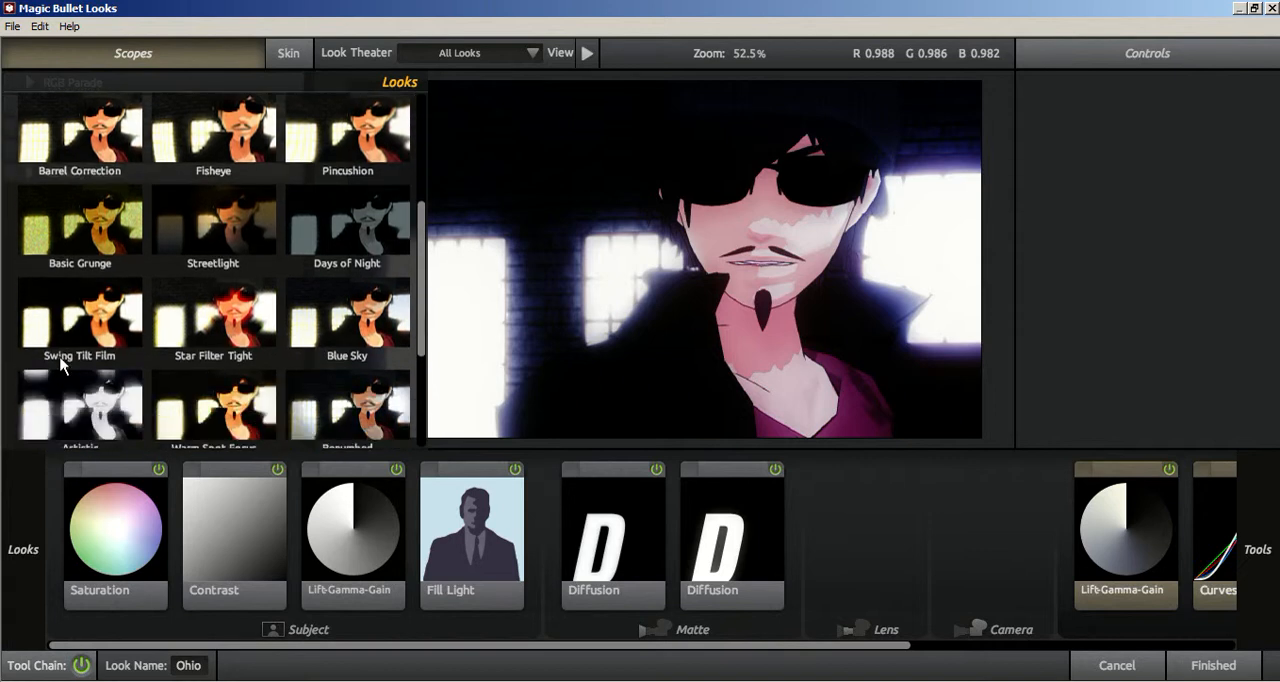
pyautogui.scroll(-4, 62, 362)
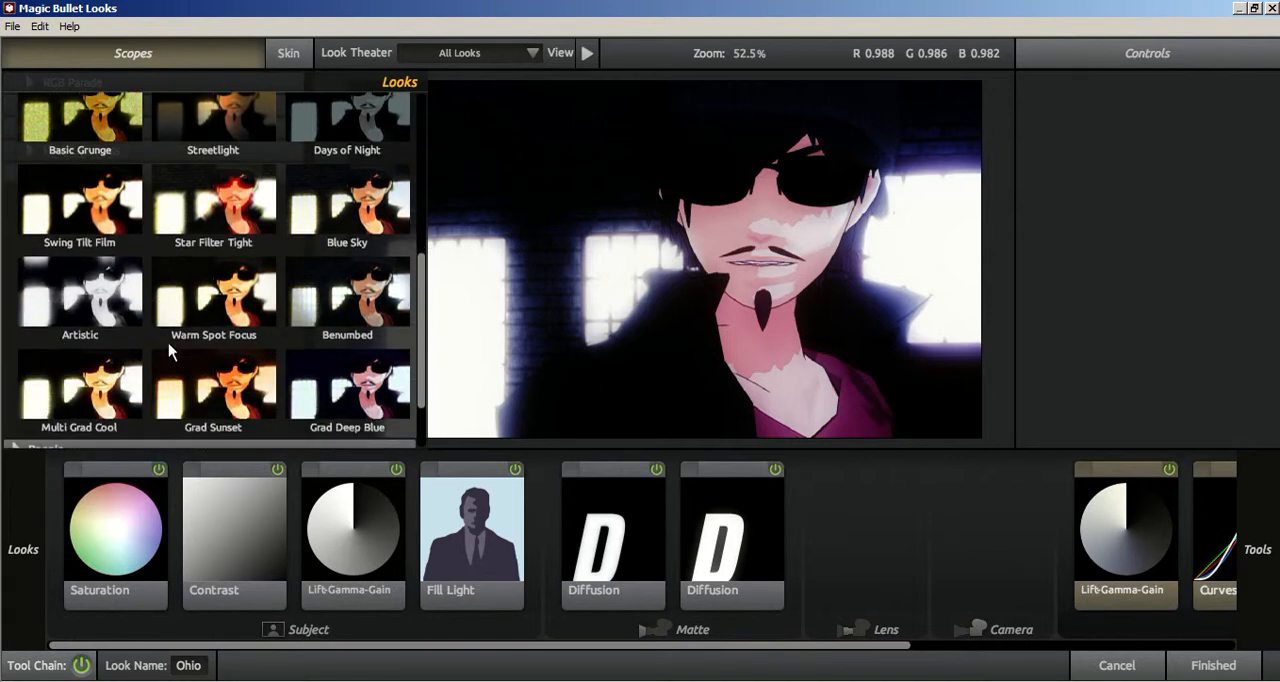
pyautogui.scroll(-1, 337, 405)
pyautogui.click(337, 395)
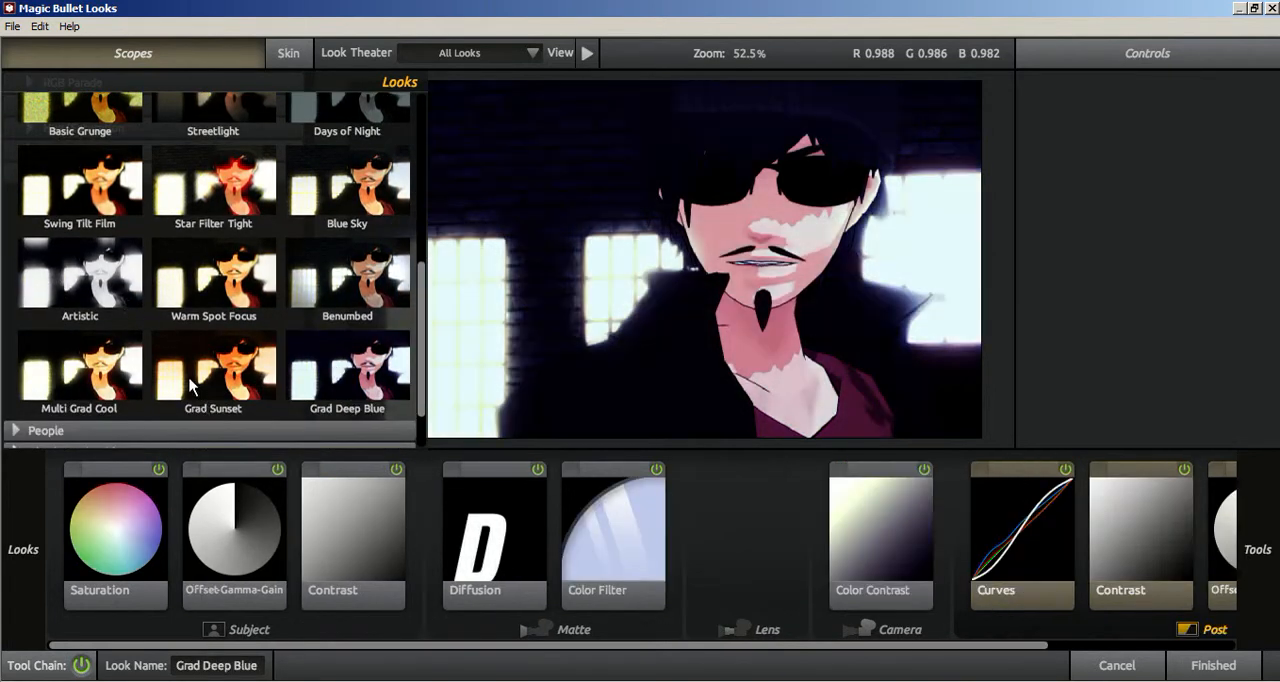
# Step: Compare the Stylized presets Grad Sunset and Multi Grad Cool, apply Grad Sunset and view its Gradient tool settings
pyautogui.click(193, 383)
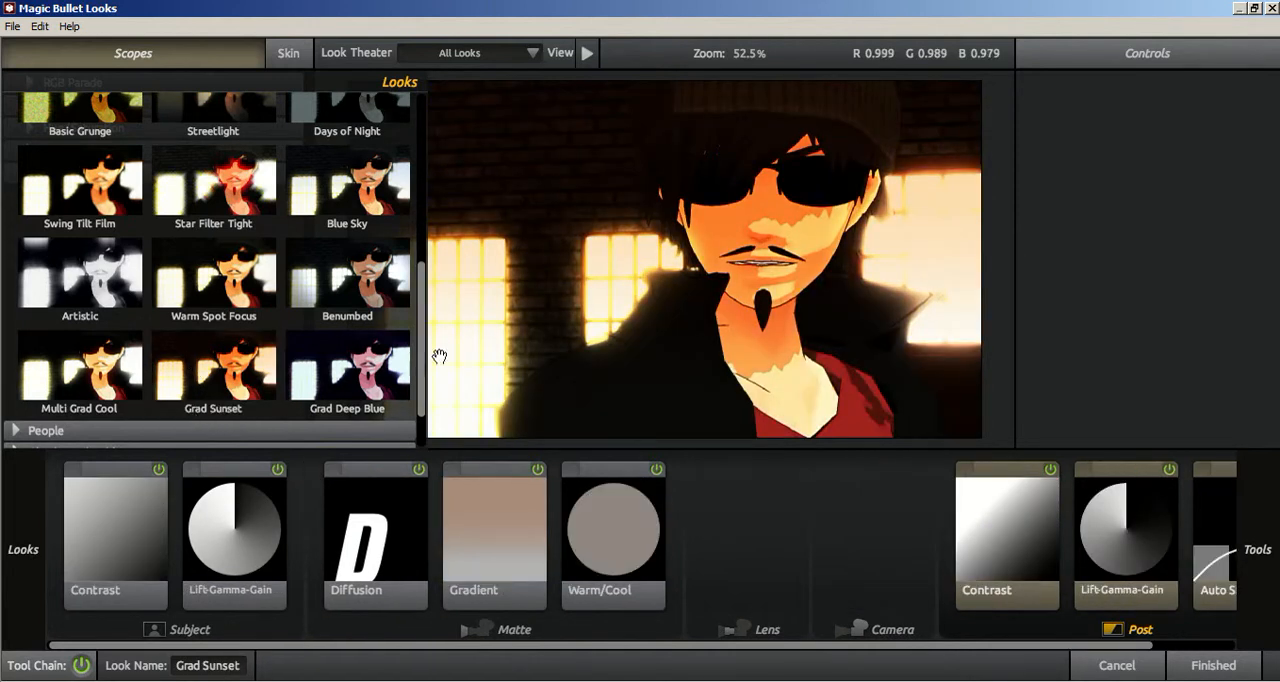
pyautogui.click(107, 388)
pyautogui.click(213, 380)
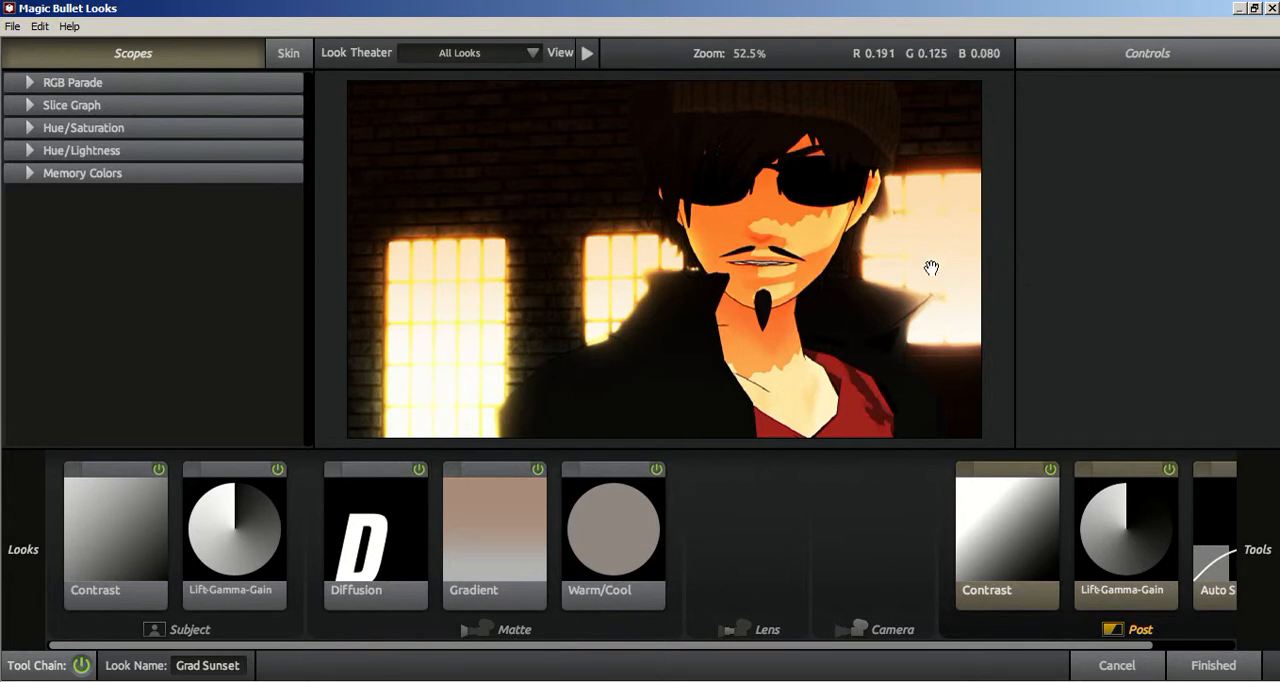
pyautogui.click(470, 577)
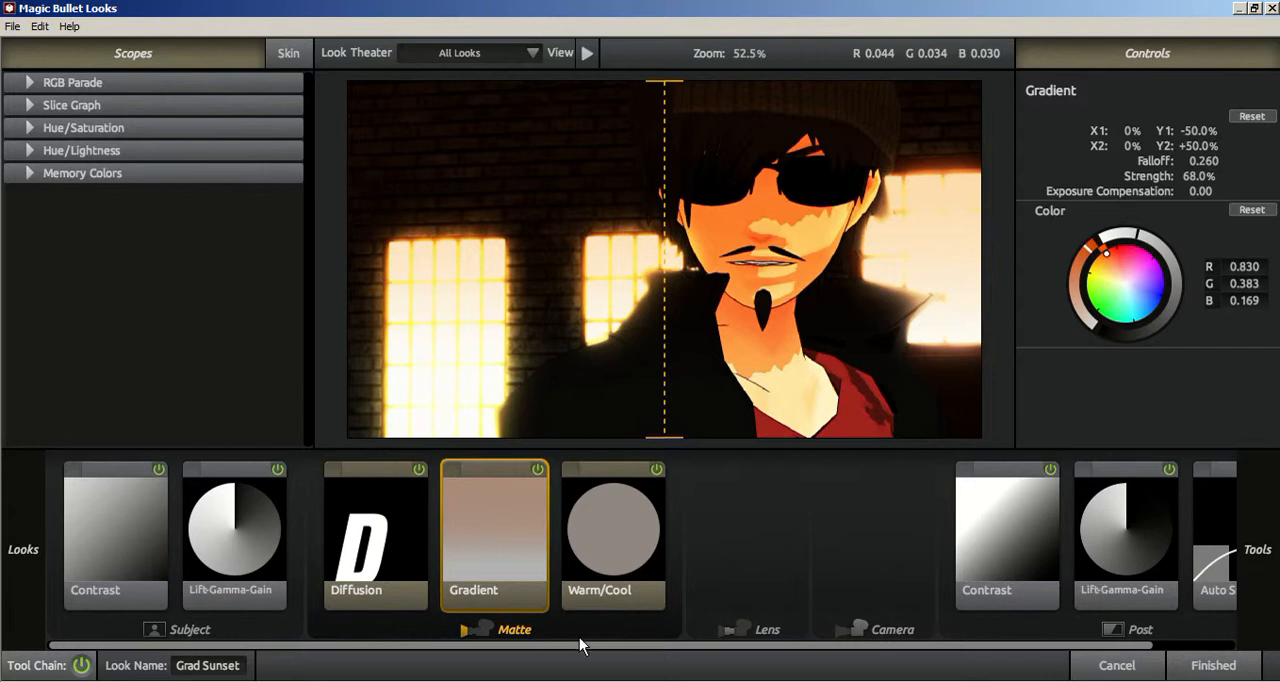
# Step: Add the Gradient, Lightflex, Star Filter and Sky Filter tools to the Matte section of the Grad Sunset look
pyautogui.moveTo(1258, 548)
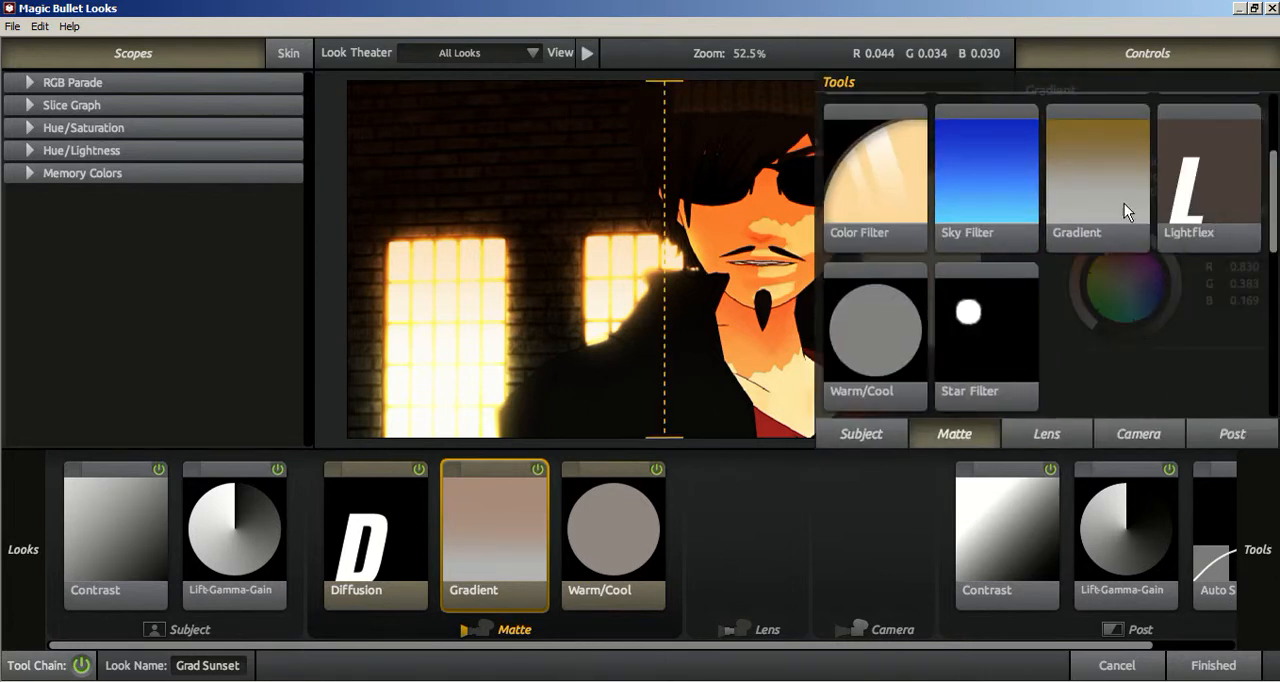
pyautogui.moveTo(1122, 203); pyautogui.dragTo(746, 535)
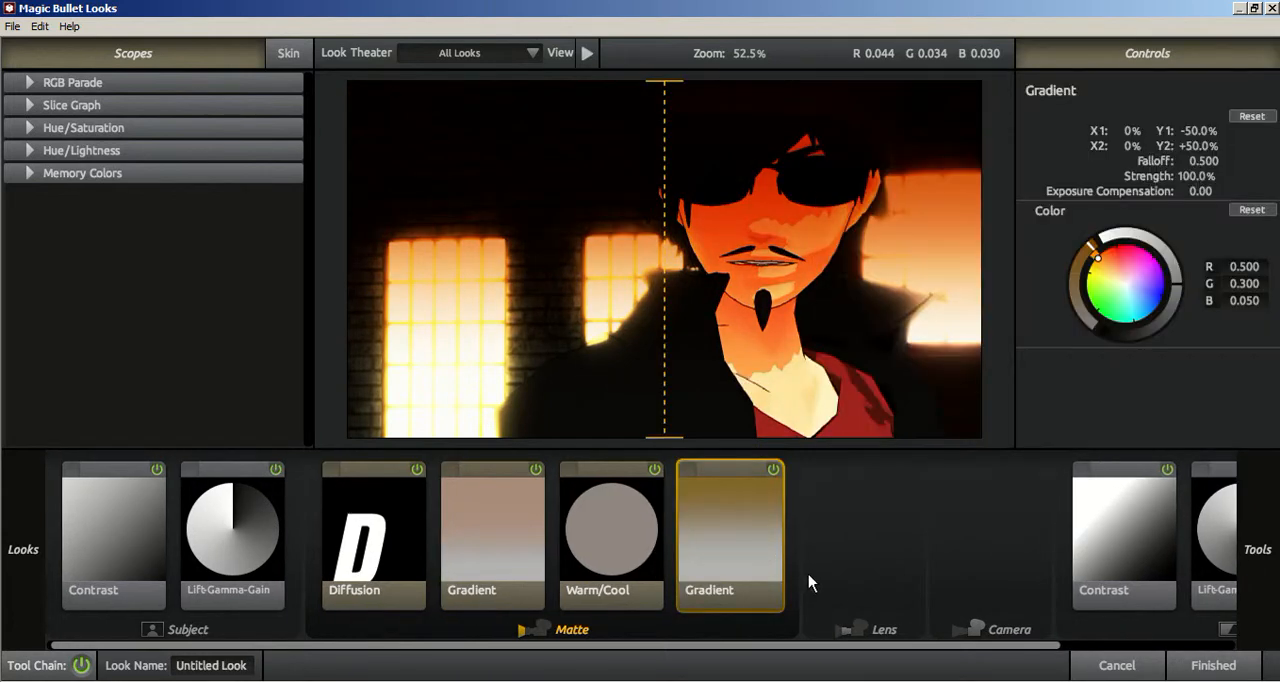
pyautogui.moveTo(1262, 560)
pyautogui.moveTo(1160, 240); pyautogui.dragTo(758, 566)
pyautogui.moveTo(1252, 525)
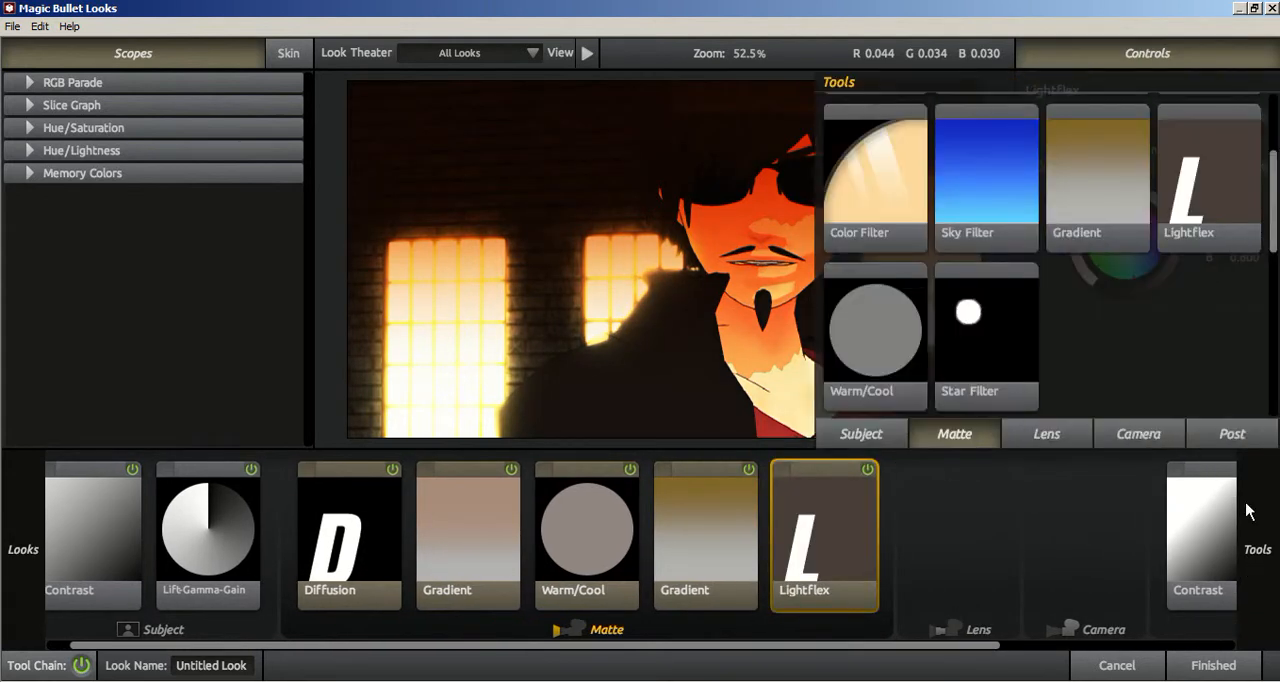
pyautogui.moveTo(980, 357); pyautogui.dragTo(853, 588)
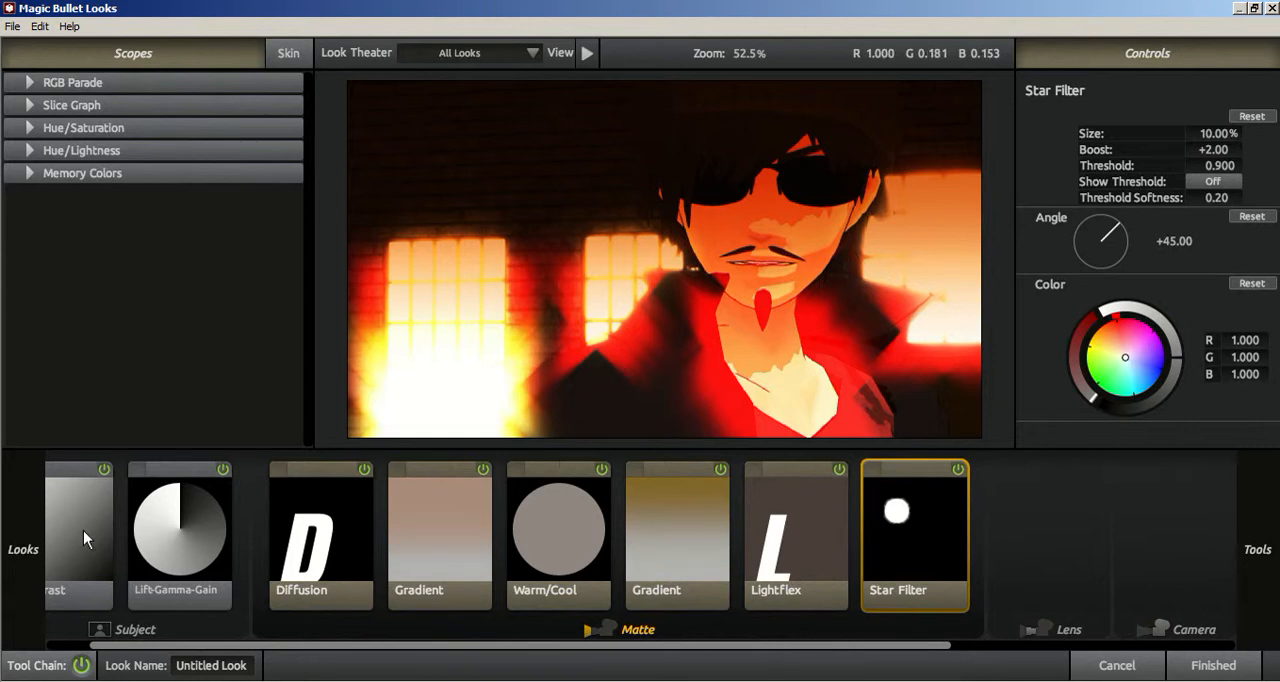
pyautogui.moveTo(18, 562)
pyautogui.moveTo(1257, 540)
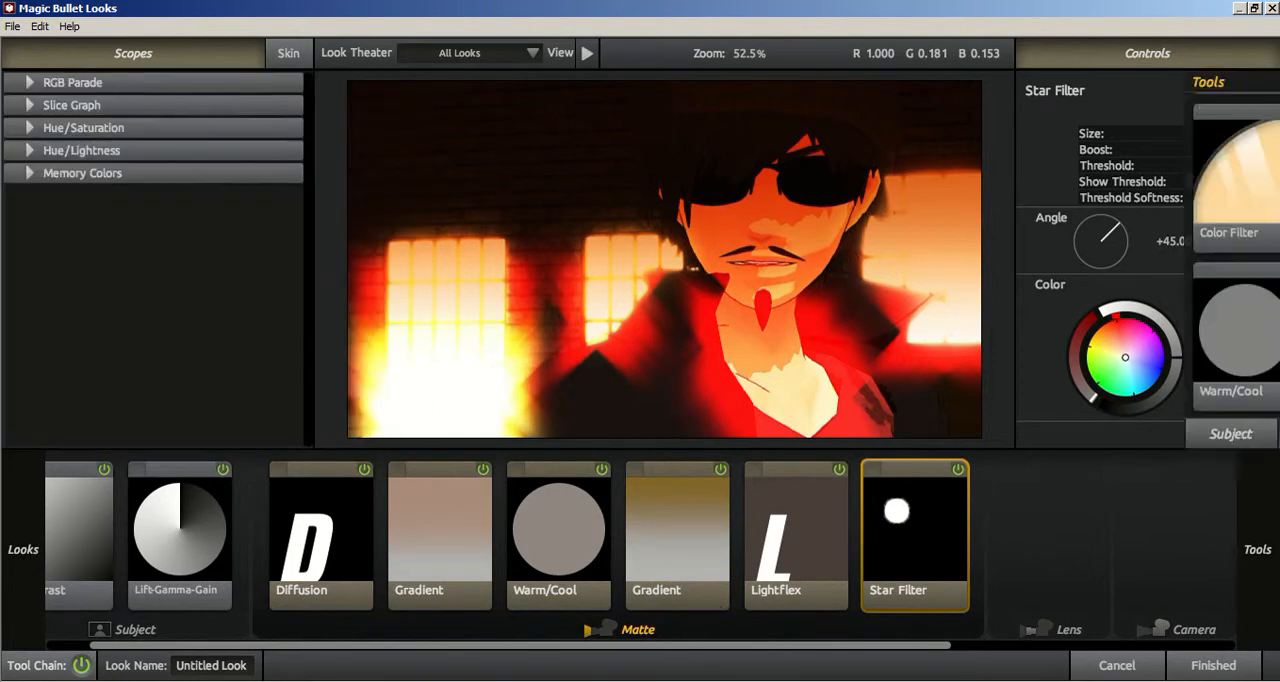
pyautogui.moveTo(1002, 218); pyautogui.dragTo(960, 520)
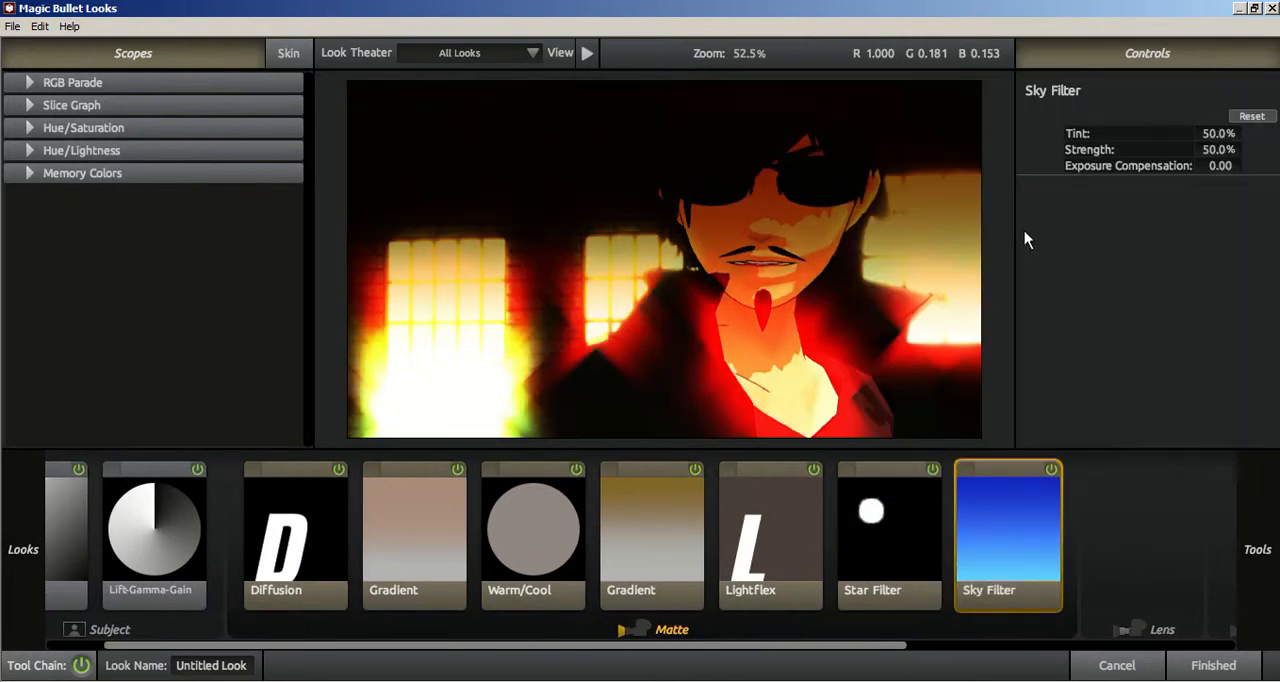
# Step: Try the Classic Music Videos presets Coolish Alternate and Sharper on the close-up
pyautogui.moveTo(1260, 550)
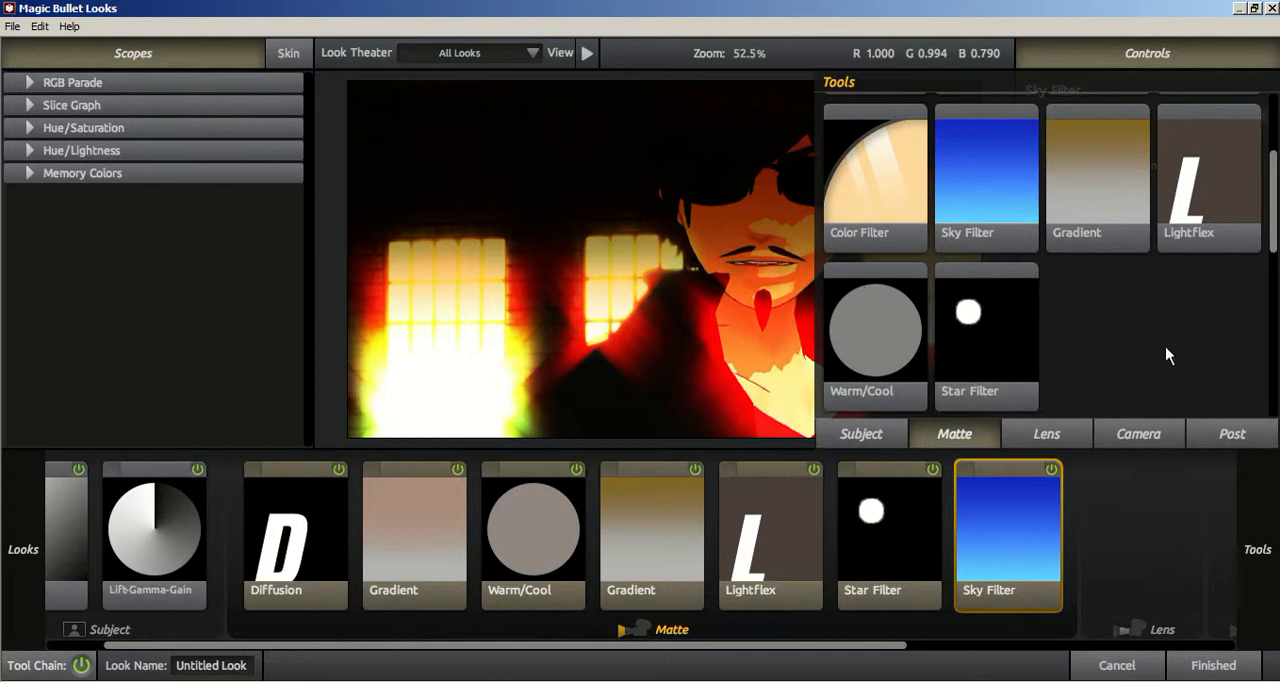
pyautogui.moveTo(20, 555)
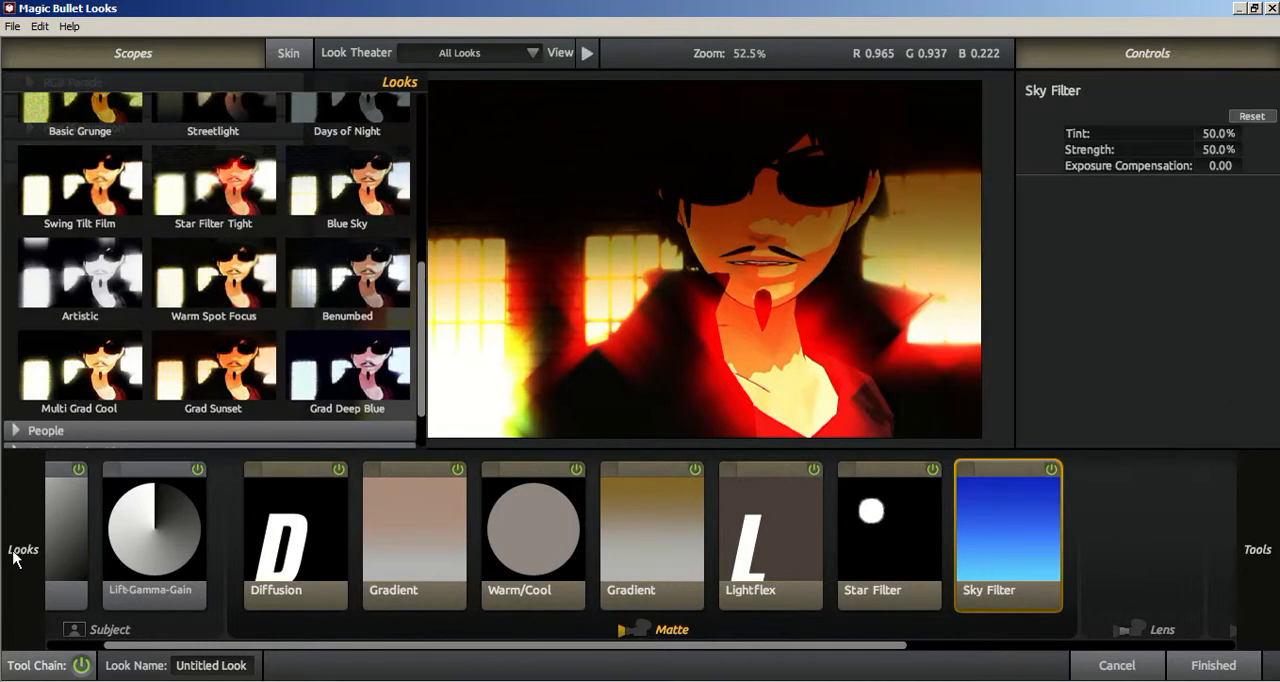
pyautogui.scroll(-2, 66, 388)
pyautogui.scroll(6, 62, 345)
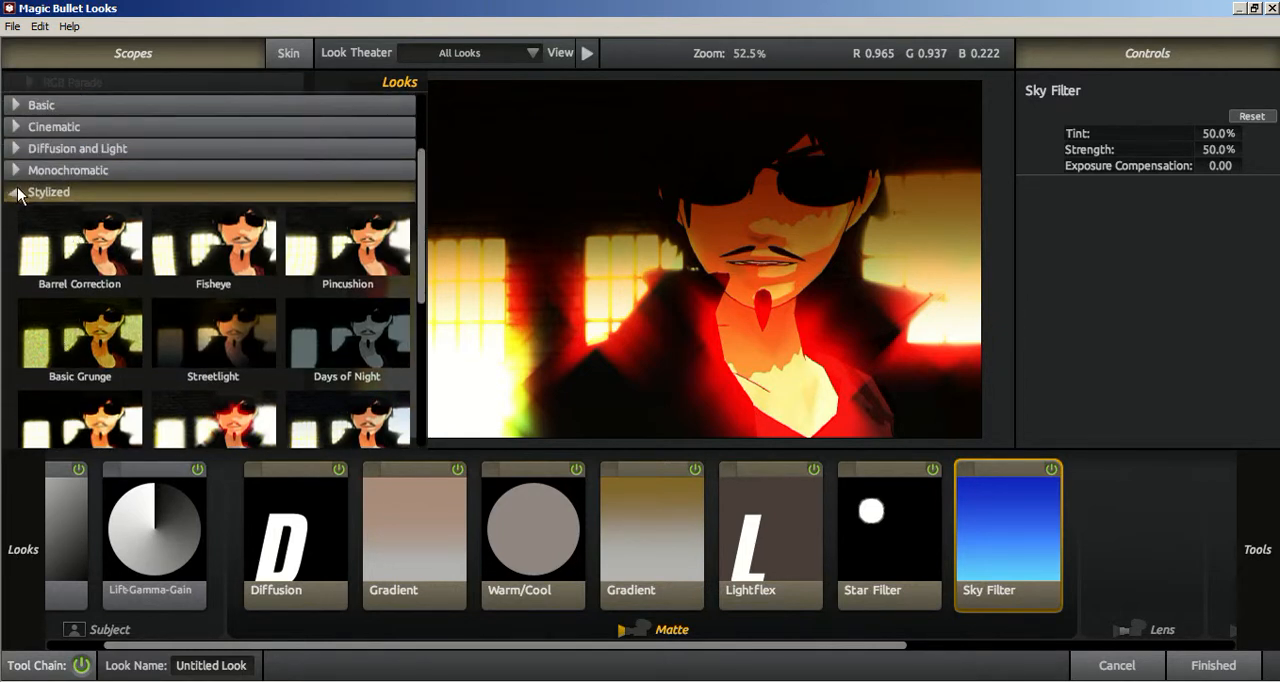
pyautogui.click(18, 192)
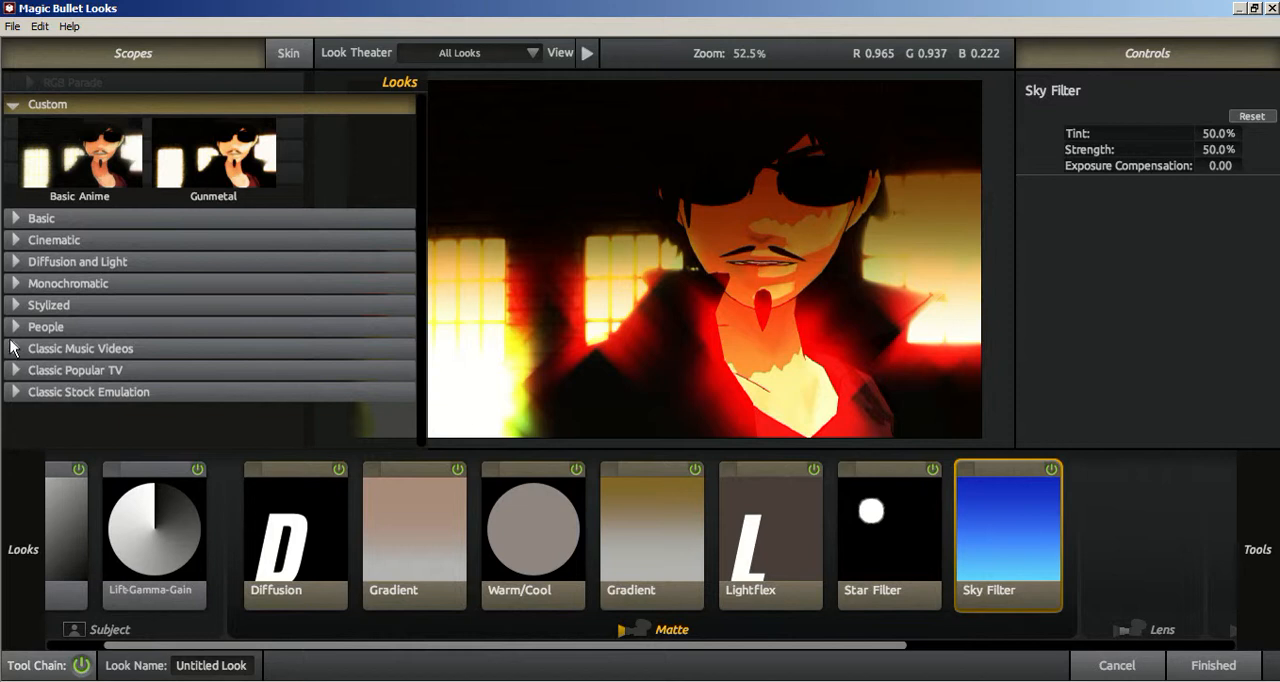
pyautogui.click(14, 350)
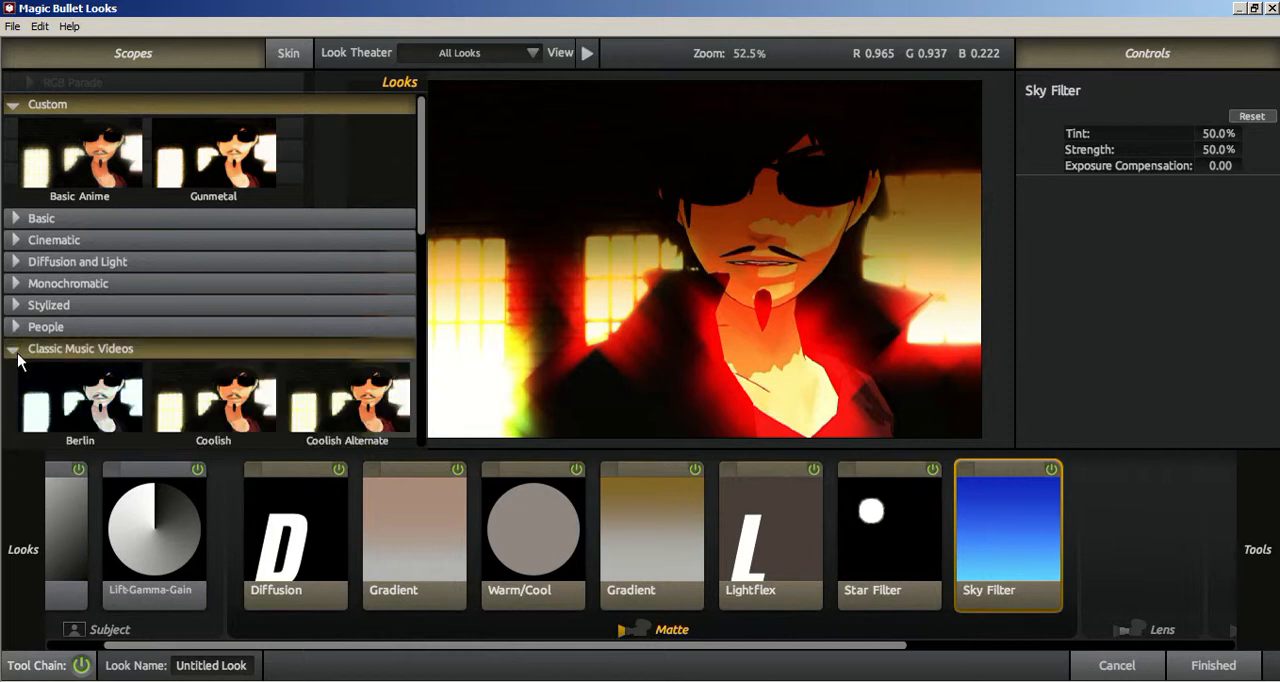
pyautogui.scroll(-3, 80, 368)
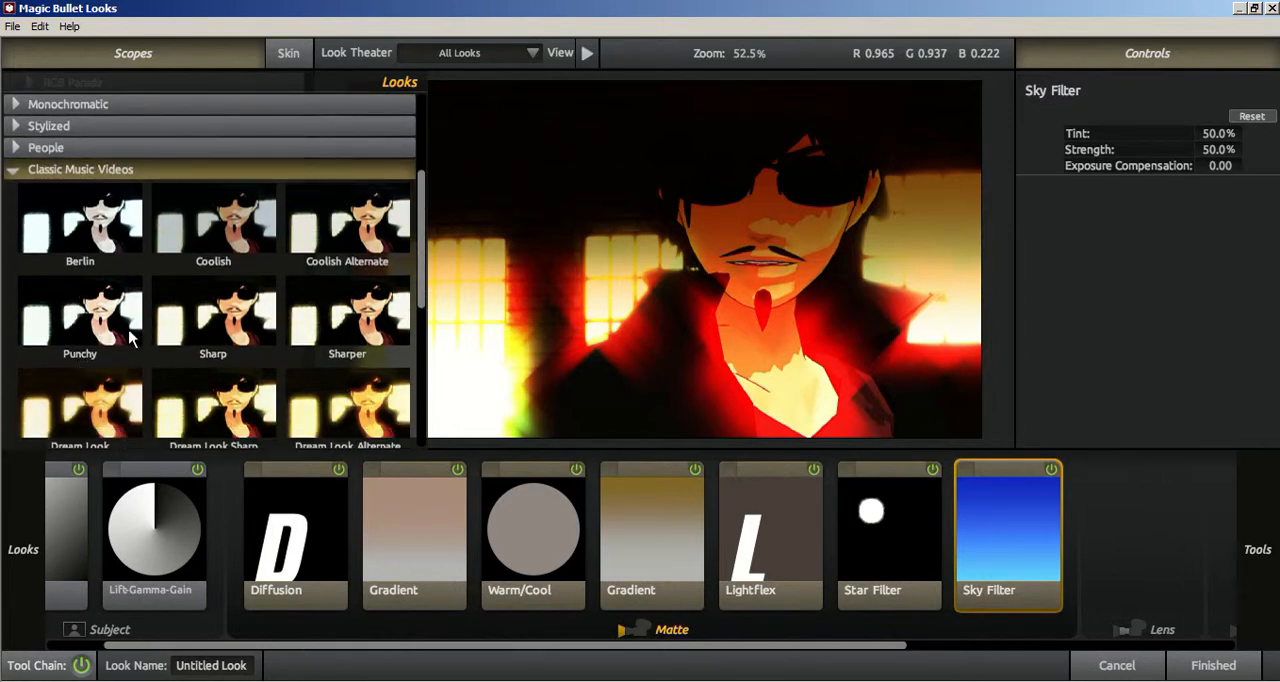
pyautogui.click(345, 225)
pyautogui.click(360, 323)
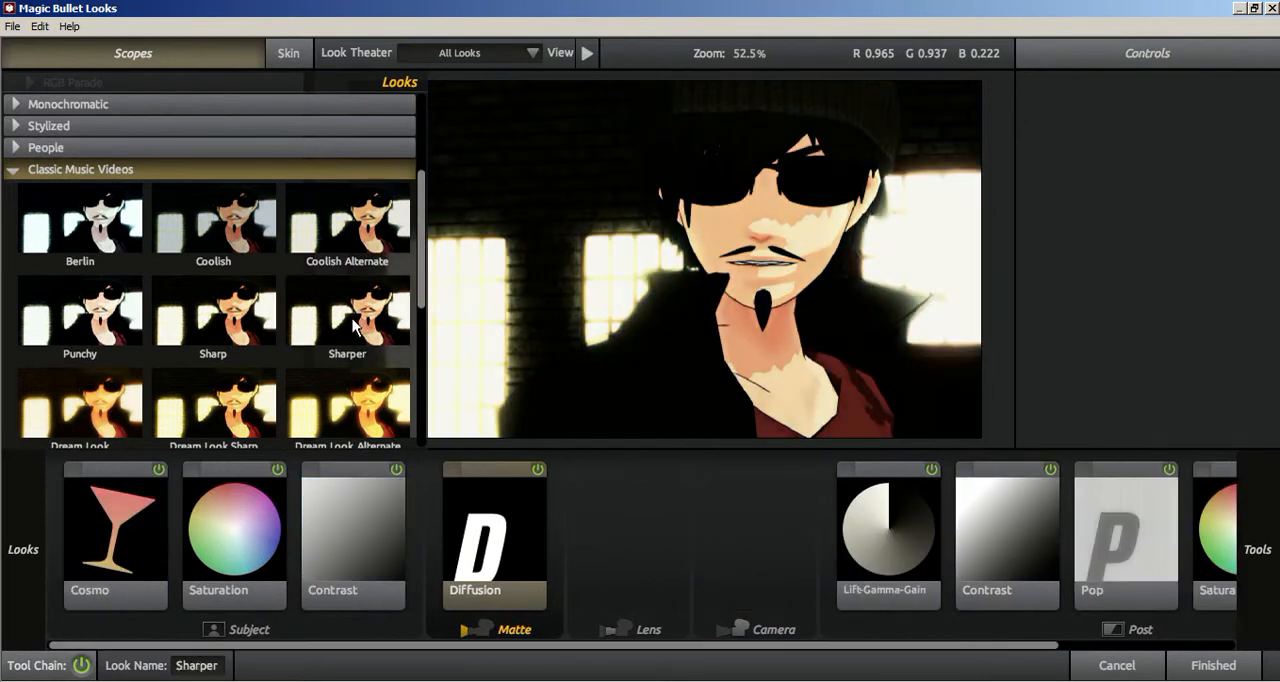
# Step: Try the Dream Look Sharp, Dream Look Alternate and Dream Look presets on the close-up
pyautogui.scroll(-1, 105, 325)
pyautogui.click(225, 325)
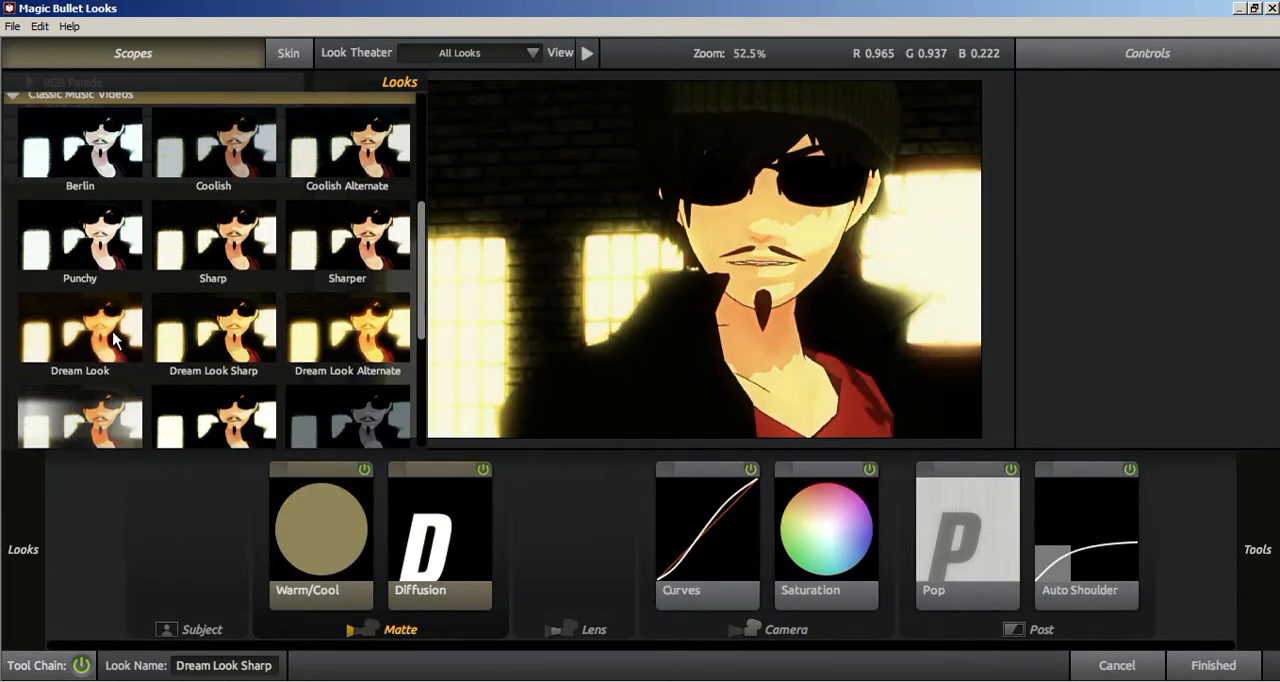
pyautogui.click(118, 340)
pyautogui.click(334, 335)
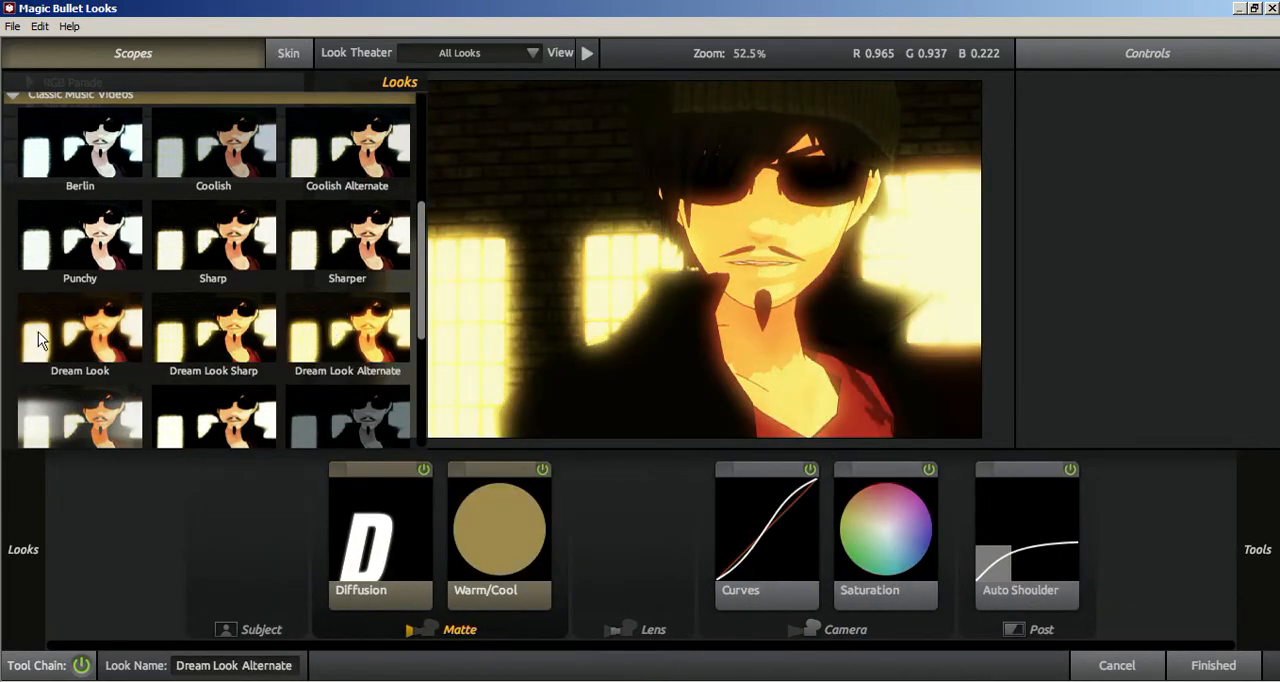
pyautogui.click(40, 338)
# Step: Apply the Classic Music Videos preset Blue Bleach, view its Crush tool settings and accept the look for Adjustment Layer 2
pyautogui.scroll(-1, 172, 374)
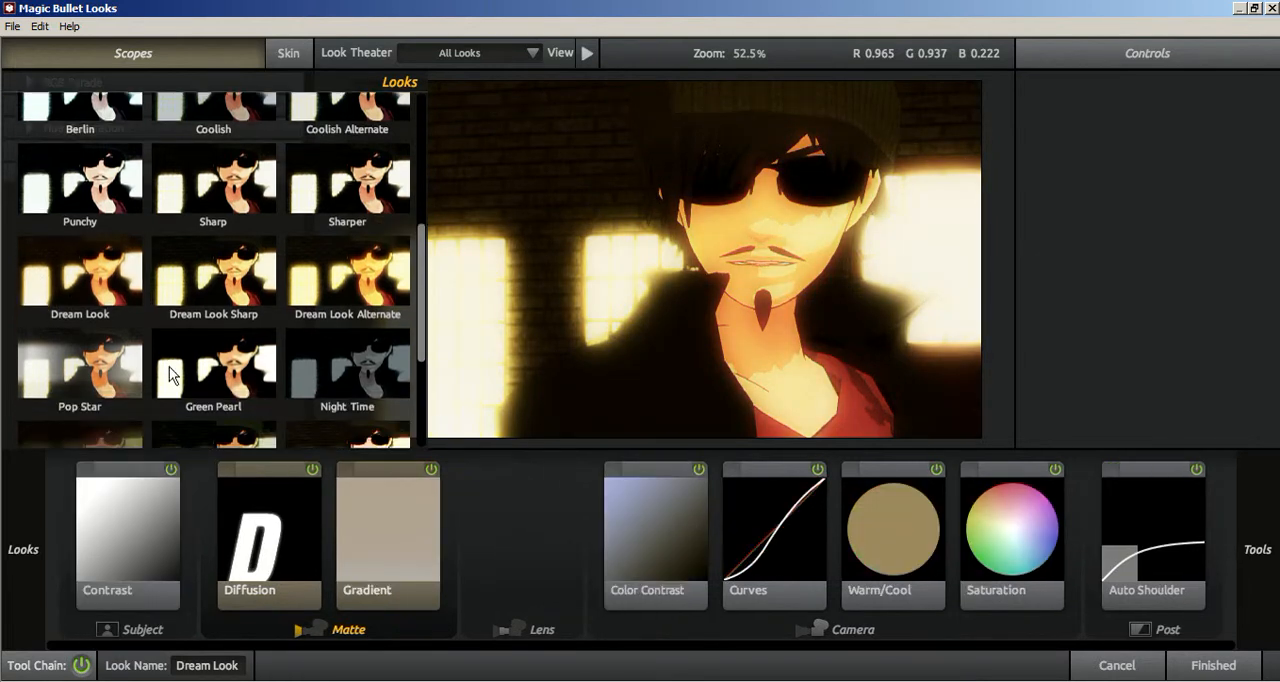
pyautogui.scroll(-3, 195, 392)
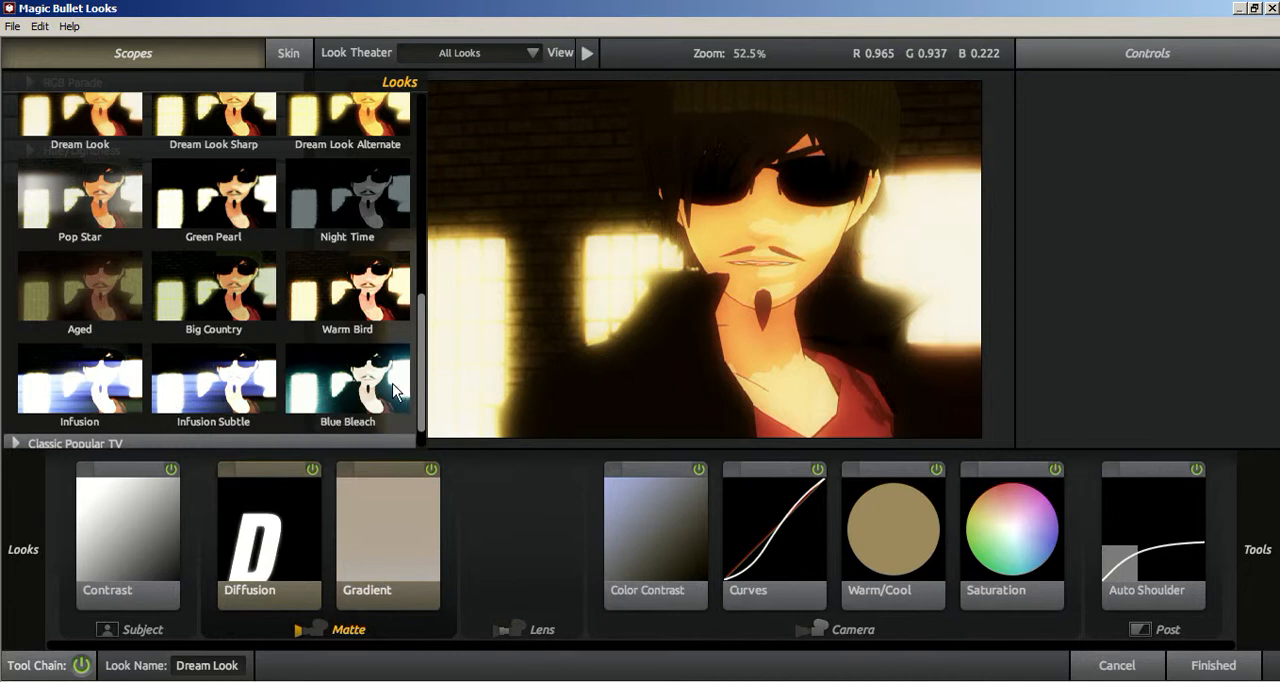
pyautogui.click(407, 410)
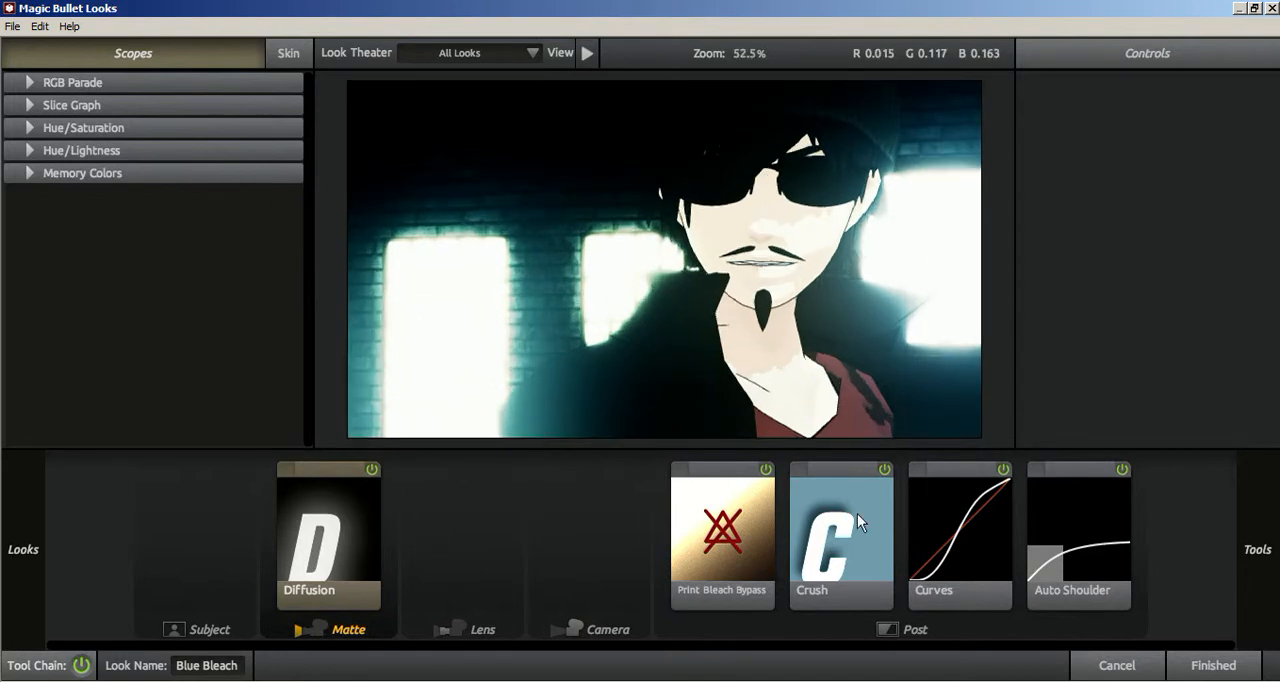
pyautogui.click(860, 523)
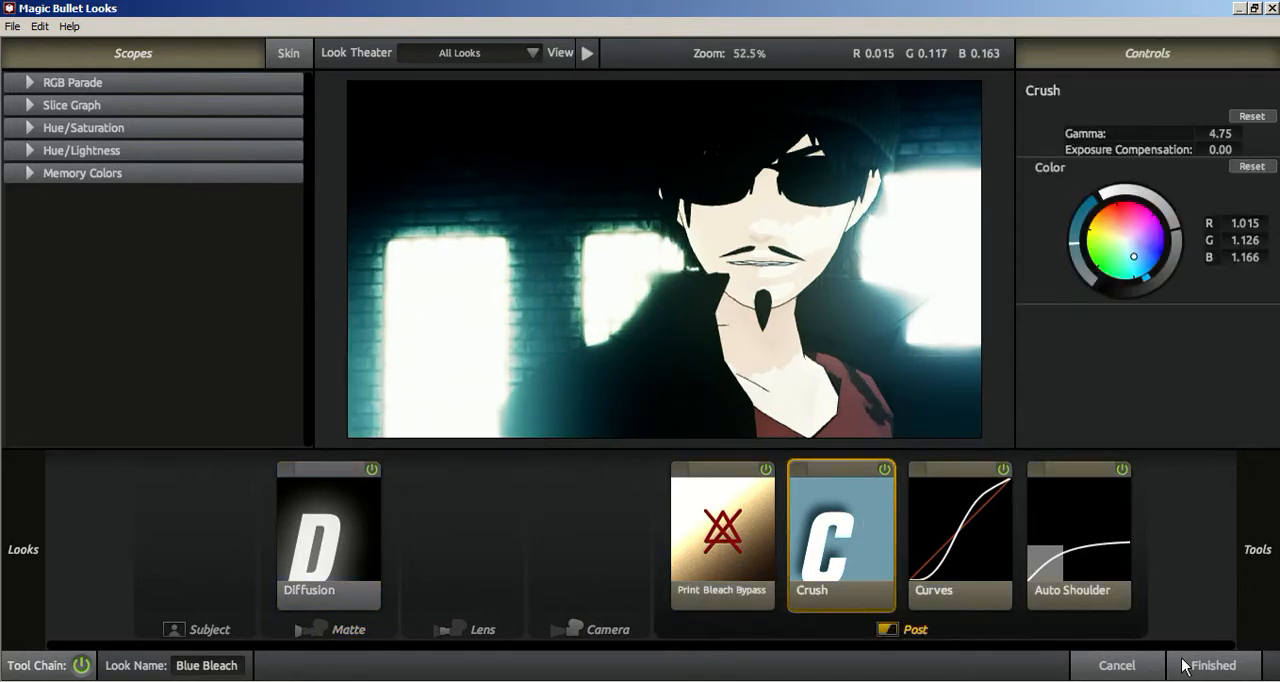
pyautogui.click(1186, 665)
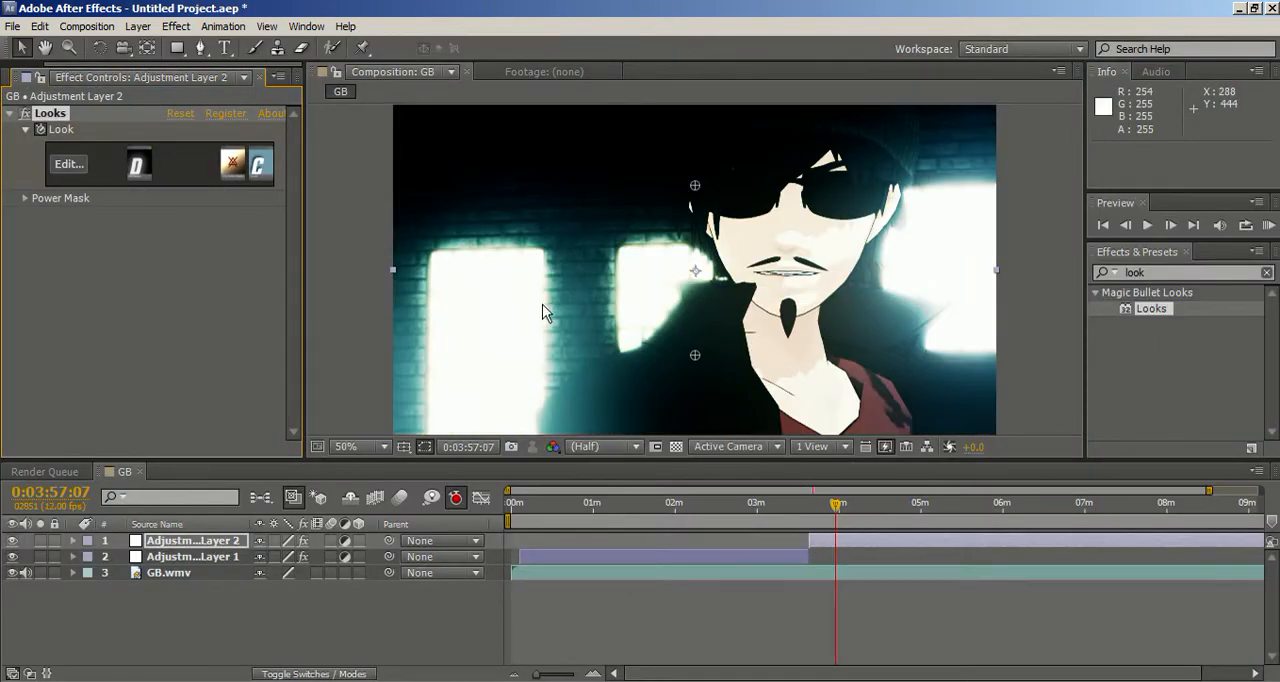
# Step: Preview the grade of Adjustment Layer 2 at several frames between 0:03:38:01 and 0:04:32:00
pyautogui.click(809, 503)
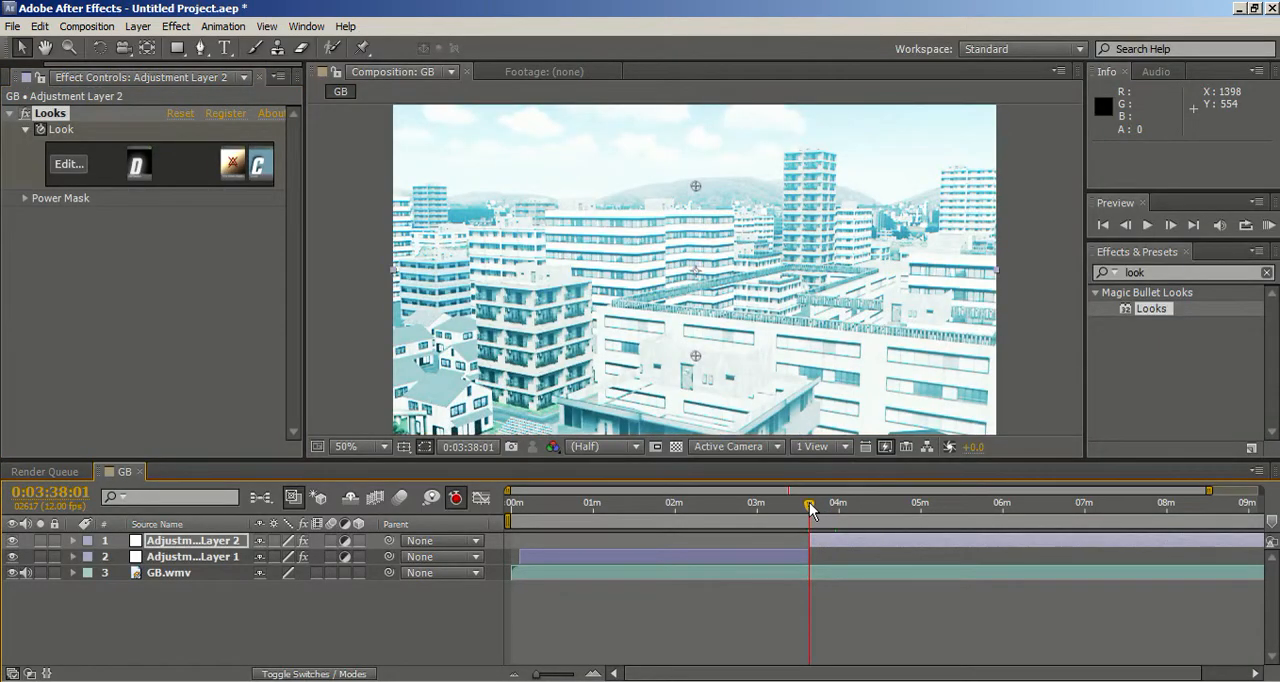
pyautogui.click(832, 505)
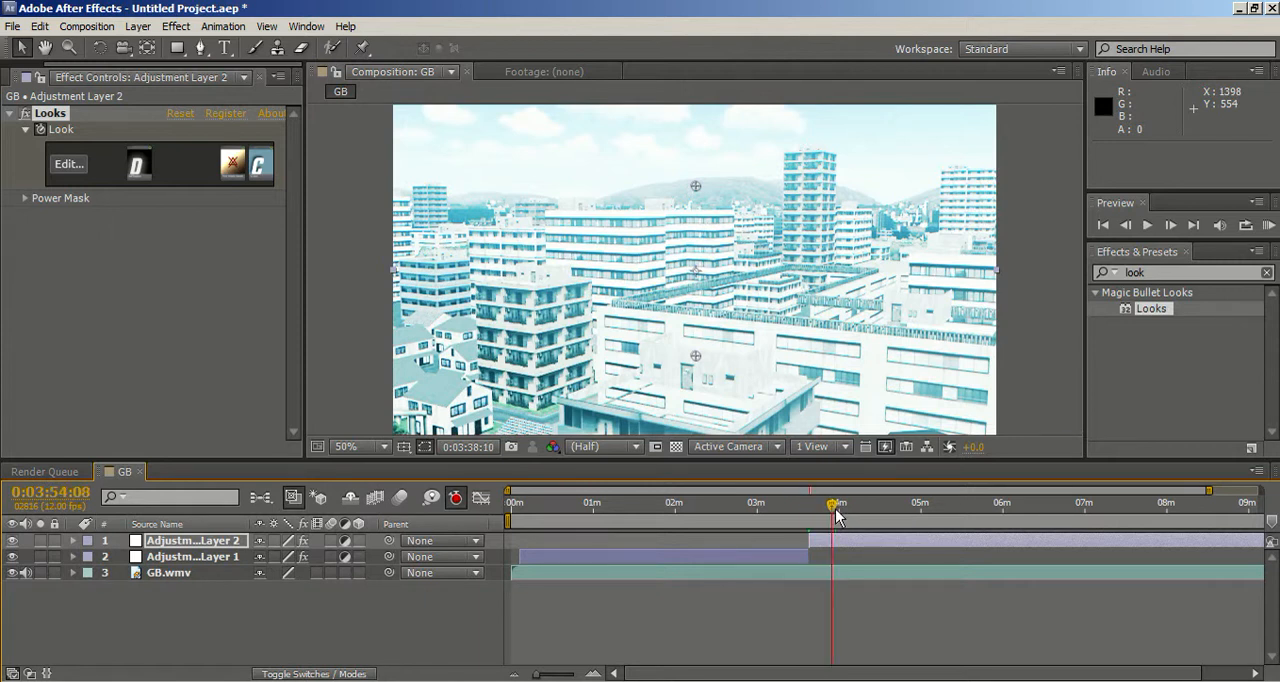
pyautogui.moveTo(843, 516); pyautogui.dragTo(855, 516)
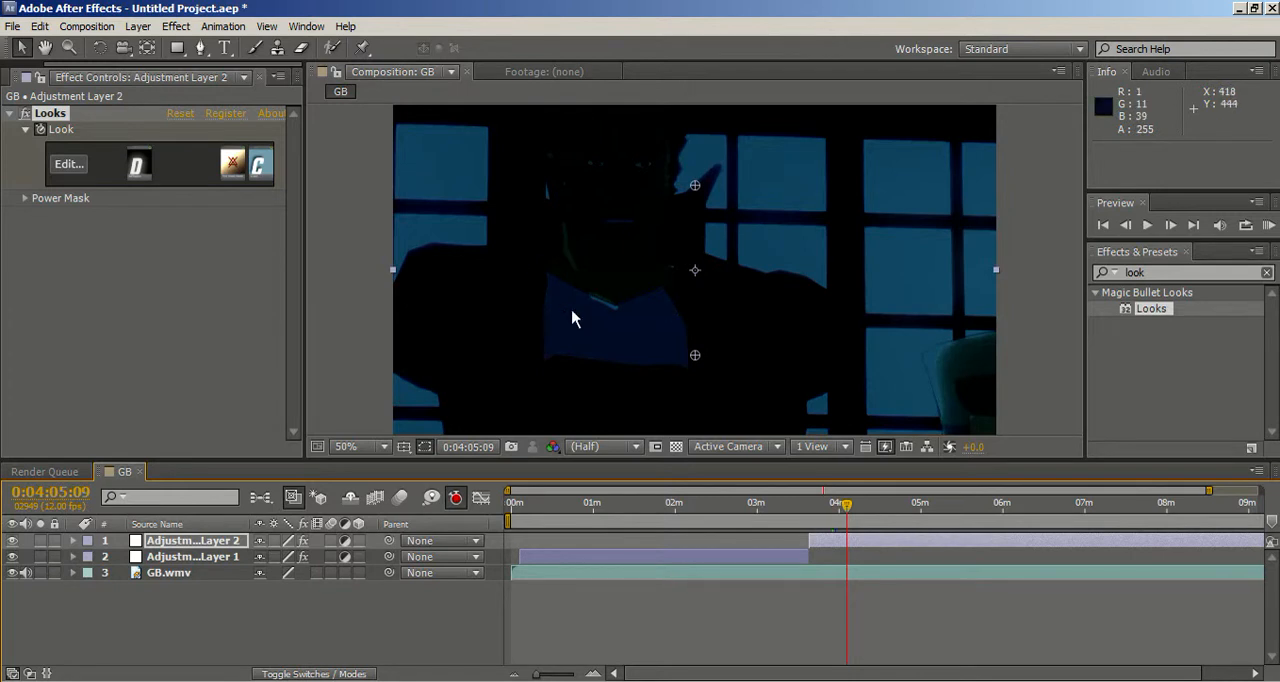
pyautogui.moveTo(838, 505); pyautogui.dragTo(851, 508)
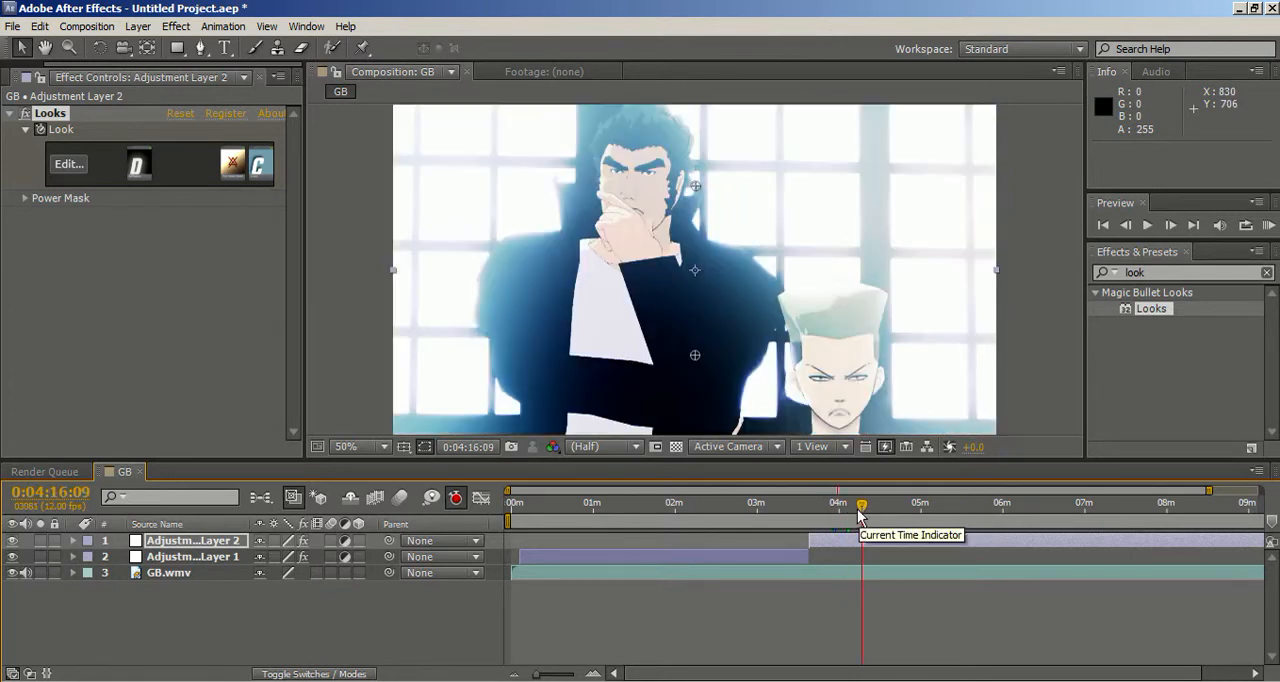
pyautogui.moveTo(858, 508); pyautogui.dragTo(876, 518)
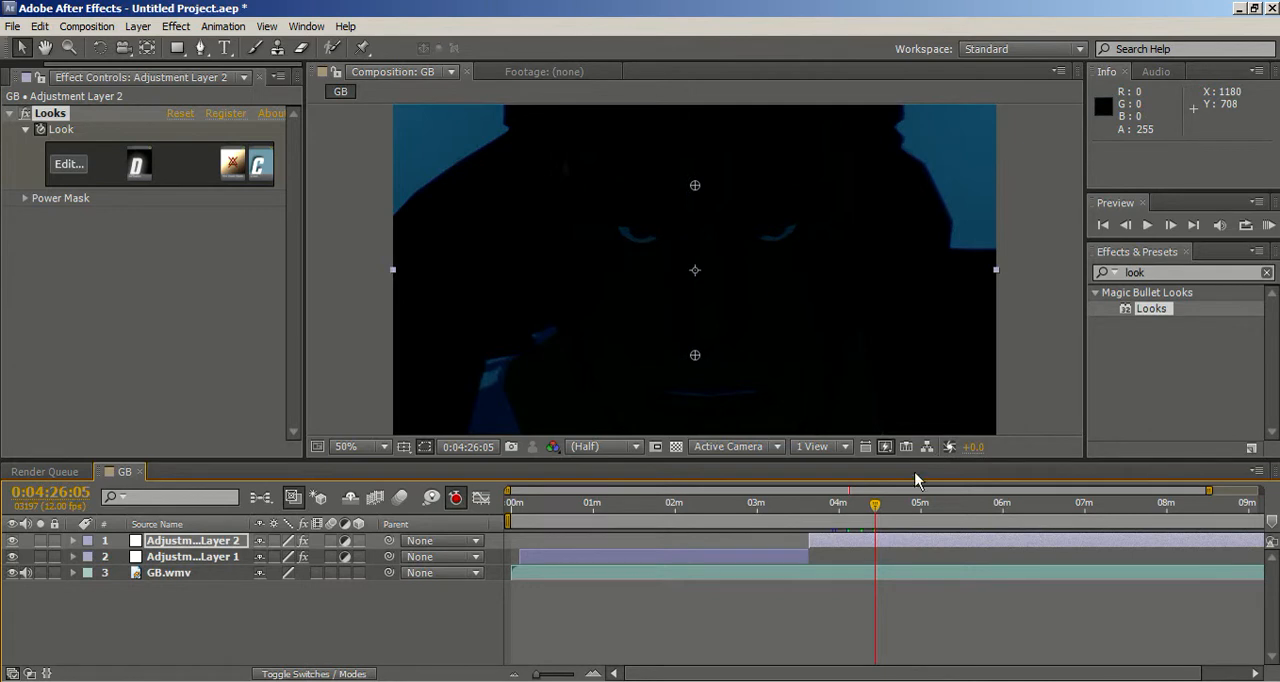
pyautogui.click(876, 516)
pyautogui.click(882, 512)
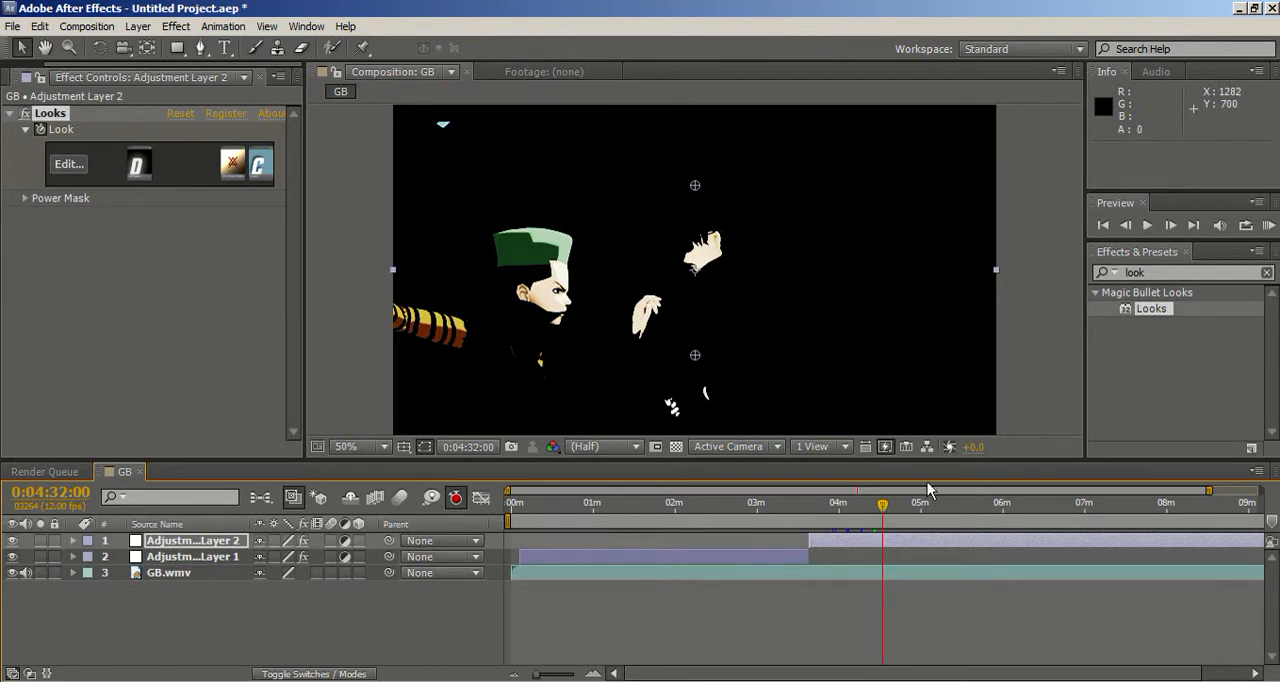
# Step: Reopen the Blue Bleach look of Adjustment Layer 2, set Print Bleach Bypass Silver Retention to 75% and accept the look
pyautogui.click(80, 170)
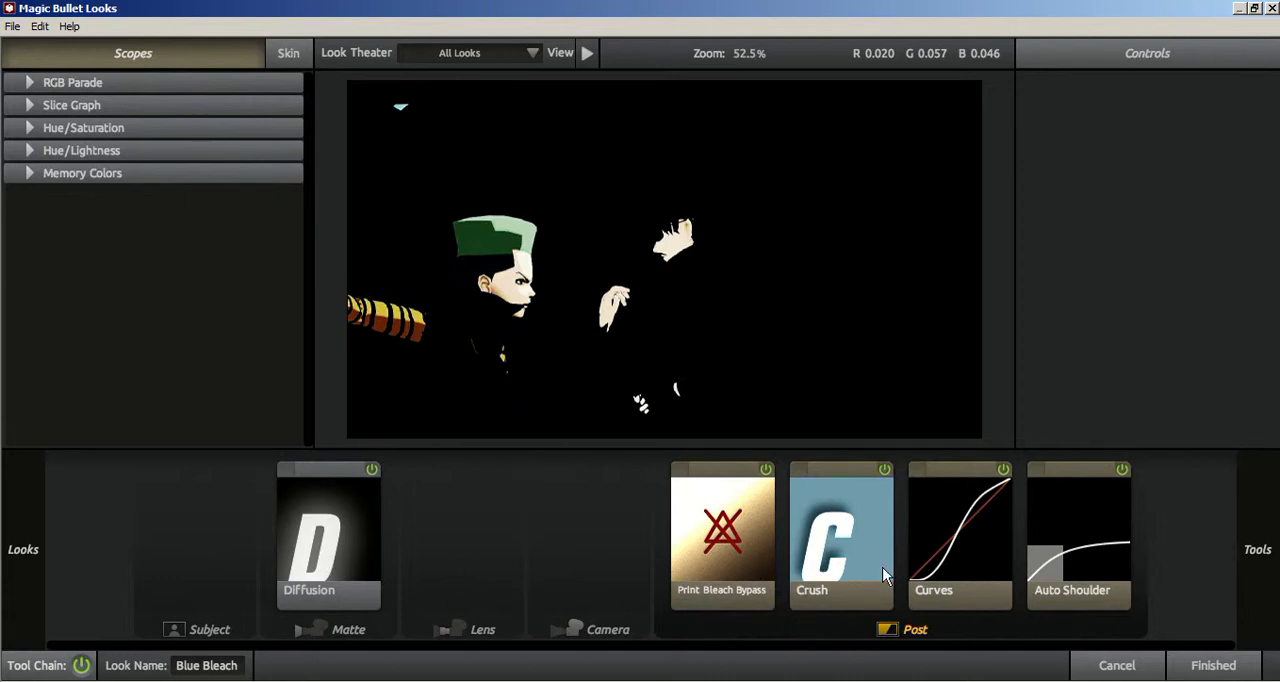
pyautogui.click(752, 540)
pyautogui.moveTo(1207, 135); pyautogui.dragTo(1185, 133)
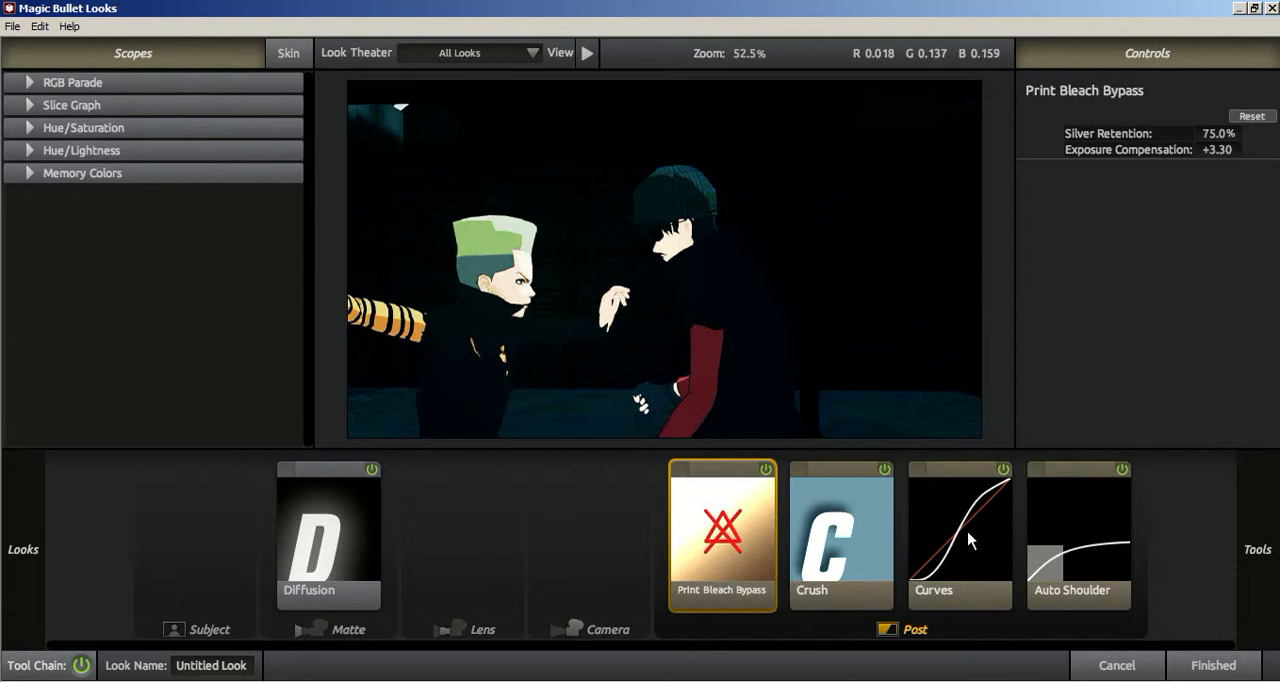
pyautogui.click(1207, 665)
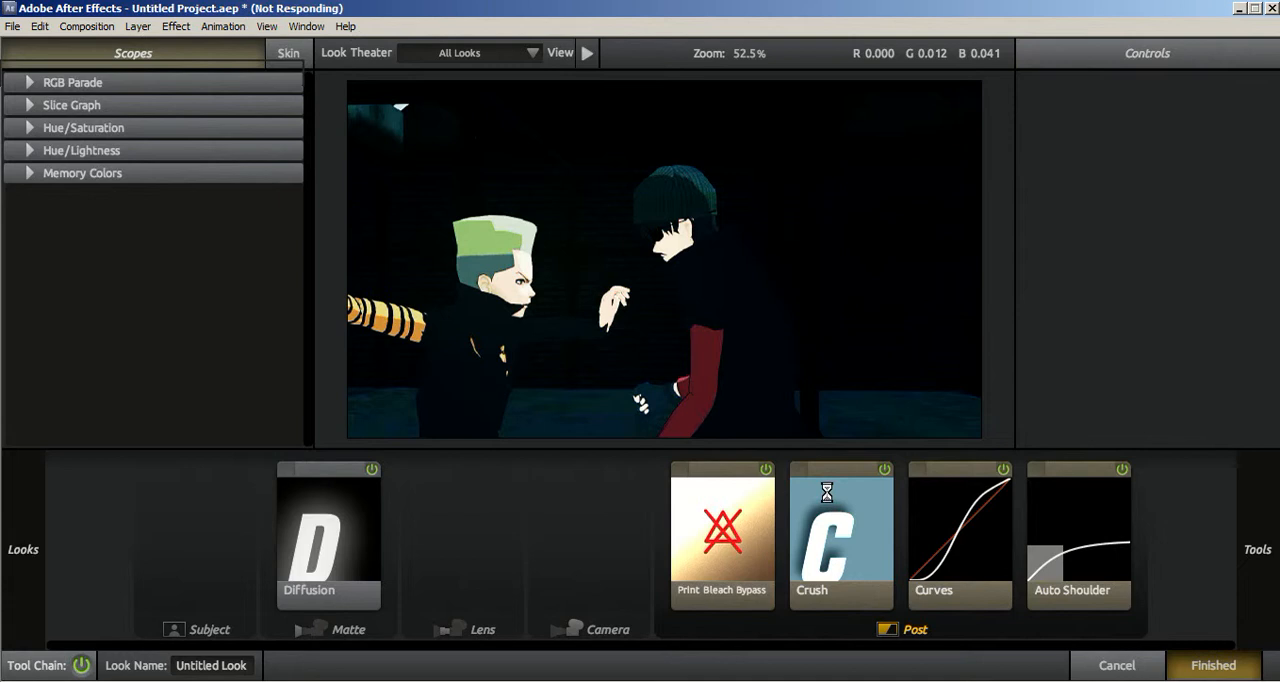
# Step: Preview the grade of Adjustment Layer 2 at several frames between 0:04:58:11 and 0:05:47:02
pyautogui.click(918, 505)
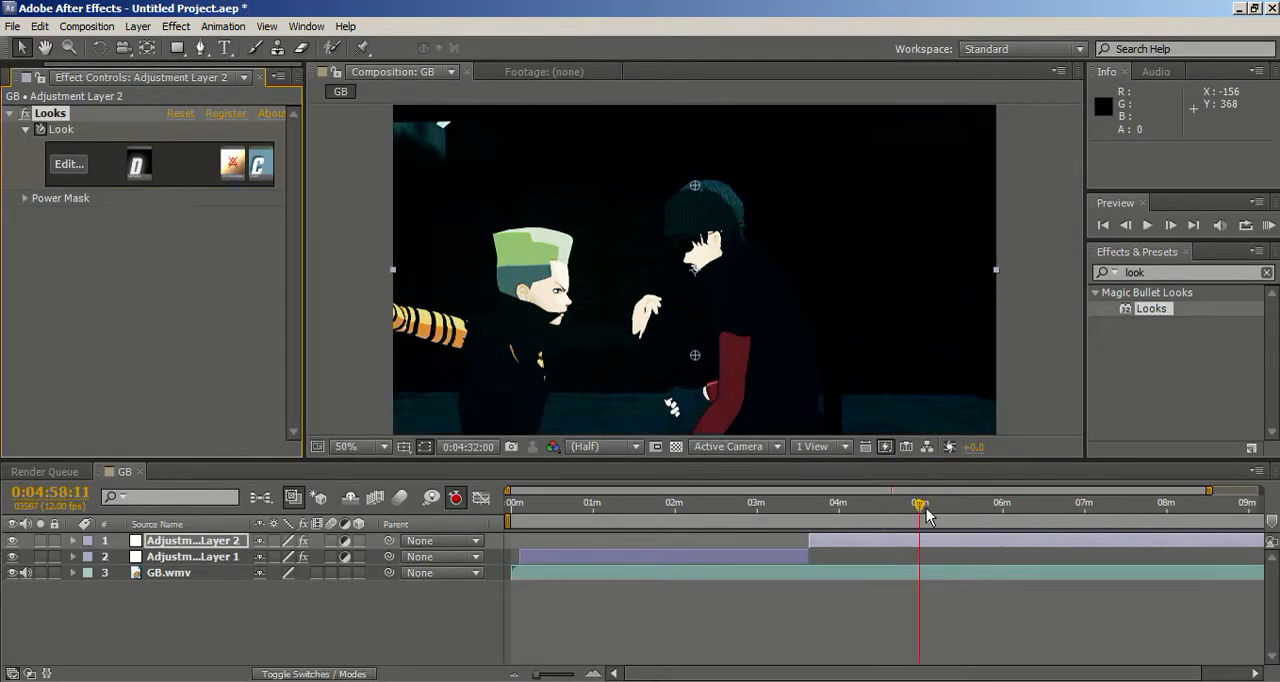
pyautogui.click(957, 506)
pyautogui.moveTo(958, 506); pyautogui.dragTo(985, 505)
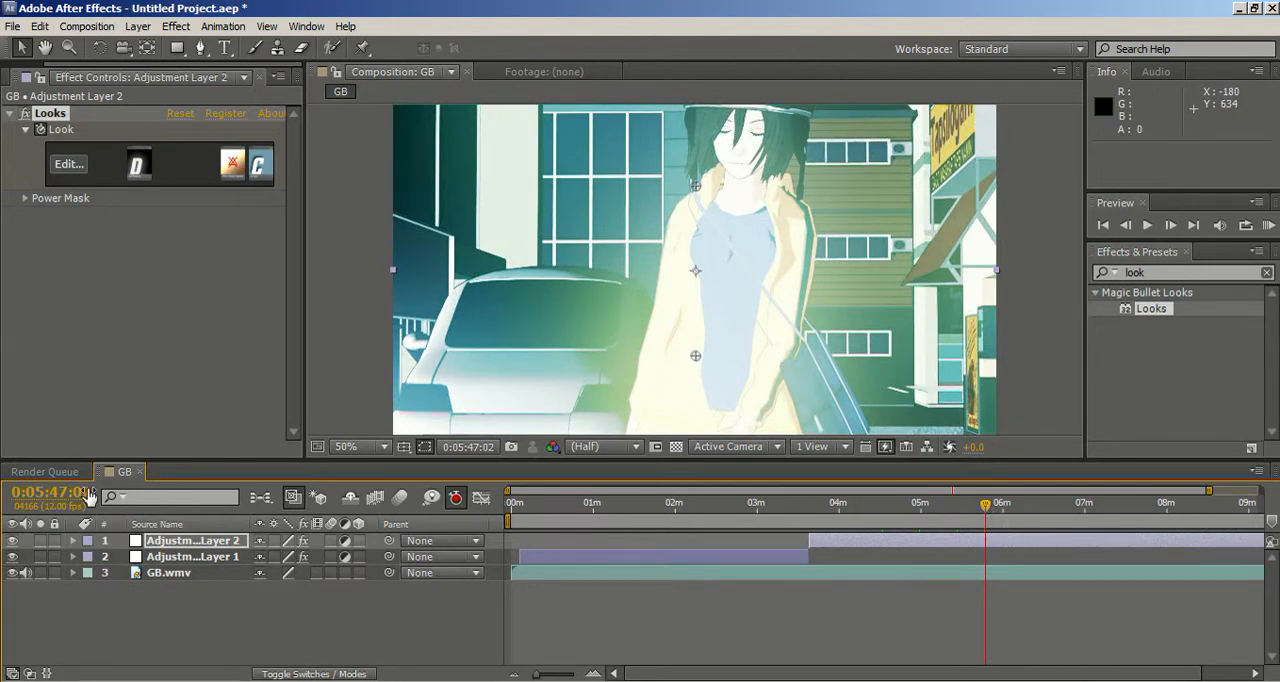
# Step: Reopen the look of Adjustment Layer 2 and try the Classic Music Videos preset Night Time on the street shot
pyautogui.click(69, 170)
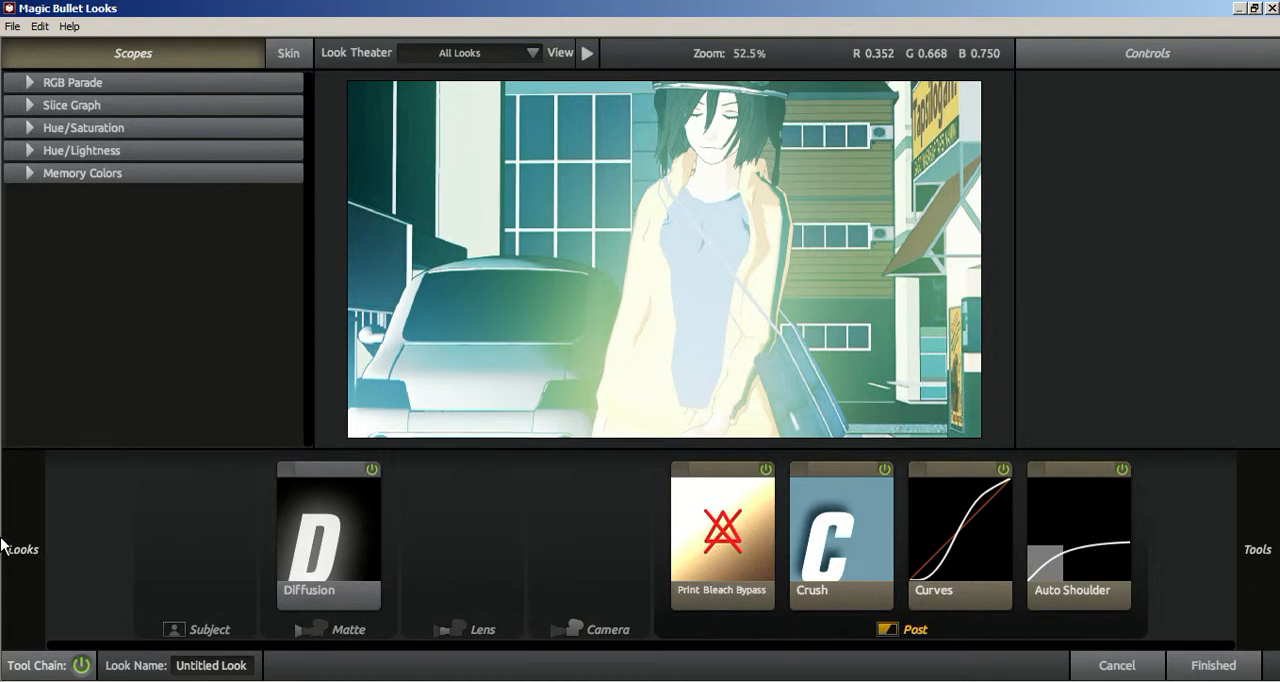
pyautogui.moveTo(2, 545)
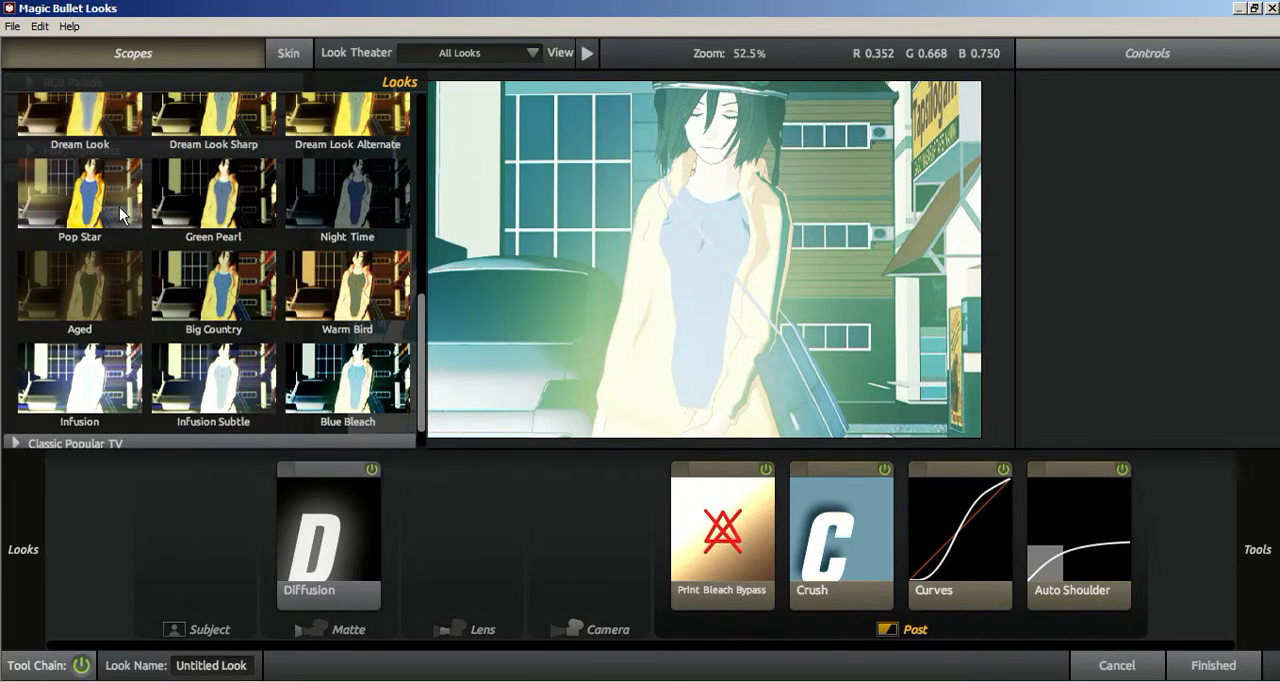
pyautogui.scroll(1, 160, 245)
pyautogui.scroll(4, 370, 250)
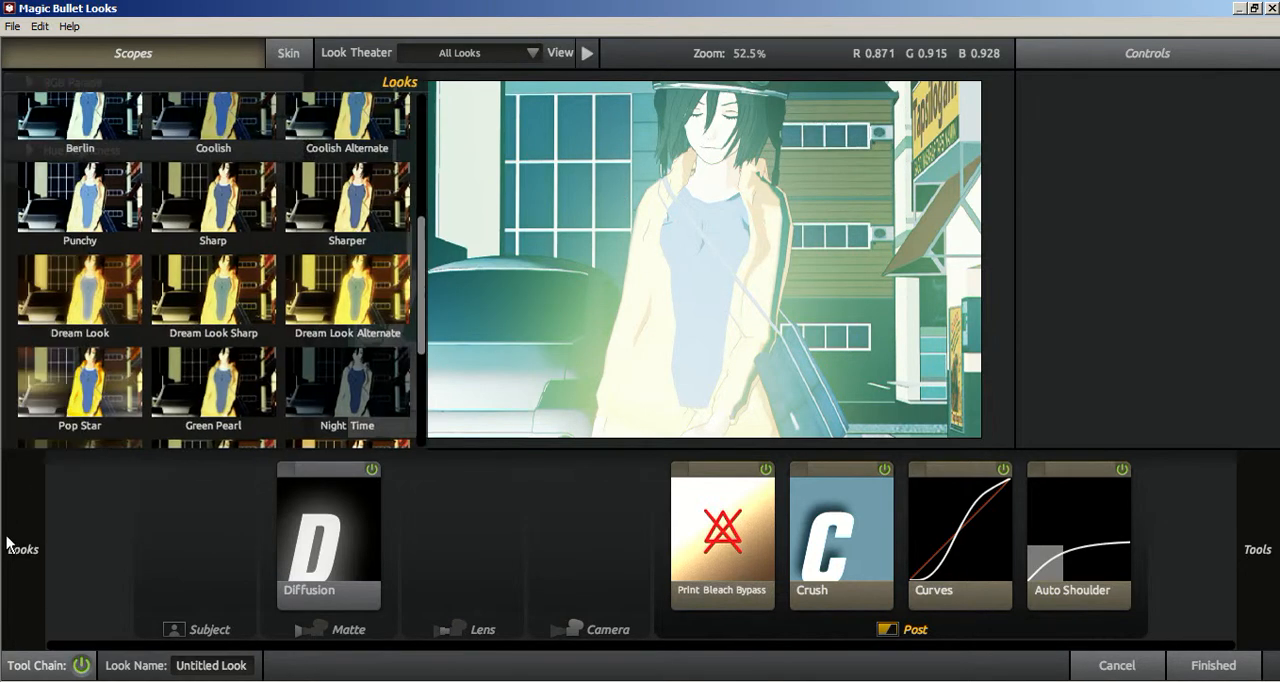
pyautogui.click(366, 378)
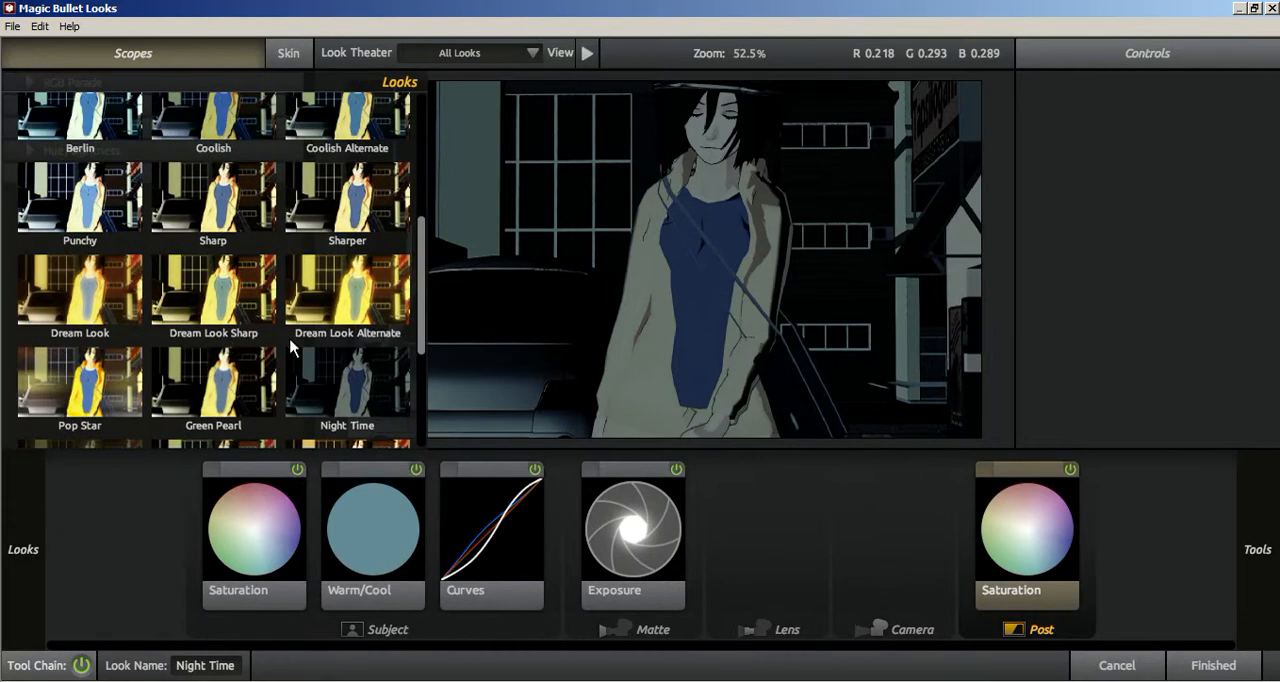
pyautogui.scroll(2, 418, 308)
pyautogui.scroll(-3, 418, 308)
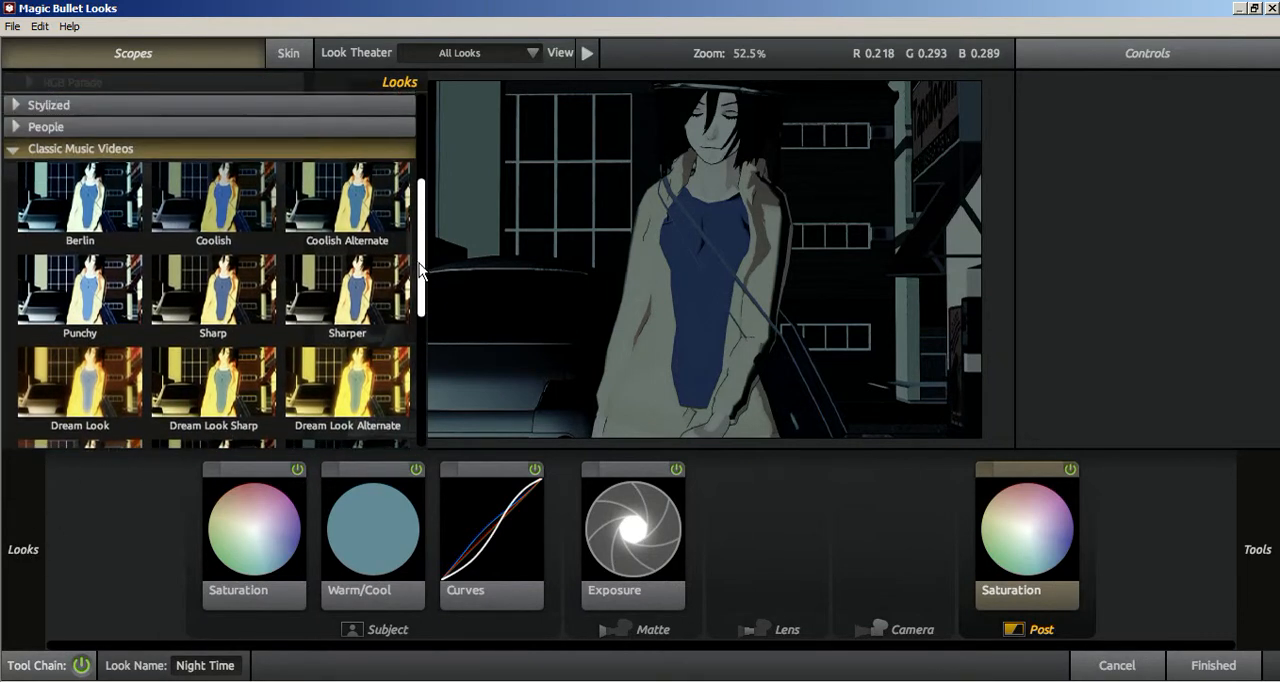
pyautogui.scroll(-1, 405, 318)
pyautogui.click(375, 310)
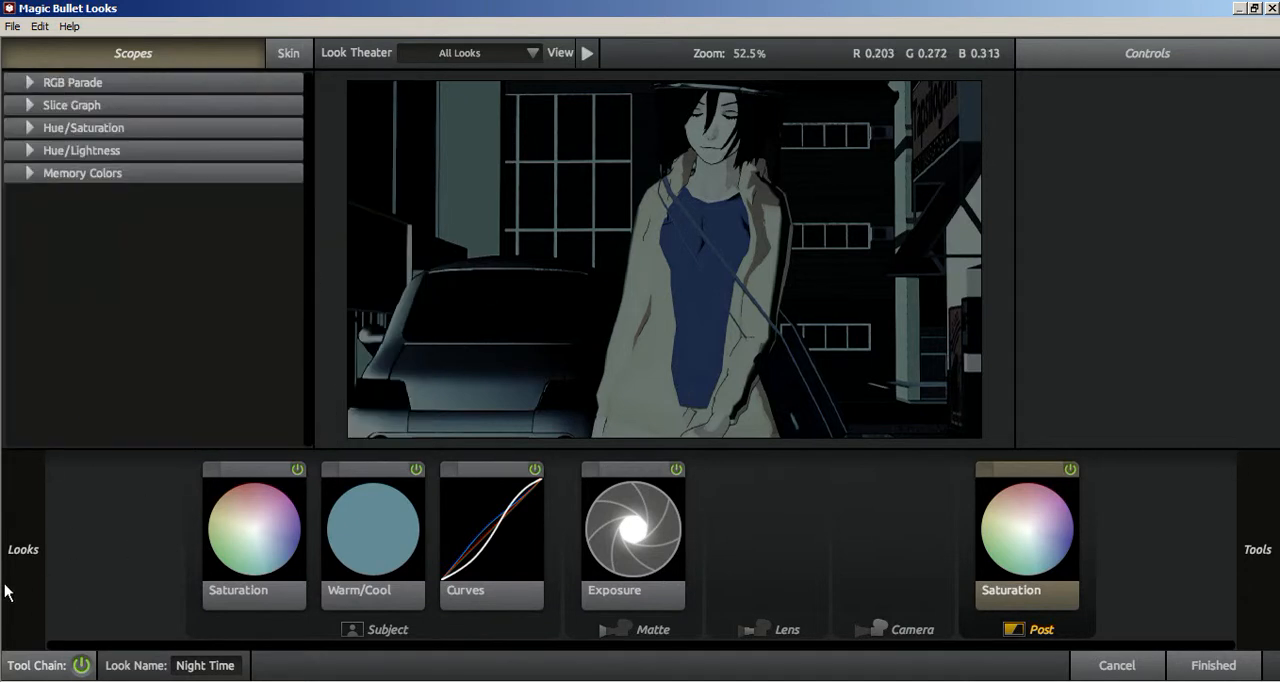
# Step: Try the Classic Popular TV preset New Noir and the Classic Music Videos preset Dream Look on the street shot
pyautogui.moveTo(5, 592)
pyautogui.moveTo(26, 565)
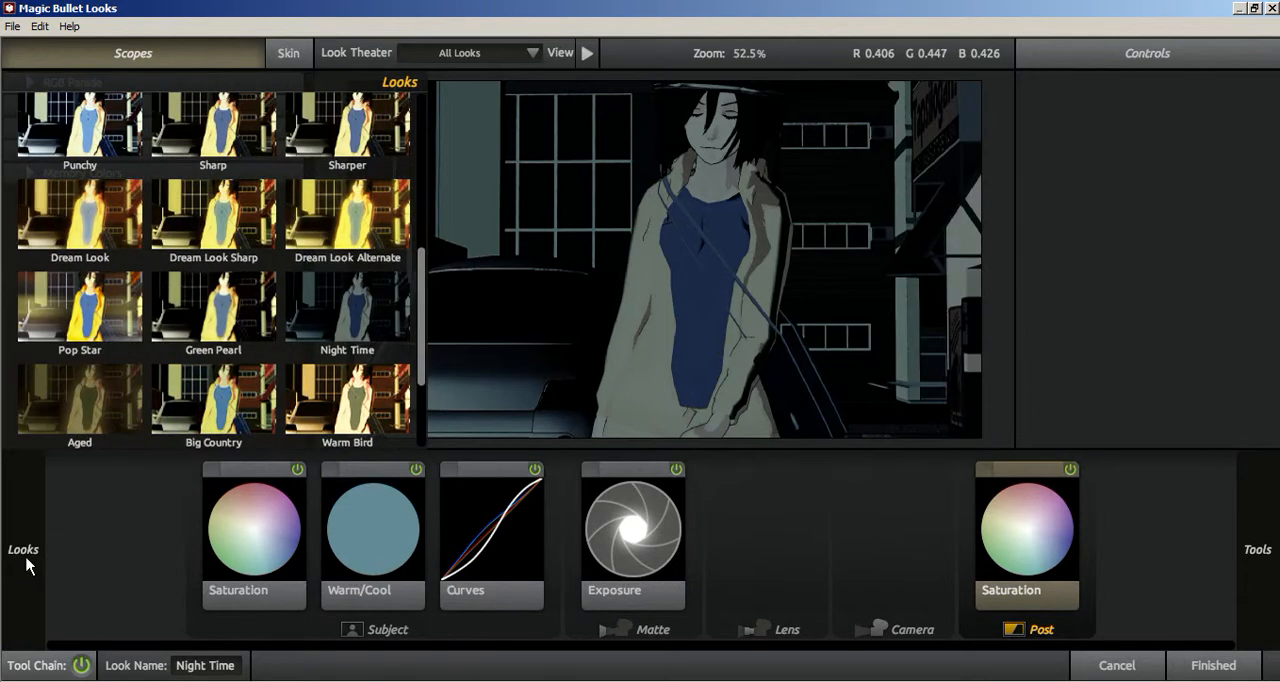
pyautogui.scroll(-1, 204, 229)
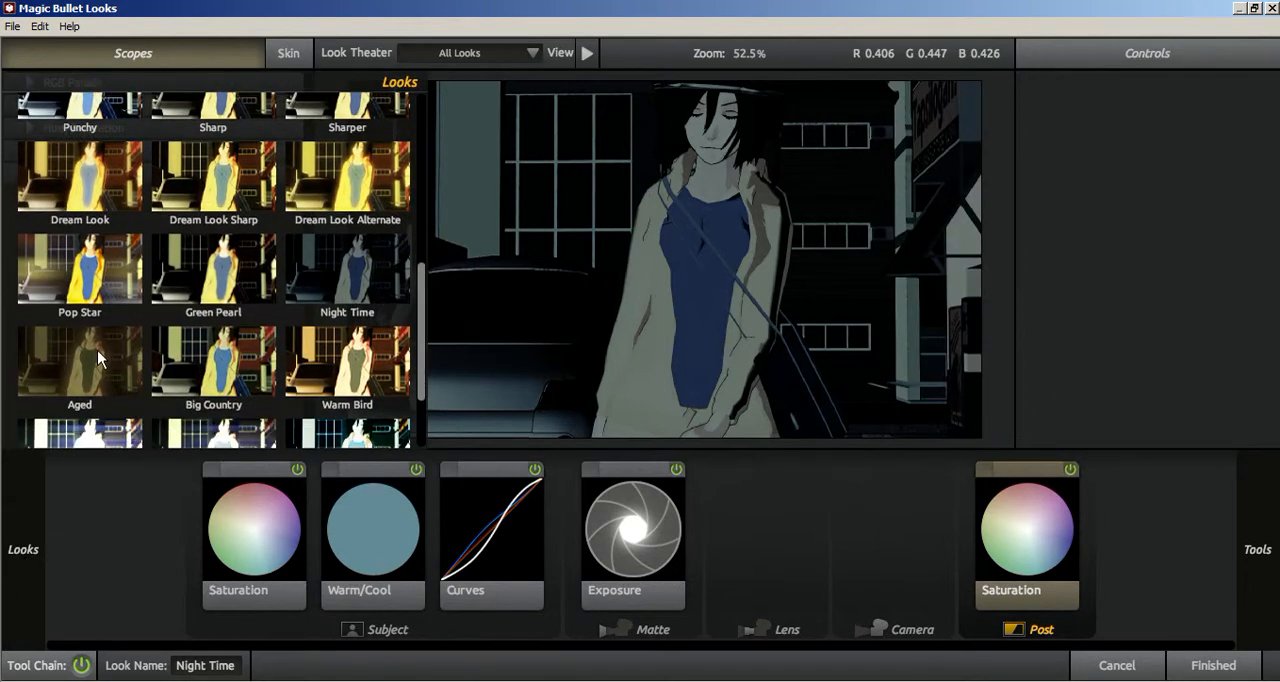
pyautogui.scroll(-3, 97, 357)
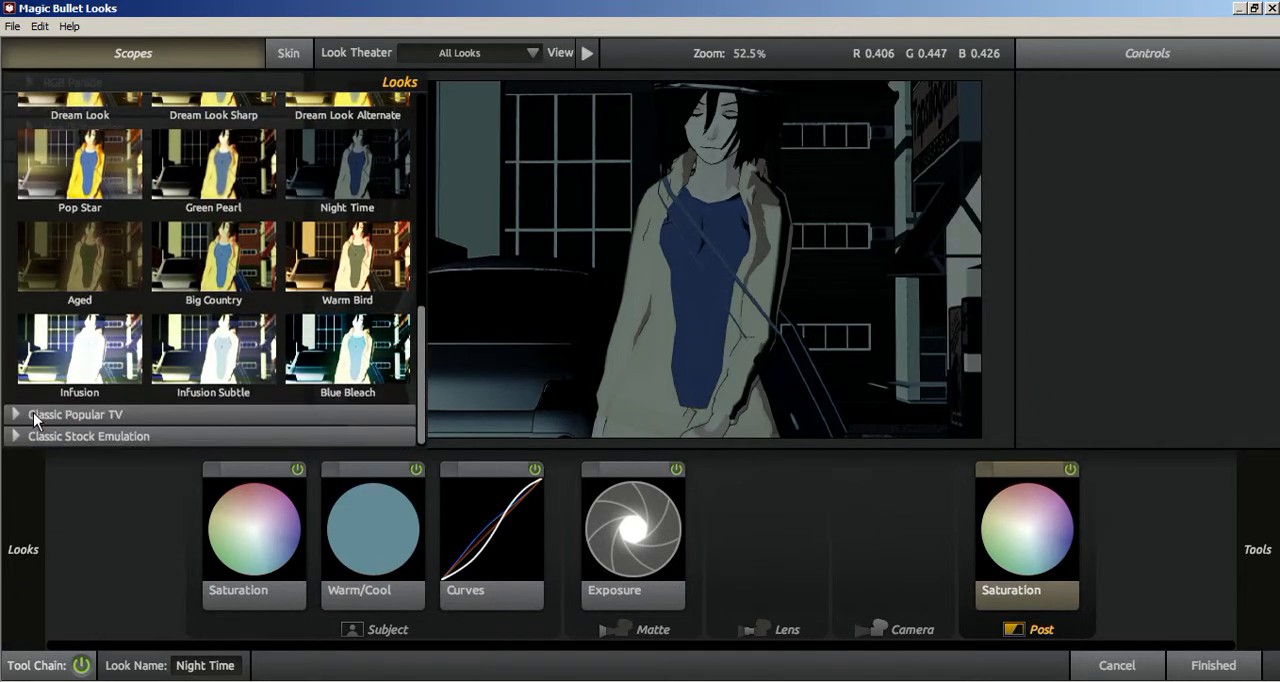
pyautogui.click(33, 418)
pyautogui.scroll(-4, 254, 361)
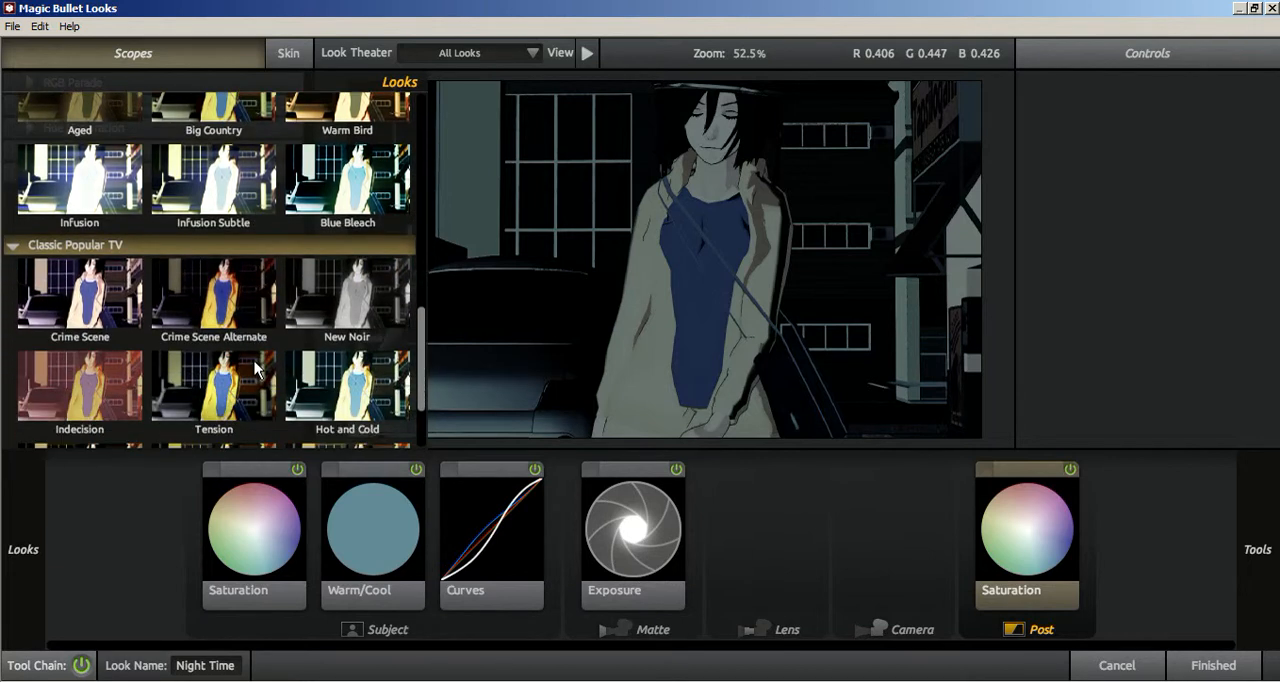
pyautogui.click(336, 342)
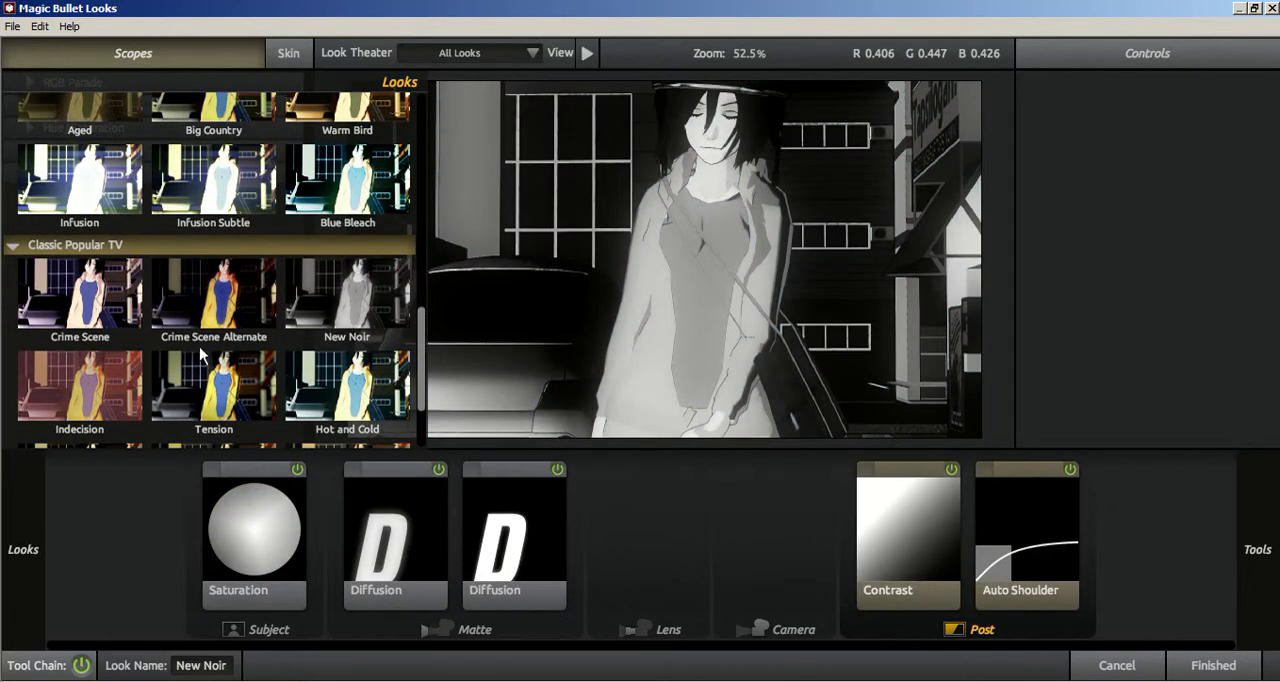
pyautogui.scroll(-4, 205, 360)
pyautogui.scroll(10, 205, 358)
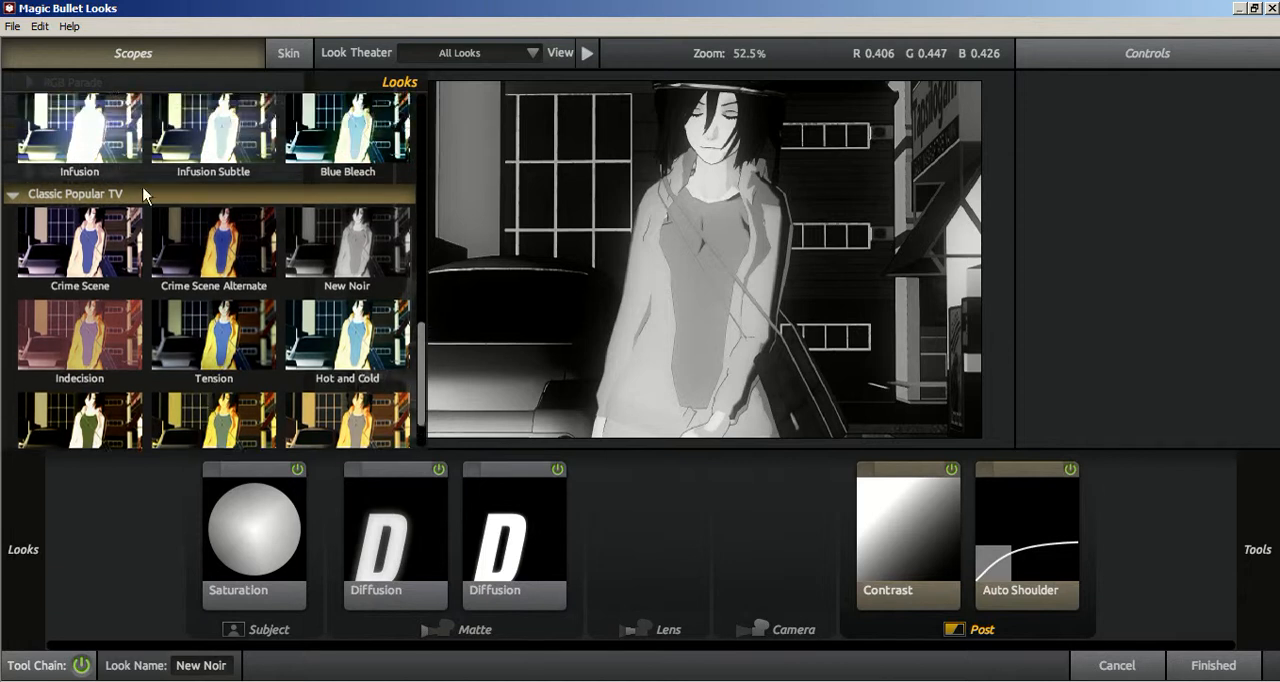
pyautogui.scroll(3, 128, 195)
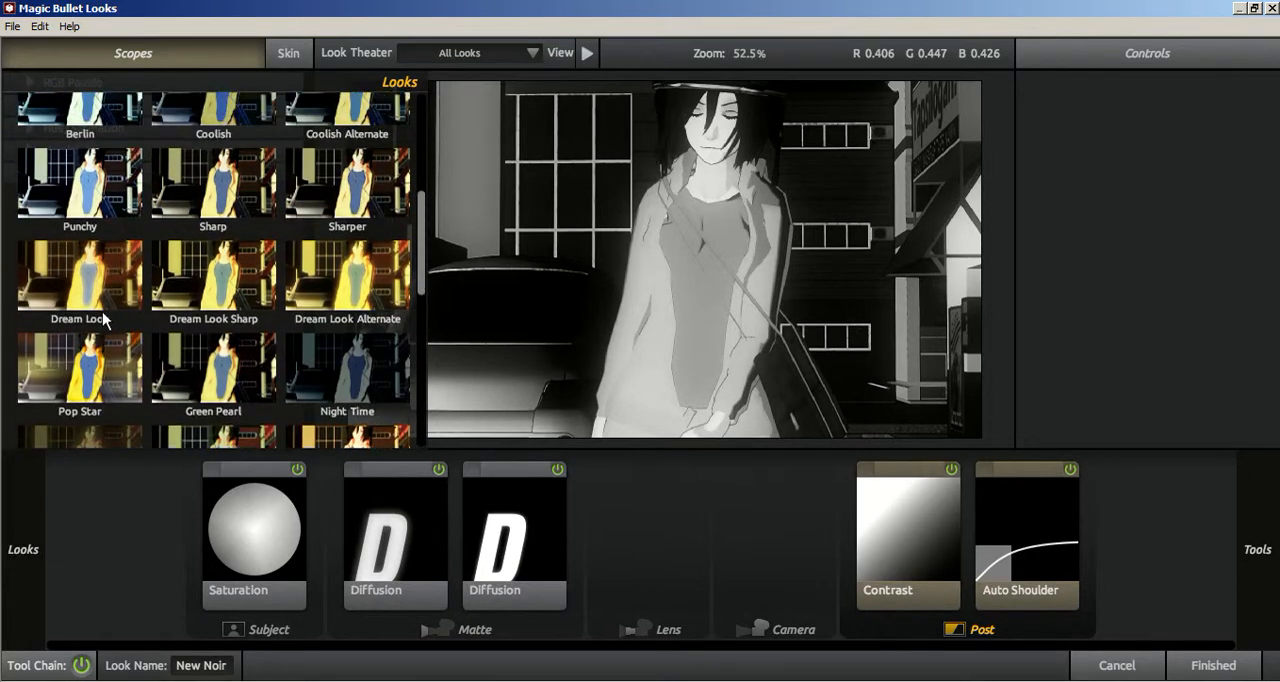
pyautogui.click(103, 318)
# Step: Apply the Stylized preset Days of Night and accept the look for Adjustment Layer 2
pyautogui.scroll(1, 165, 278)
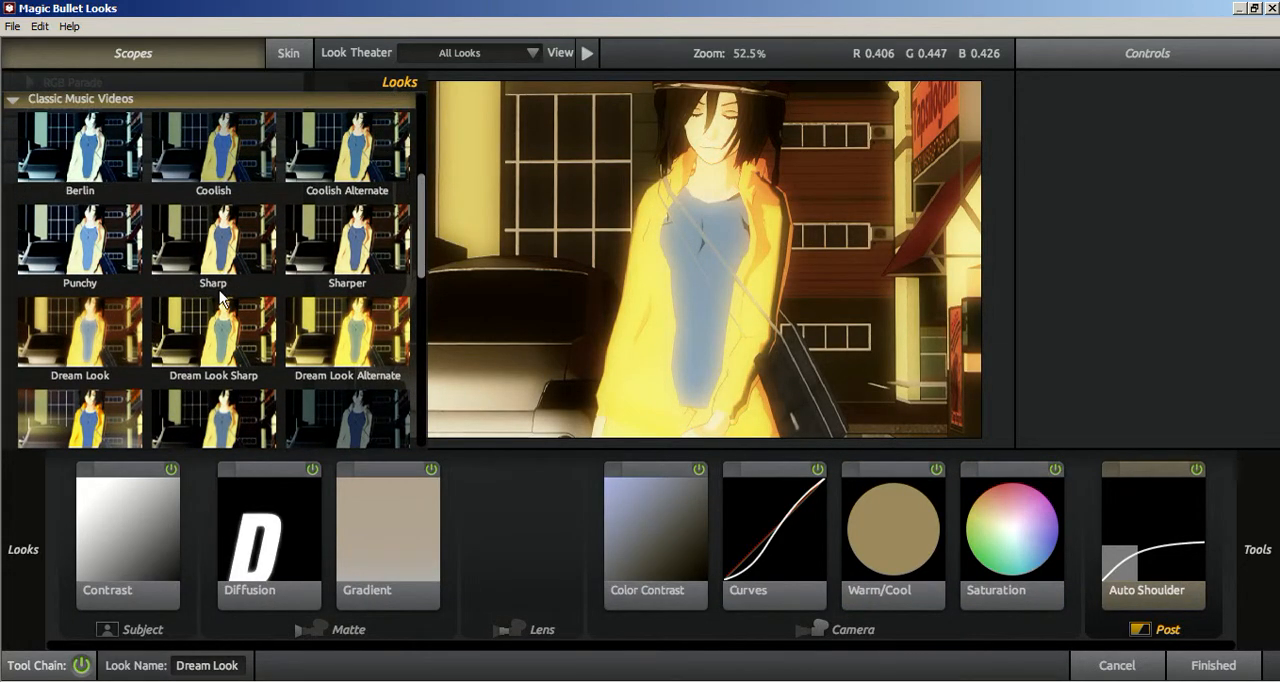
pyautogui.scroll(2, 222, 292)
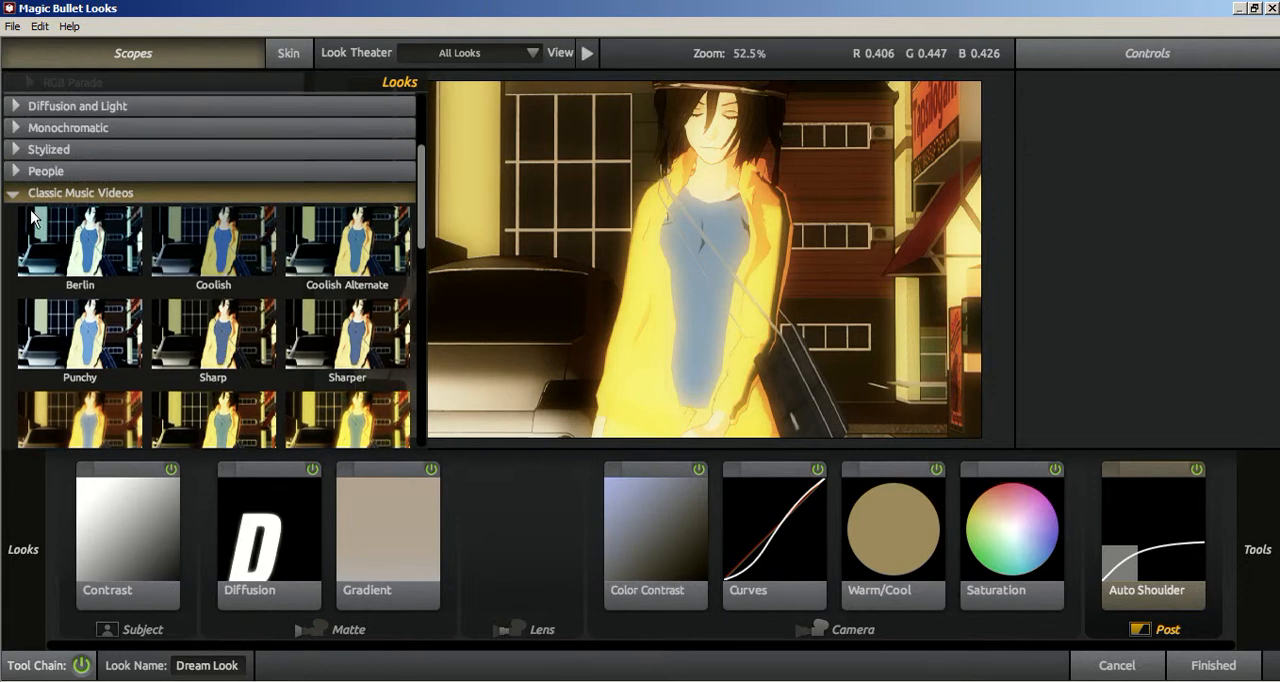
pyautogui.click(24, 150)
pyautogui.click(363, 305)
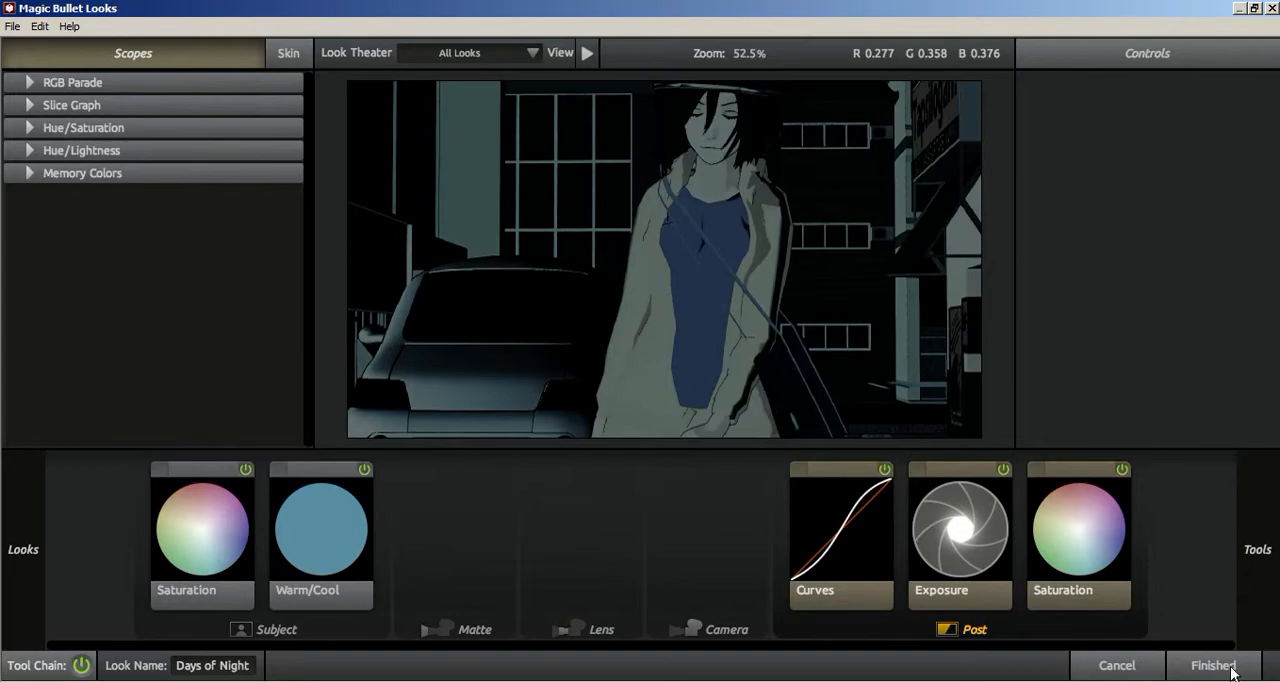
pyautogui.click(1214, 665)
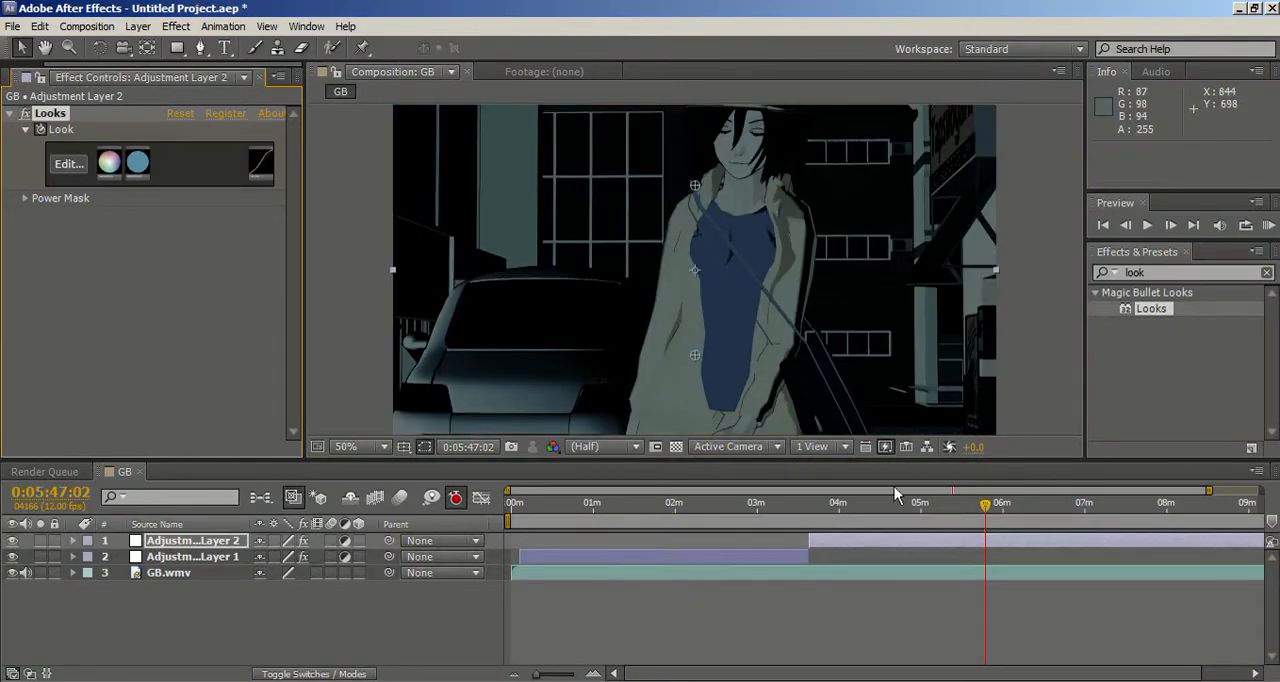
# Step: Check the Days of Night grade on the helmet close-up at 0:05:50:00
pyautogui.moveTo(990, 512); pyautogui.dragTo(994, 507)
pyautogui.press('/')
pyautogui.scroll(-1, 890, 403)
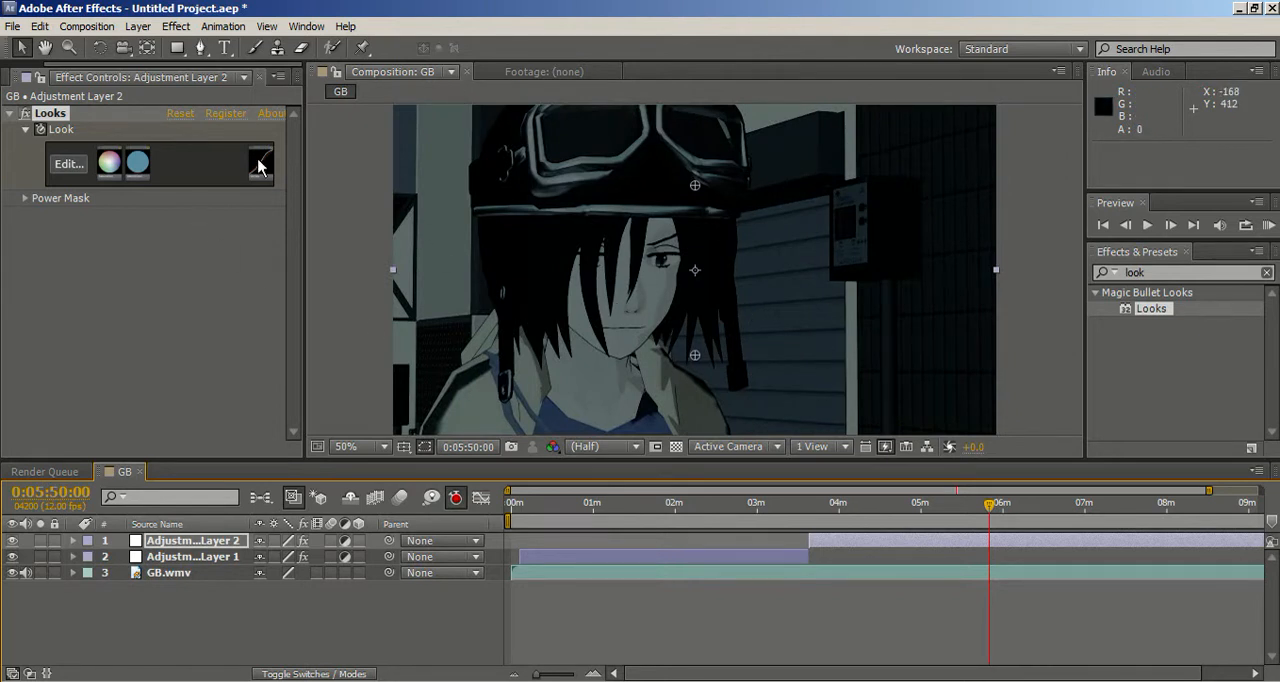
# Step: Reopen the look of Adjustment Layer 2 and examine the tools available for the Subject stage
pyautogui.click(72, 170)
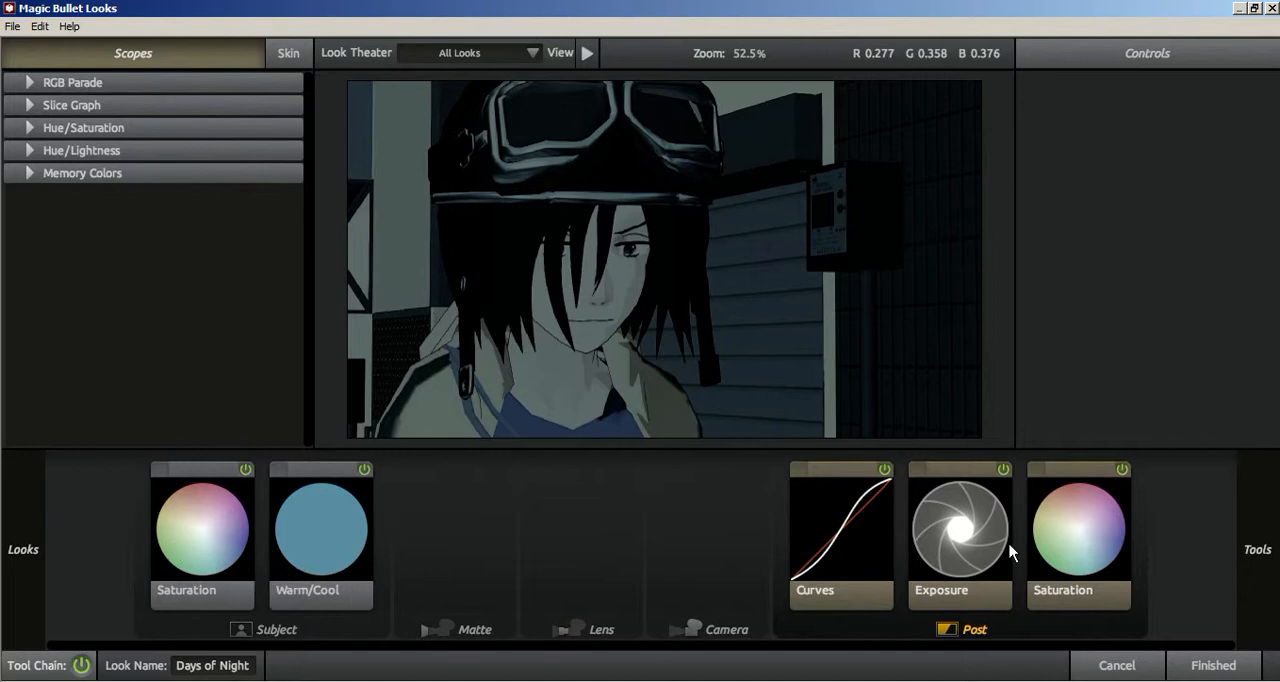
pyautogui.click(252, 634)
pyautogui.moveTo(1262, 560)
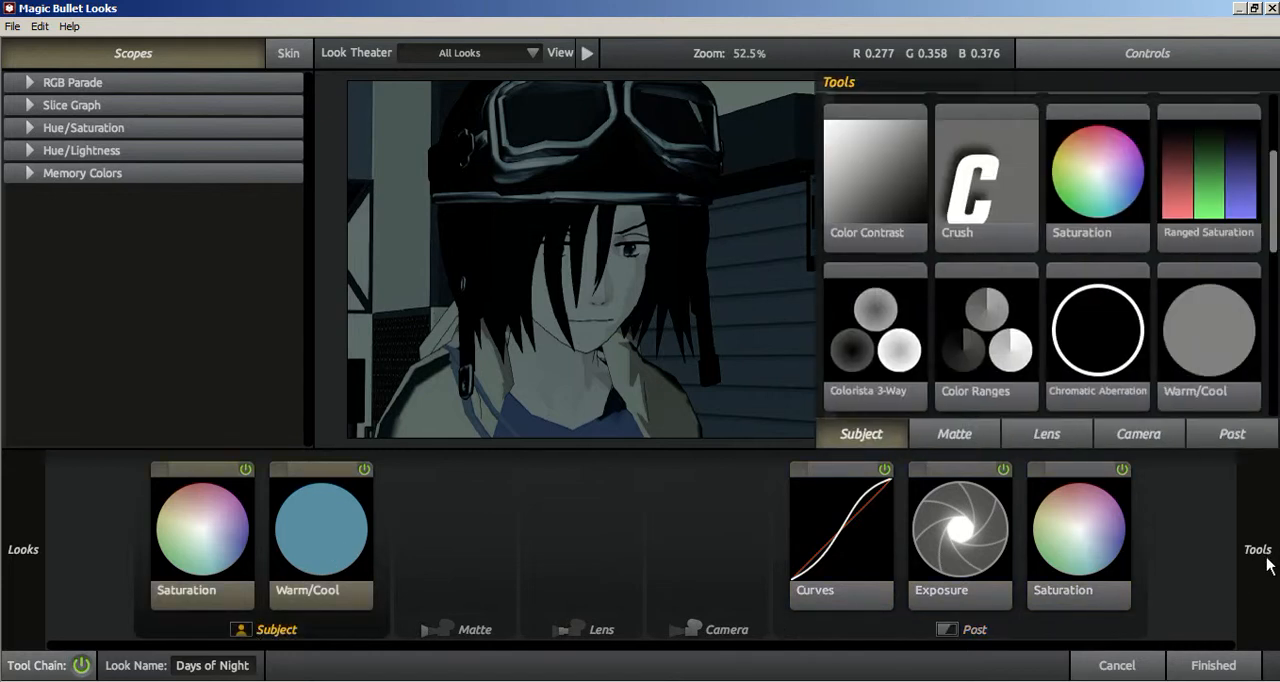
pyautogui.scroll(-3, 1090, 296)
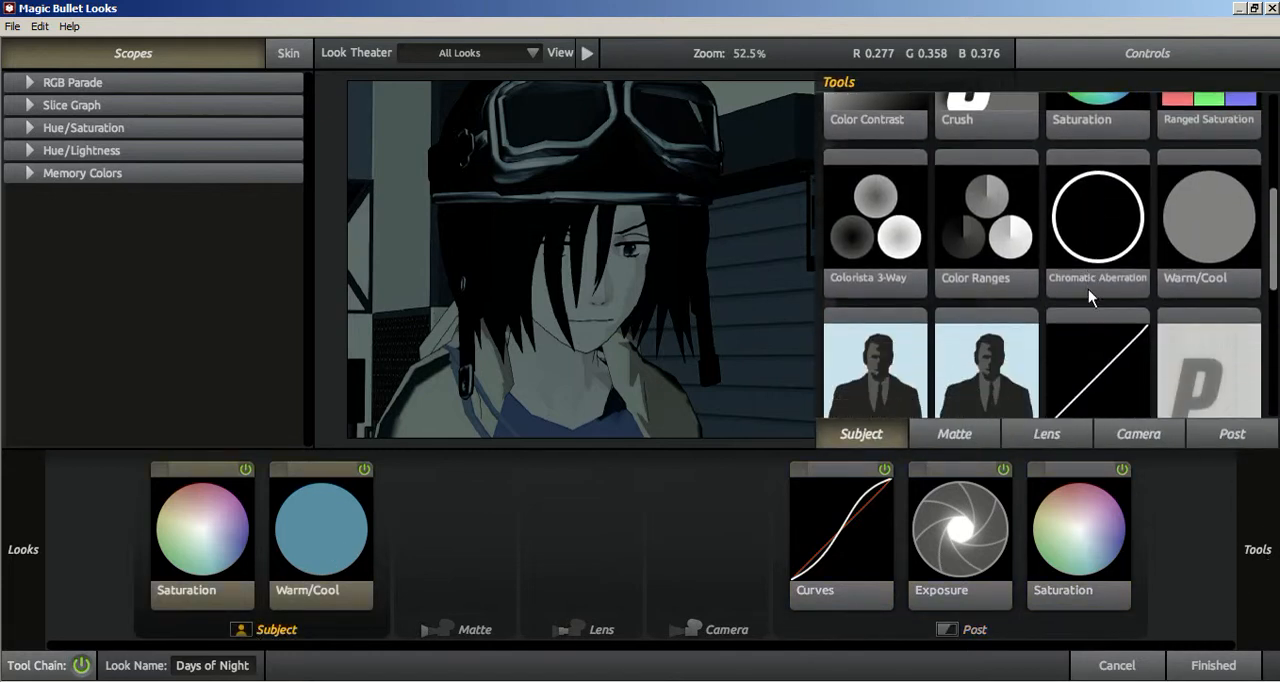
pyautogui.scroll(-3, 1090, 294)
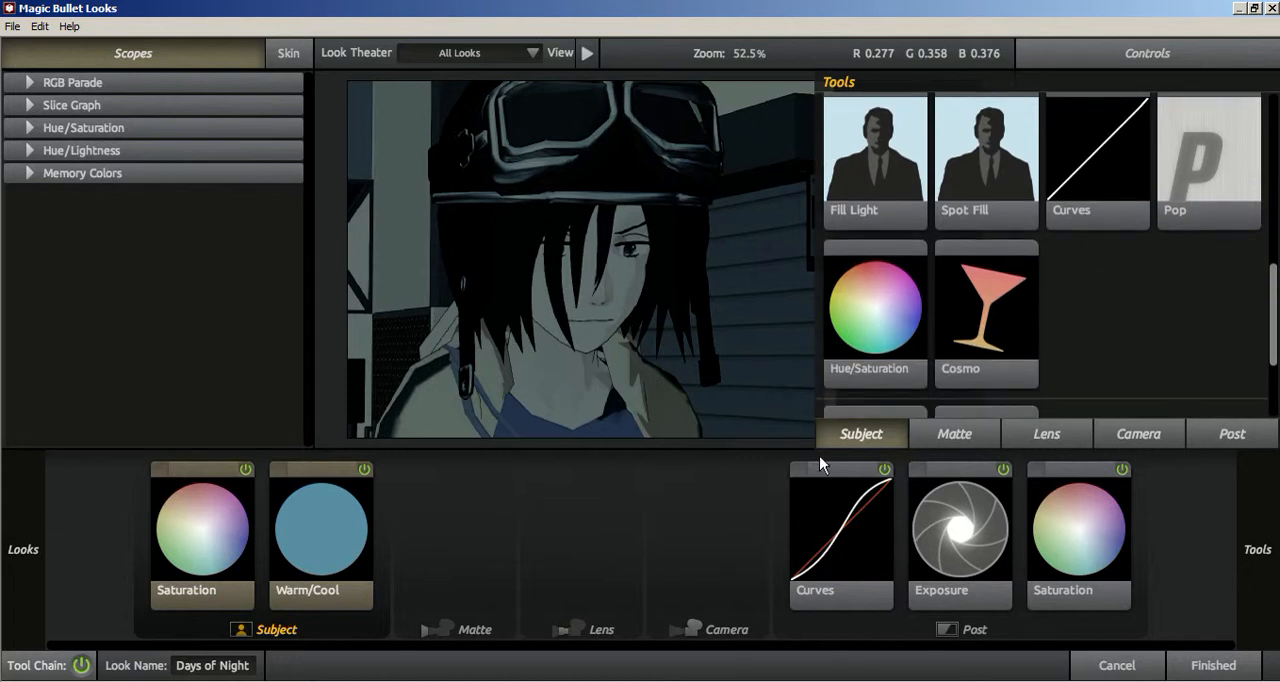
pyautogui.scroll(-2, 1190, 340)
# Step: Add the custom diffusion LS White 0 to the Matte stage of the Days of Night look
pyautogui.click(478, 631)
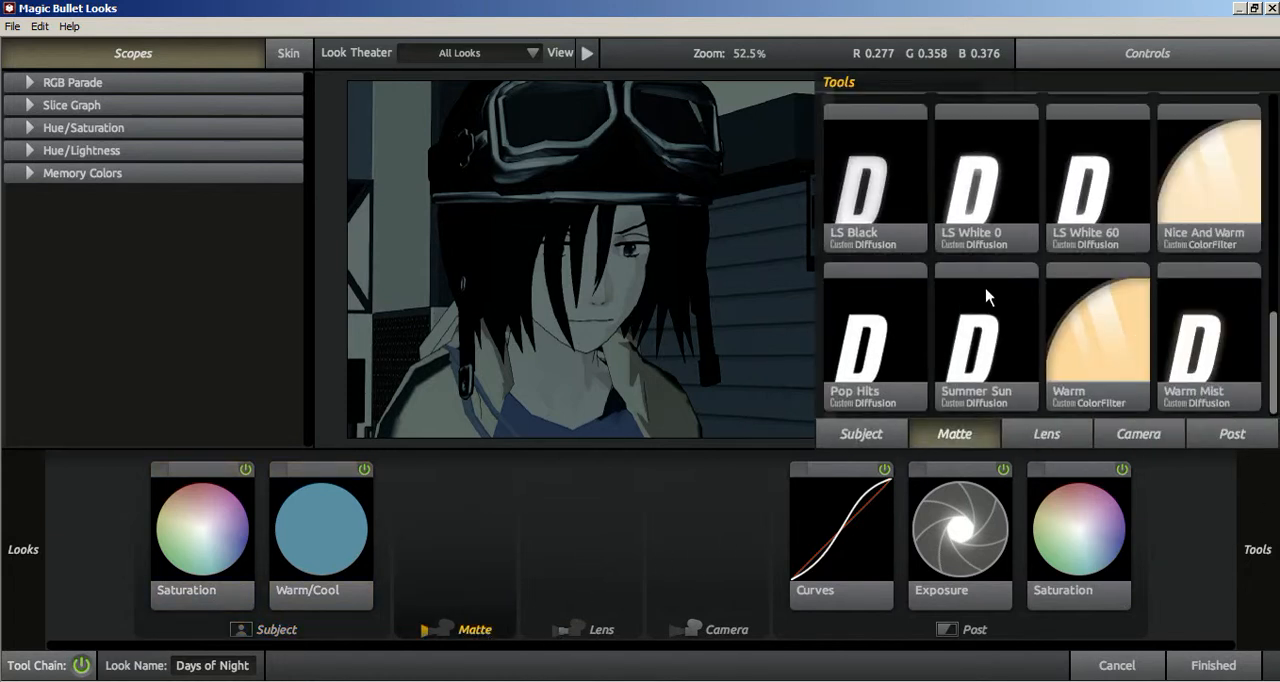
pyautogui.scroll(5, 988, 296)
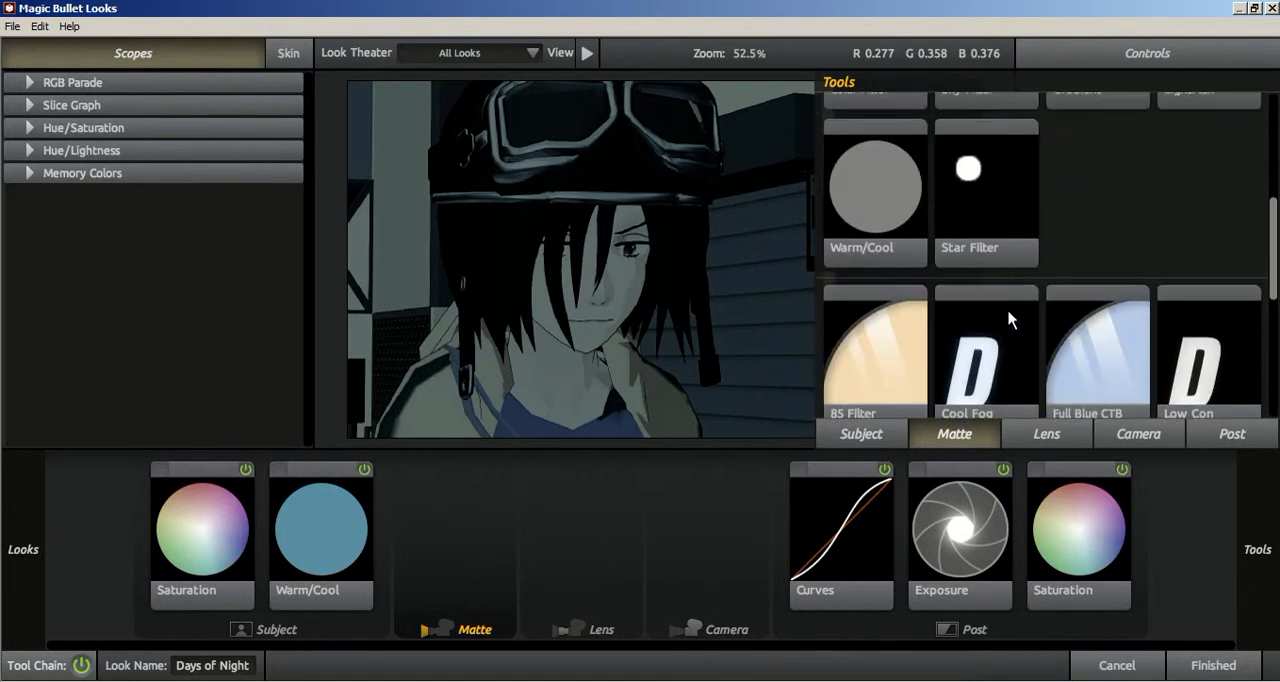
pyautogui.scroll(2, 1010, 320)
pyautogui.scroll(1, 1047, 255)
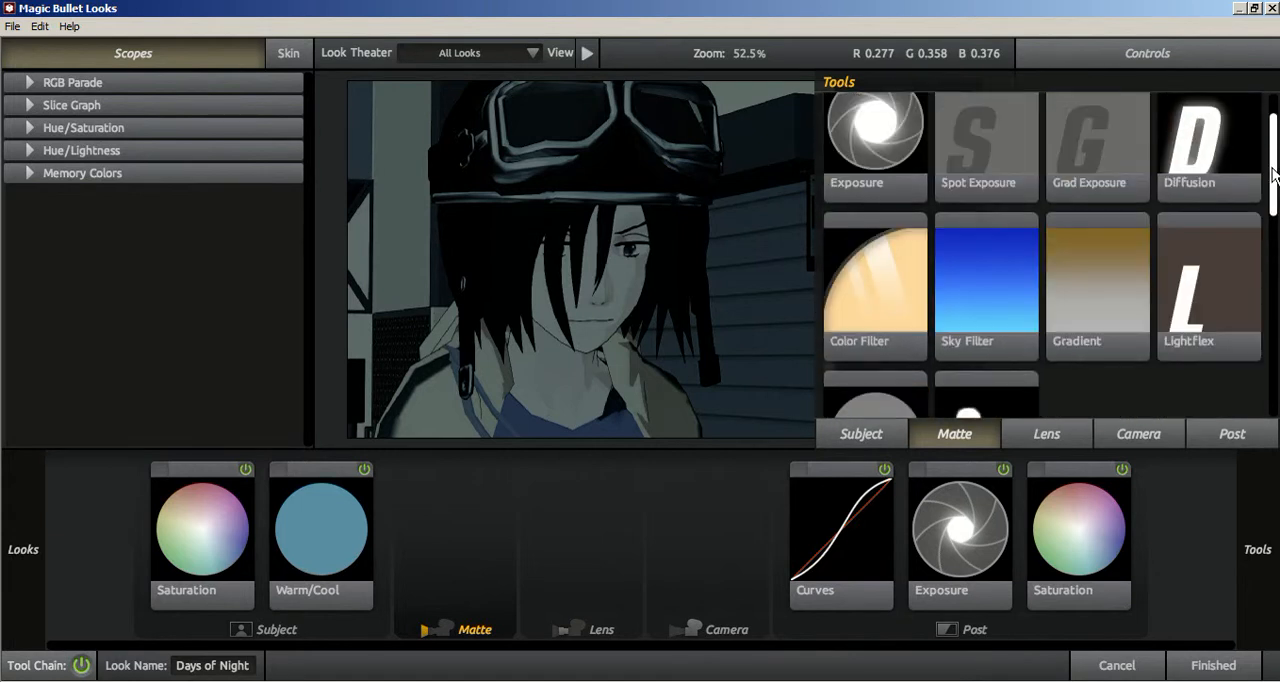
pyautogui.scroll(-5, 1047, 255)
pyautogui.scroll(-2, 1047, 255)
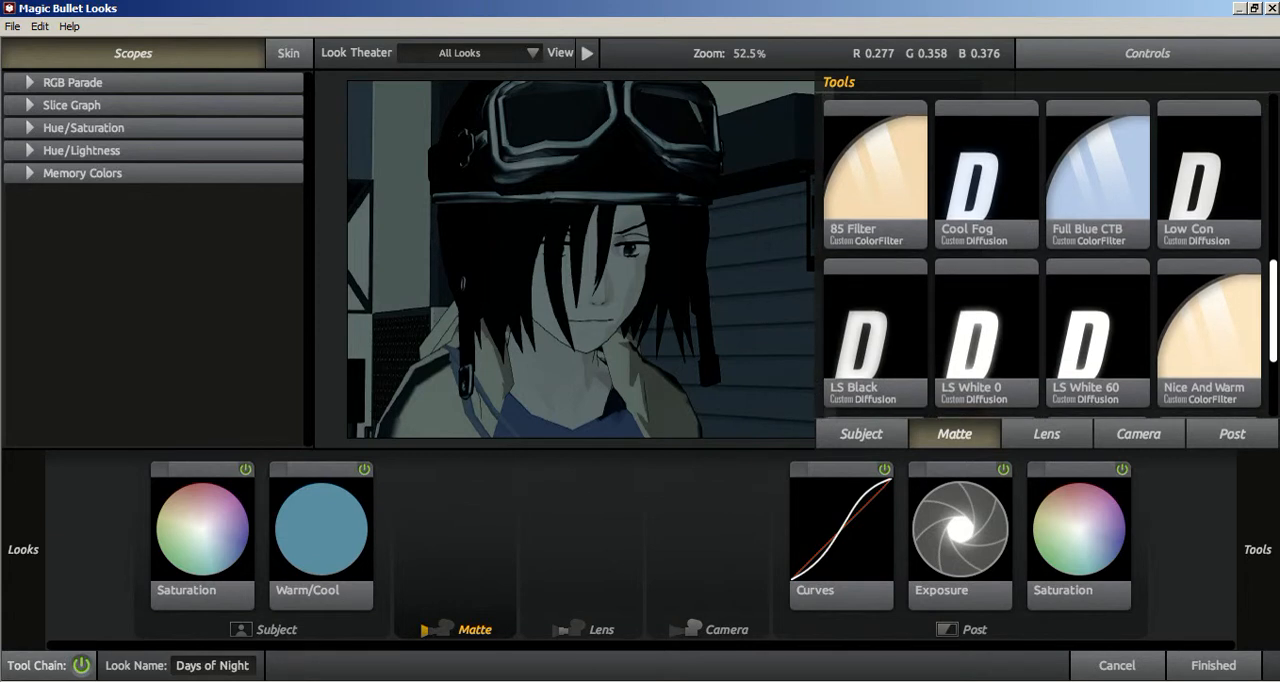
pyautogui.scroll(-2, 1019, 254)
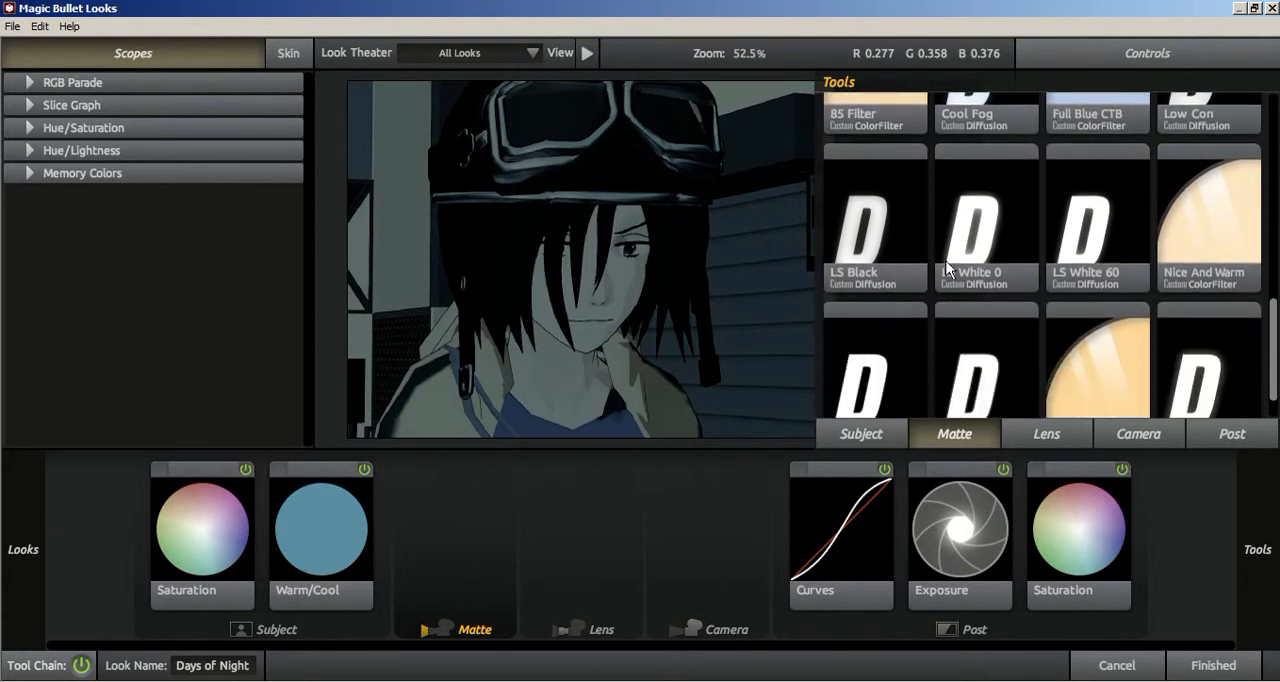
pyautogui.moveTo(1000, 230); pyautogui.dragTo(503, 564)
pyautogui.click(503, 564)
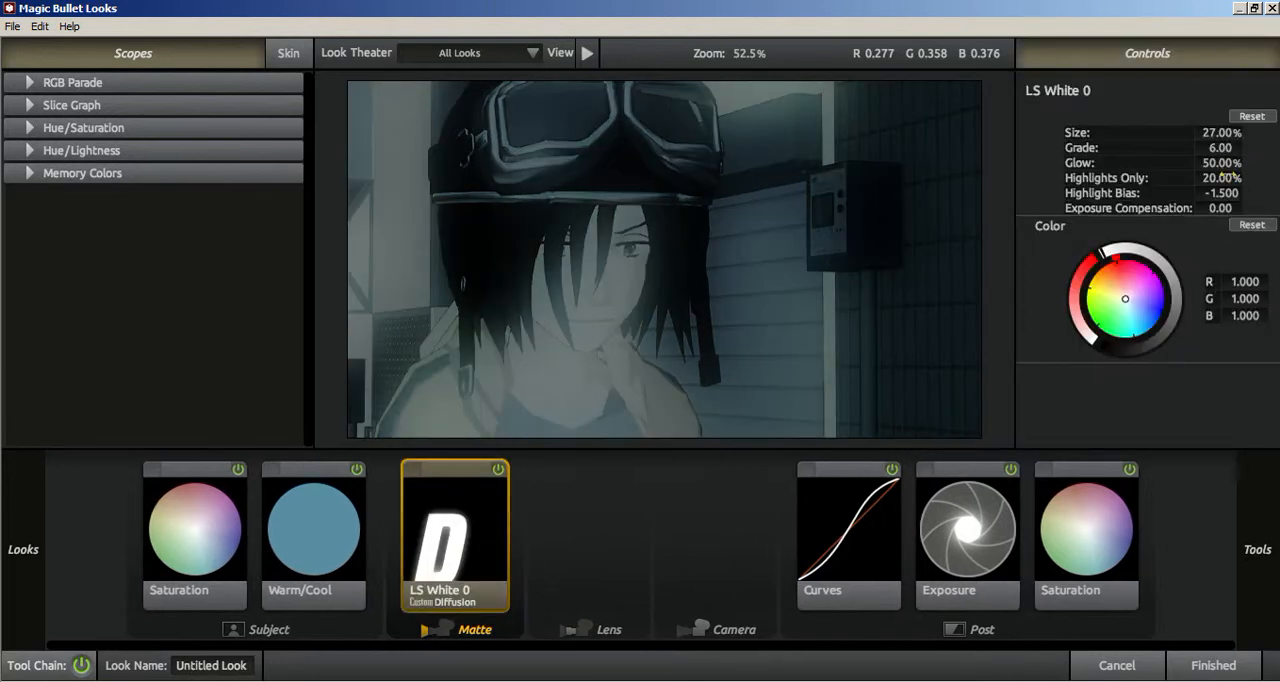
# Step: Set the diffusion's Size to 1.18% and Glow to 55%, adjust its Grade and Exposure Compensation, and accept the look
pyautogui.moveTo(1222, 165)
pyautogui.mouseDown()
pyautogui.moveTo(1150, 165)
pyautogui.moveTo(1224, 165)
pyautogui.moveTo(1212, 137)
pyautogui.moveTo(1177, 137)
pyautogui.moveTo(1232, 149)
pyautogui.mouseUp()
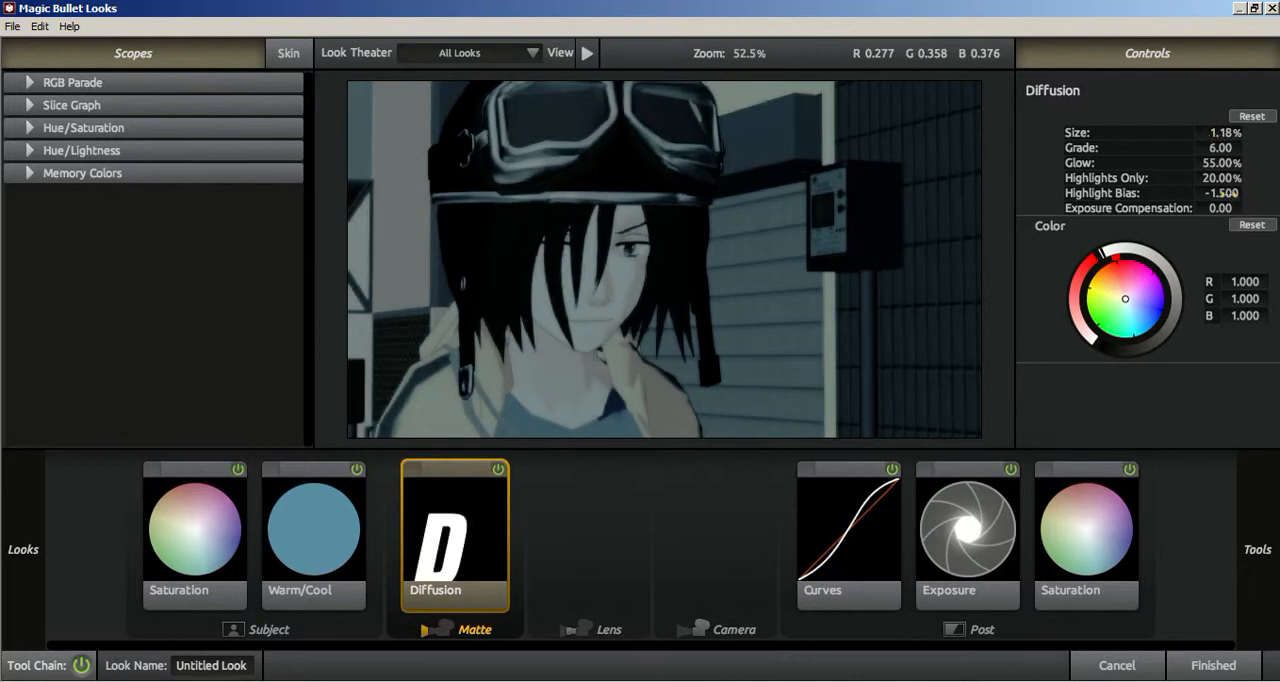
pyautogui.moveTo(1217, 208)
pyautogui.mouseDown()
pyautogui.moveTo(1238, 208)
pyautogui.moveTo(1217, 208)
pyautogui.mouseUp()
pyautogui.moveTo(1220, 147); pyautogui.dragTo(1218, 147)
pyautogui.click(1212, 666)
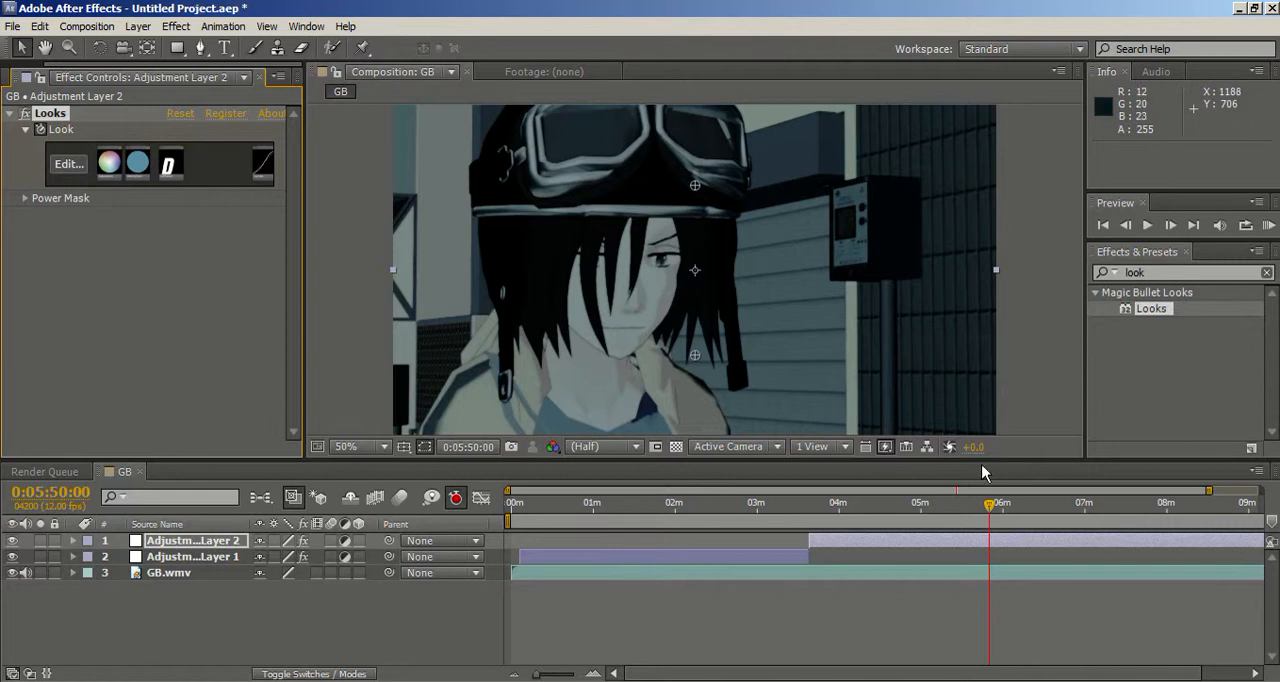
# Step: Go to 0:06:10:00, reopen the look of Adjustment Layer 2 and apply the Stylized preset Swing Tilt Film
pyautogui.click(1016, 507)
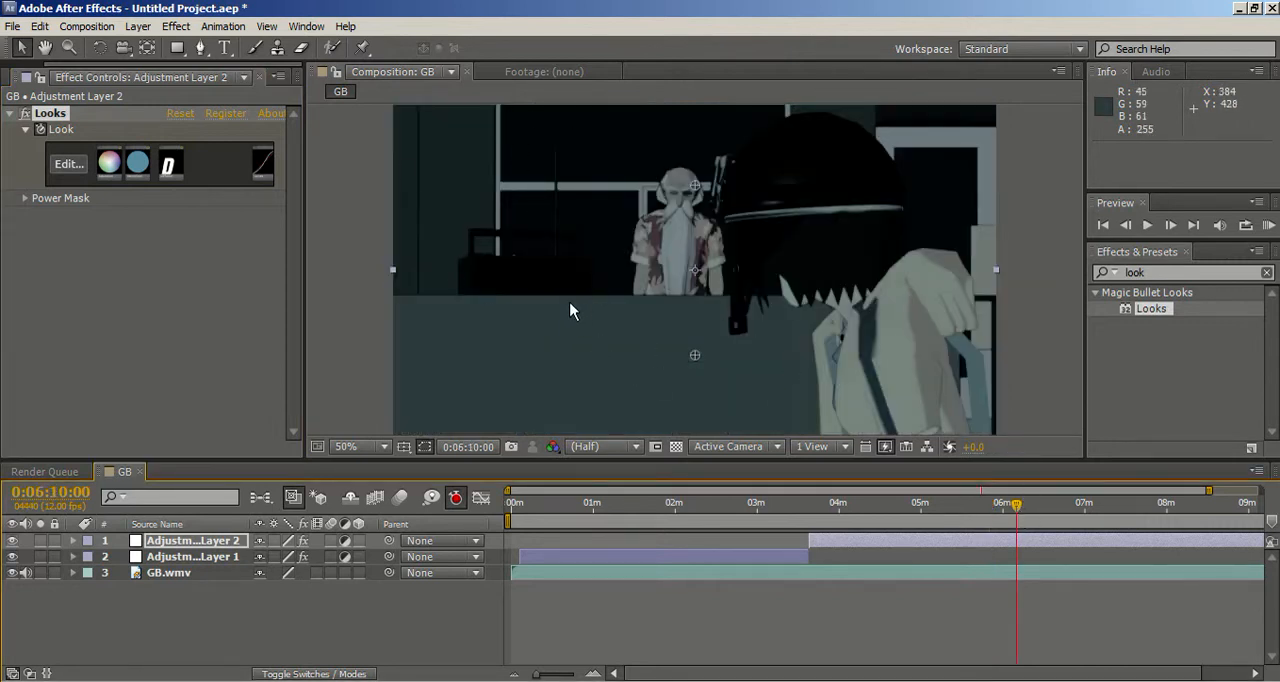
pyautogui.click(80, 170)
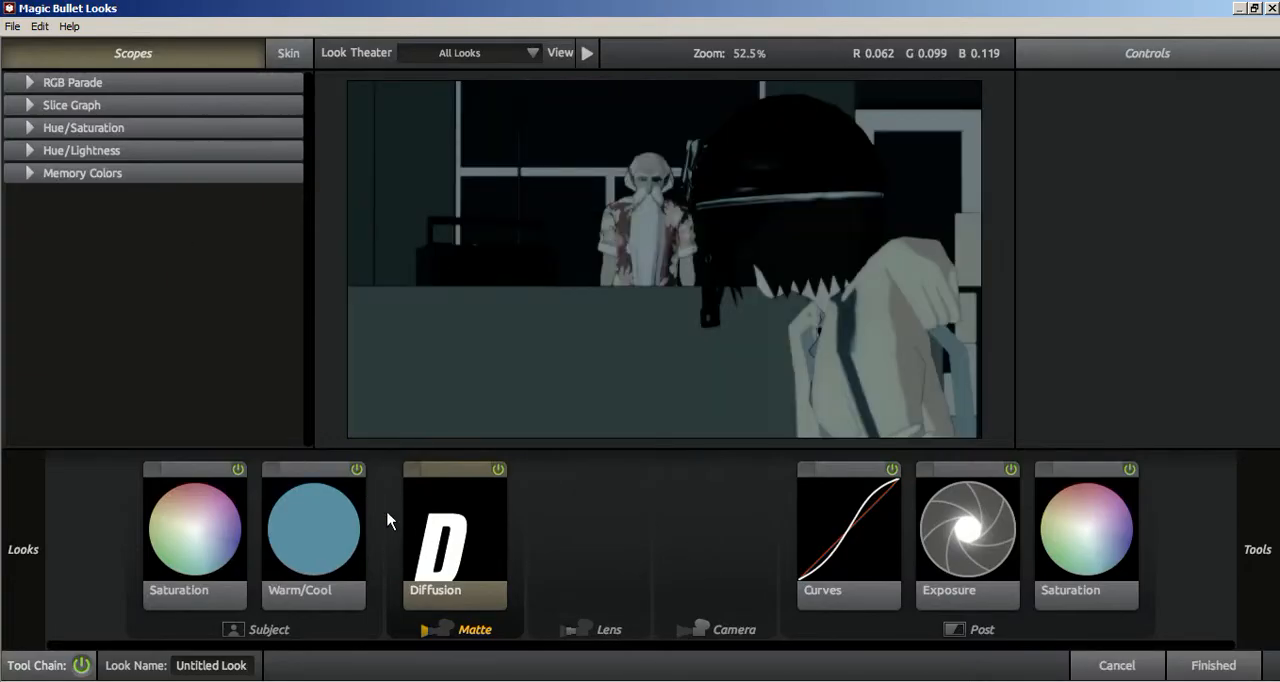
pyautogui.moveTo(318, 326)
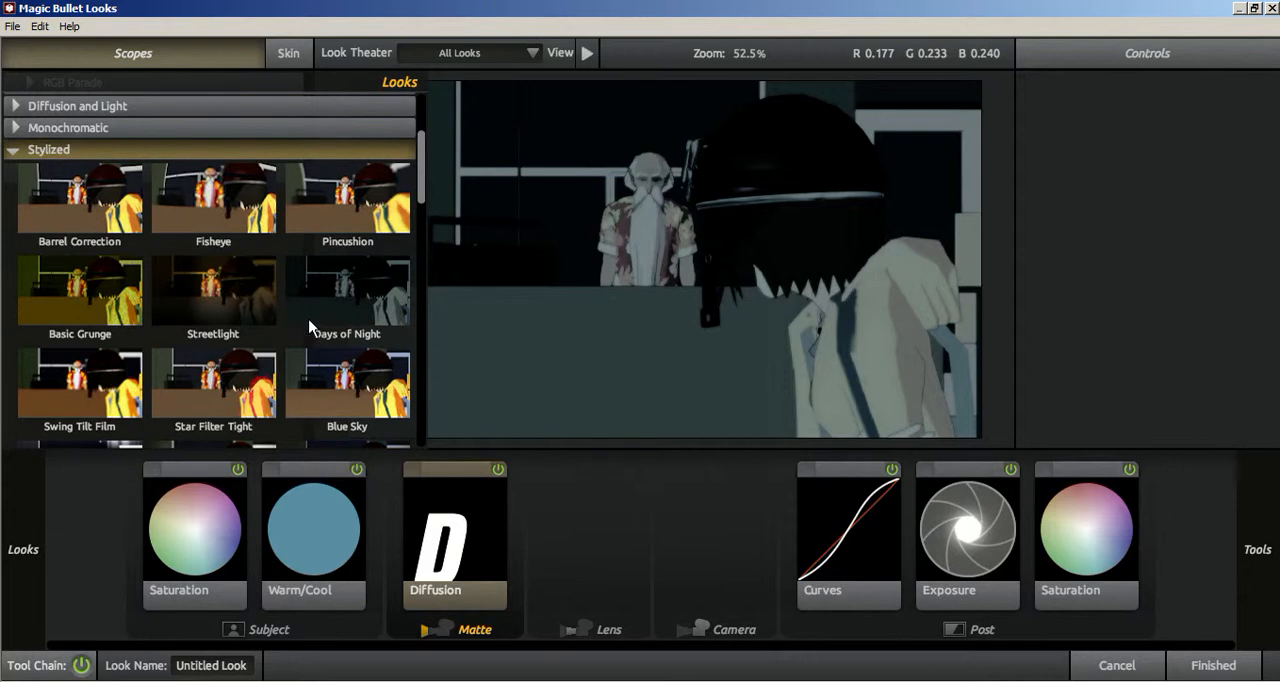
pyautogui.click(96, 383)
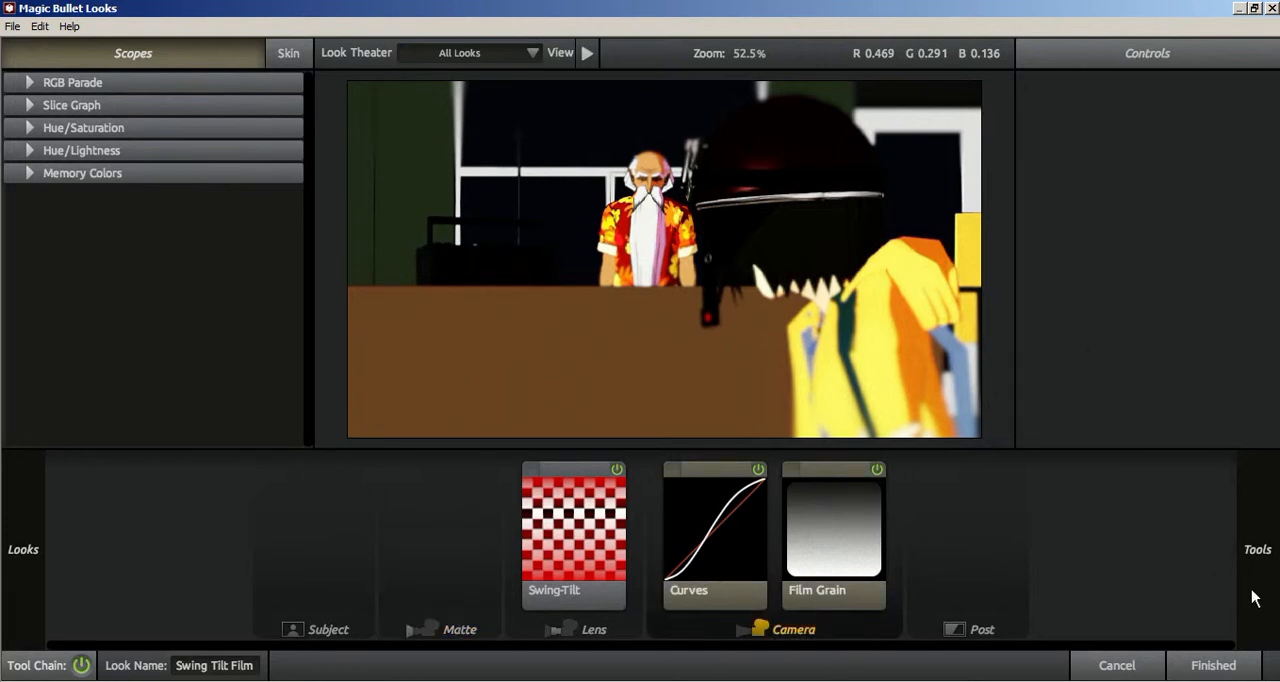
# Step: Examine the tools available for the Camera stage of the Swing Tilt Film look
pyautogui.moveTo(1257, 565)
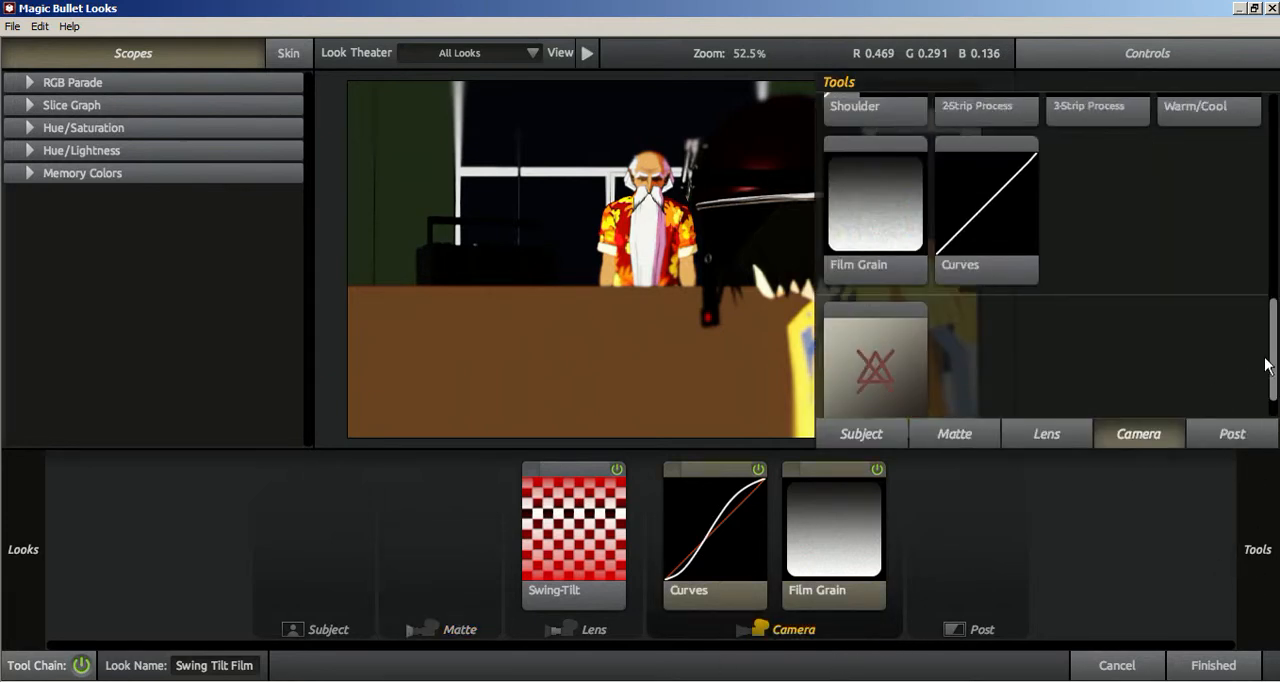
pyautogui.scroll(3, 1268, 366)
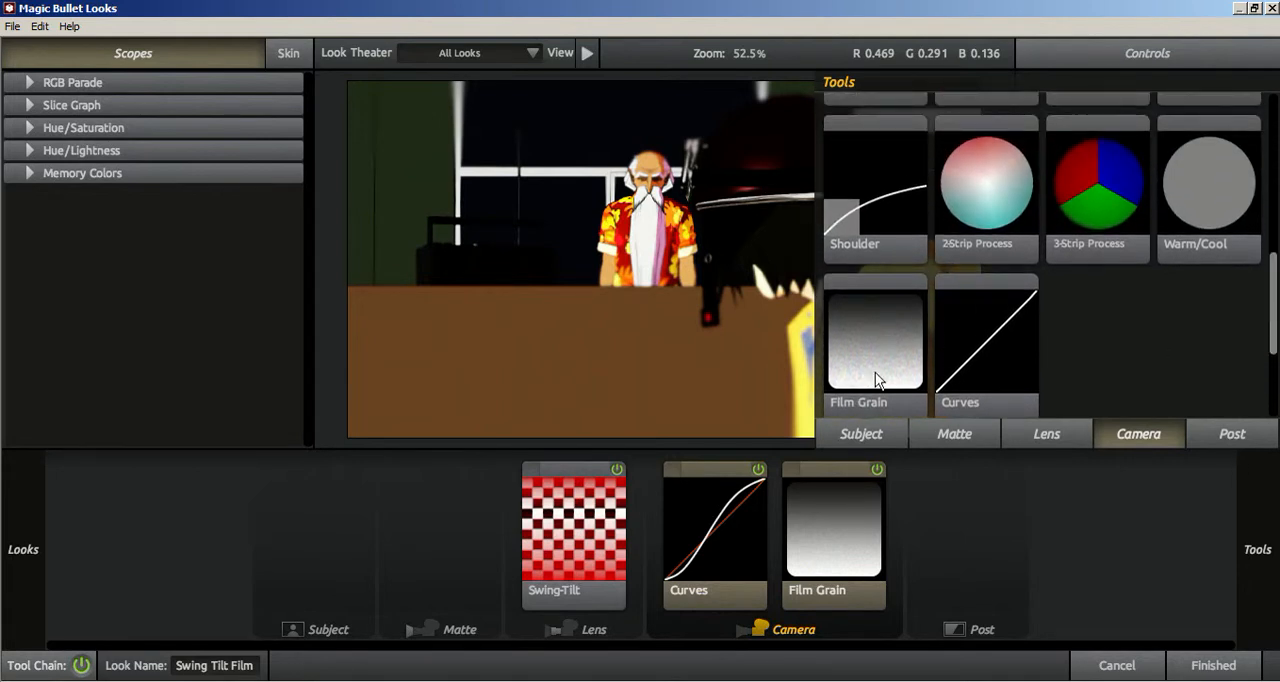
pyautogui.moveTo(1276, 330); pyautogui.dragTo(1274, 162)
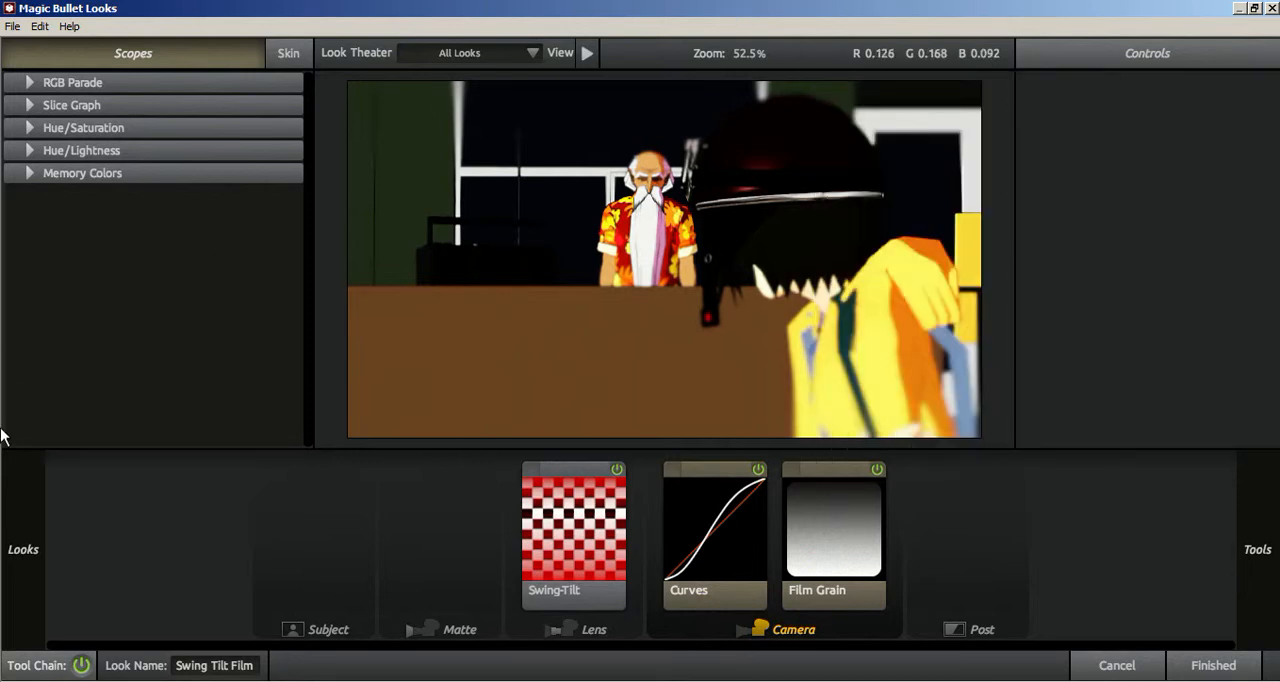
pyautogui.moveTo(27, 566)
# Step: Try the Haze/Flare tool in the Lens stage next to Swing-Tilt and delete it again
pyautogui.click(576, 553)
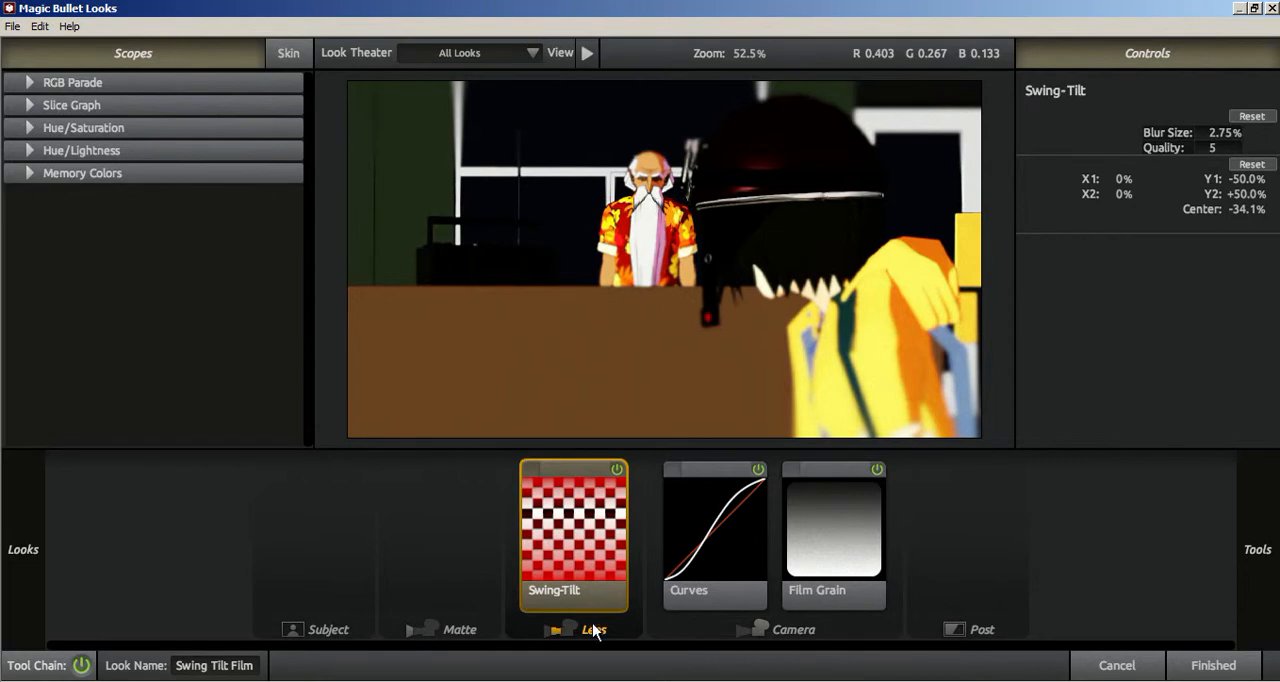
pyautogui.moveTo(1276, 562)
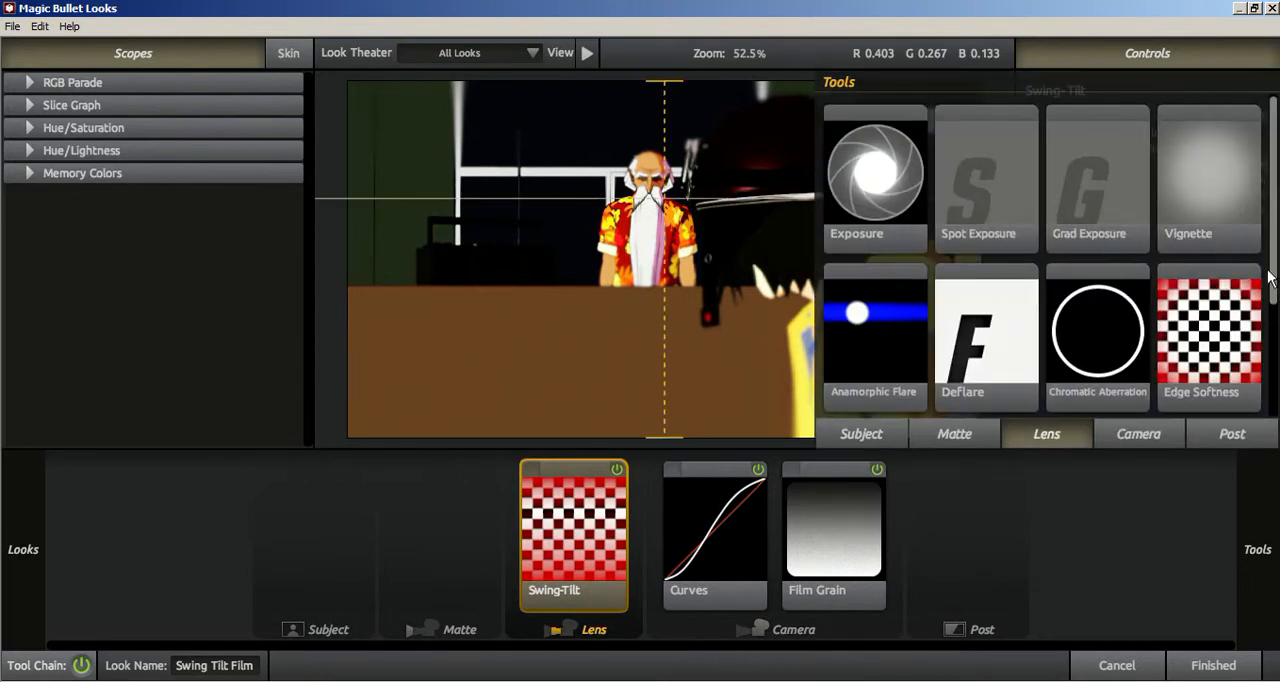
pyautogui.scroll(-2, 1270, 278)
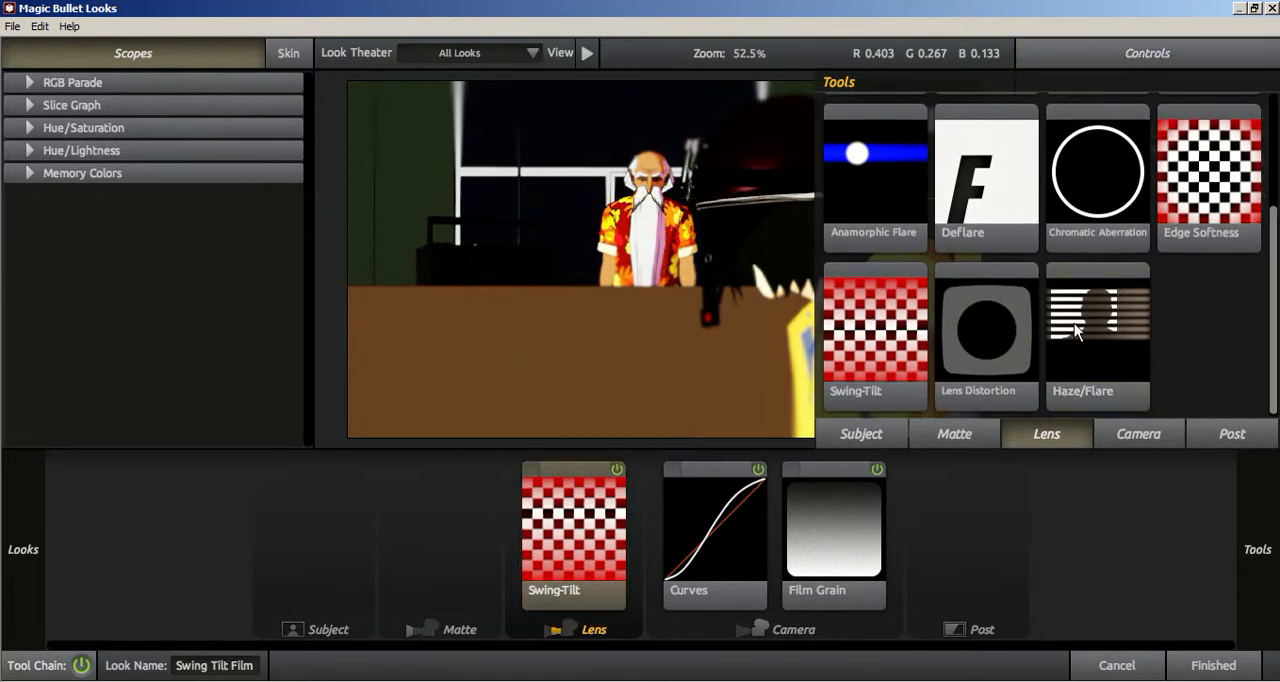
pyautogui.moveTo(1125, 345); pyautogui.dragTo(655, 540)
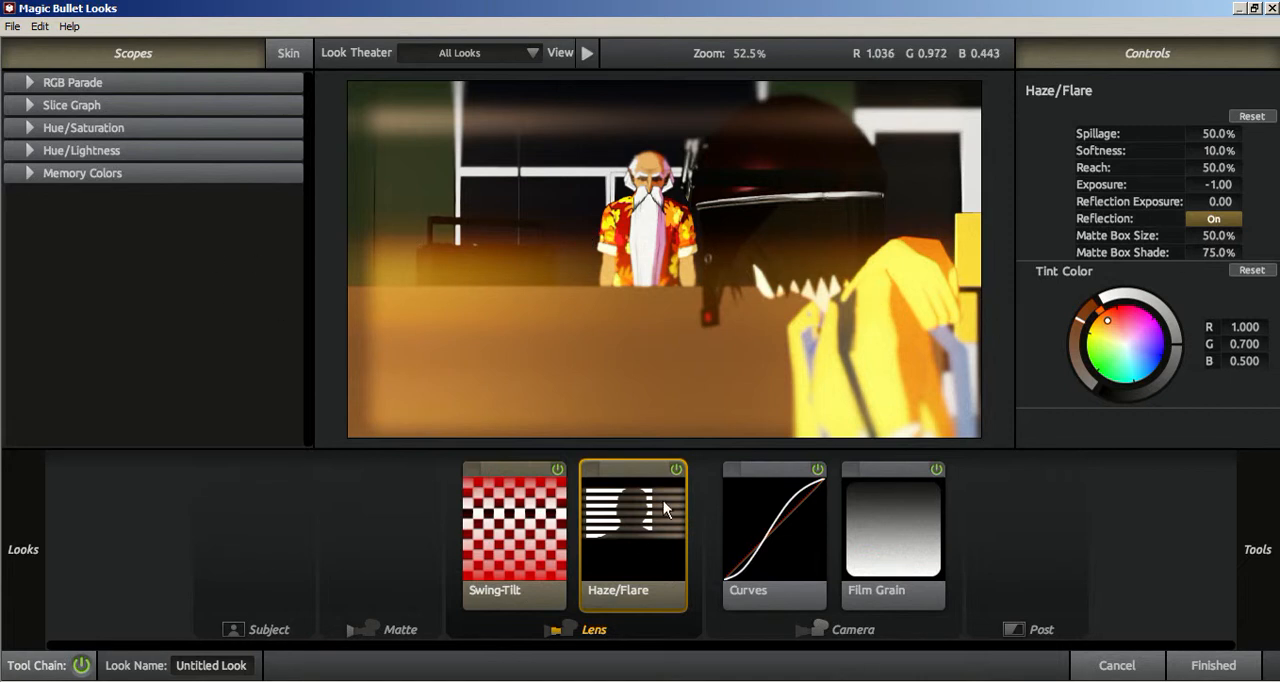
pyautogui.press('Delete')
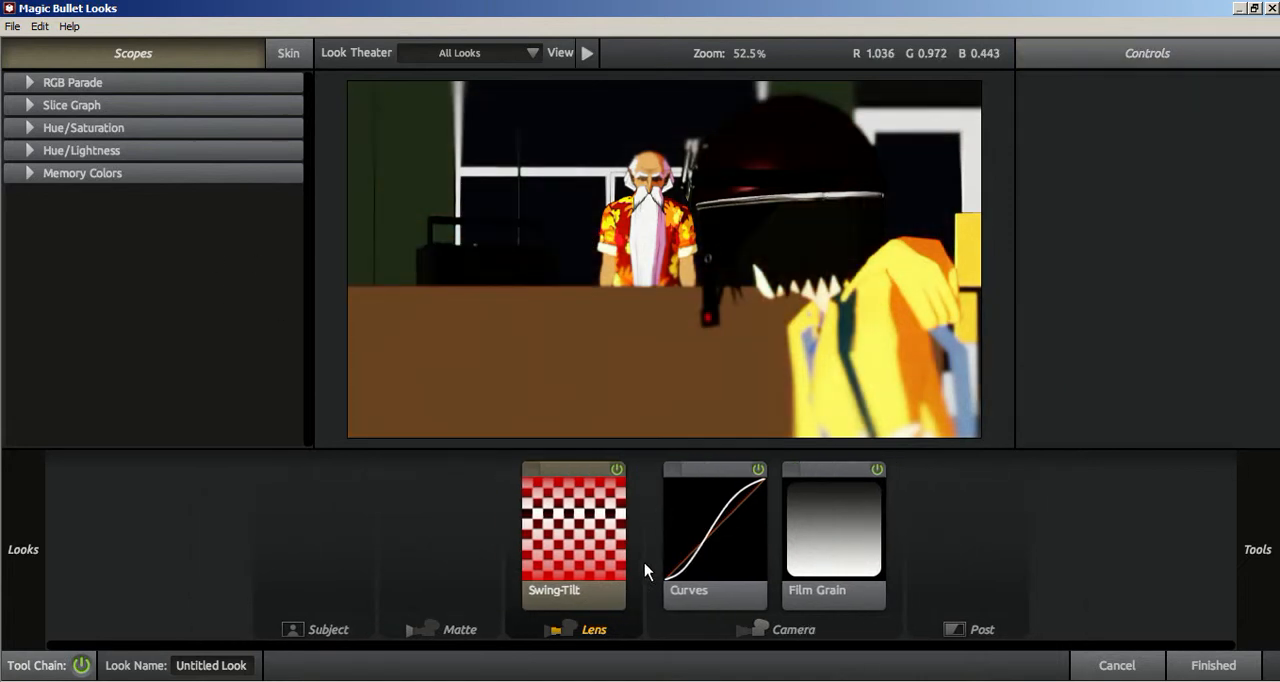
# Step: Delete the Swing-Tilt tool, undo the deletion, and set its Blur Size to 100%
pyautogui.click(612, 535)
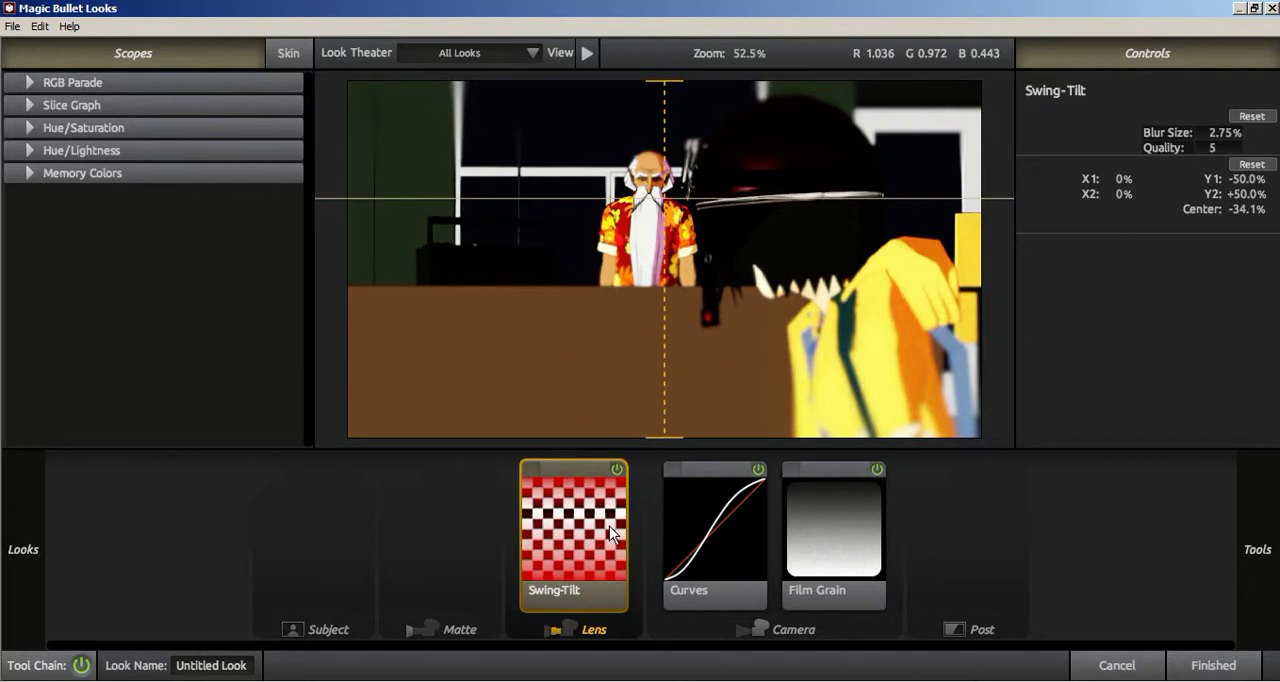
pyautogui.press('Delete')
pyautogui.hotkey('ctrl', 'z')
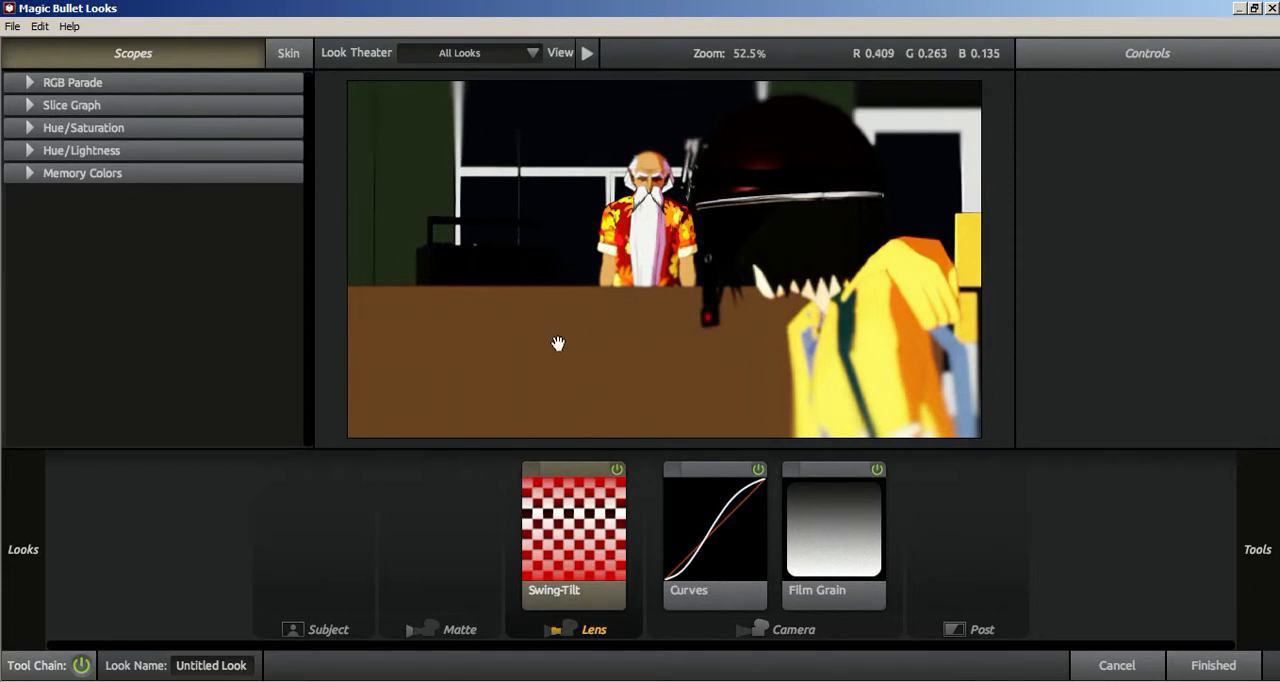
pyautogui.click(563, 548)
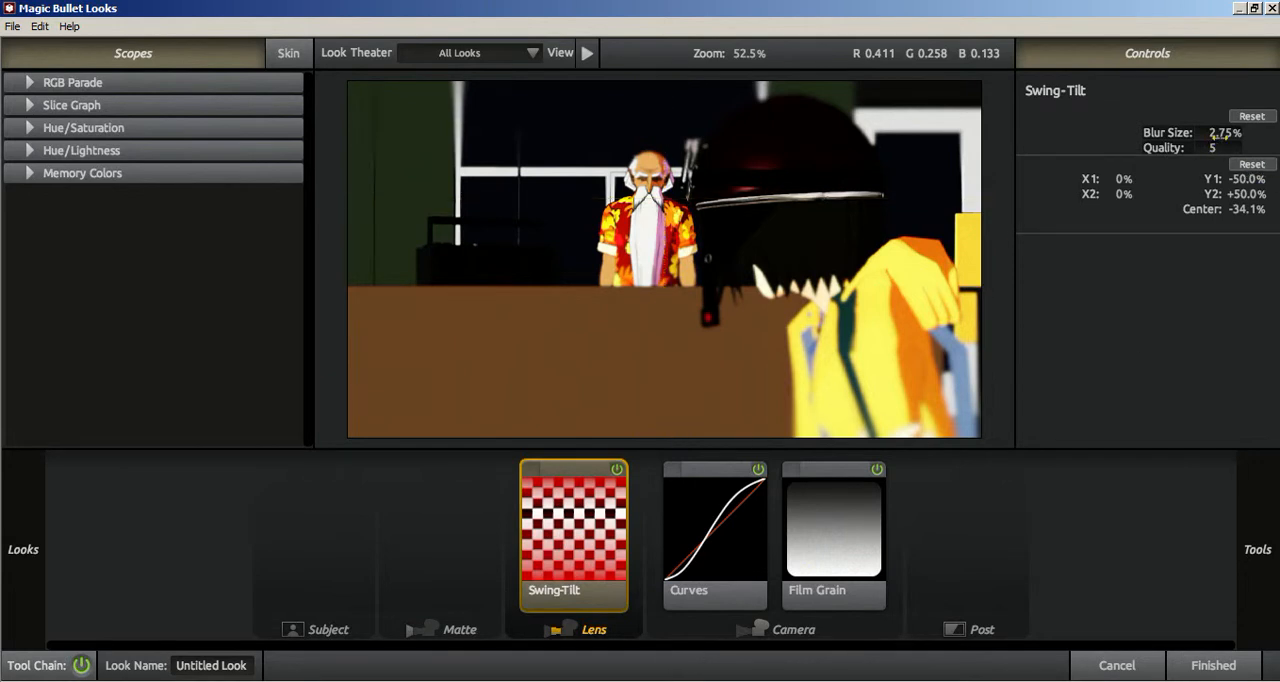
pyautogui.moveTo(1220, 137)
pyautogui.mouseDown()
pyautogui.moveTo(1260, 137)
pyautogui.moveTo(1205, 137)
pyautogui.moveTo(1224, 145)
pyautogui.mouseUp()
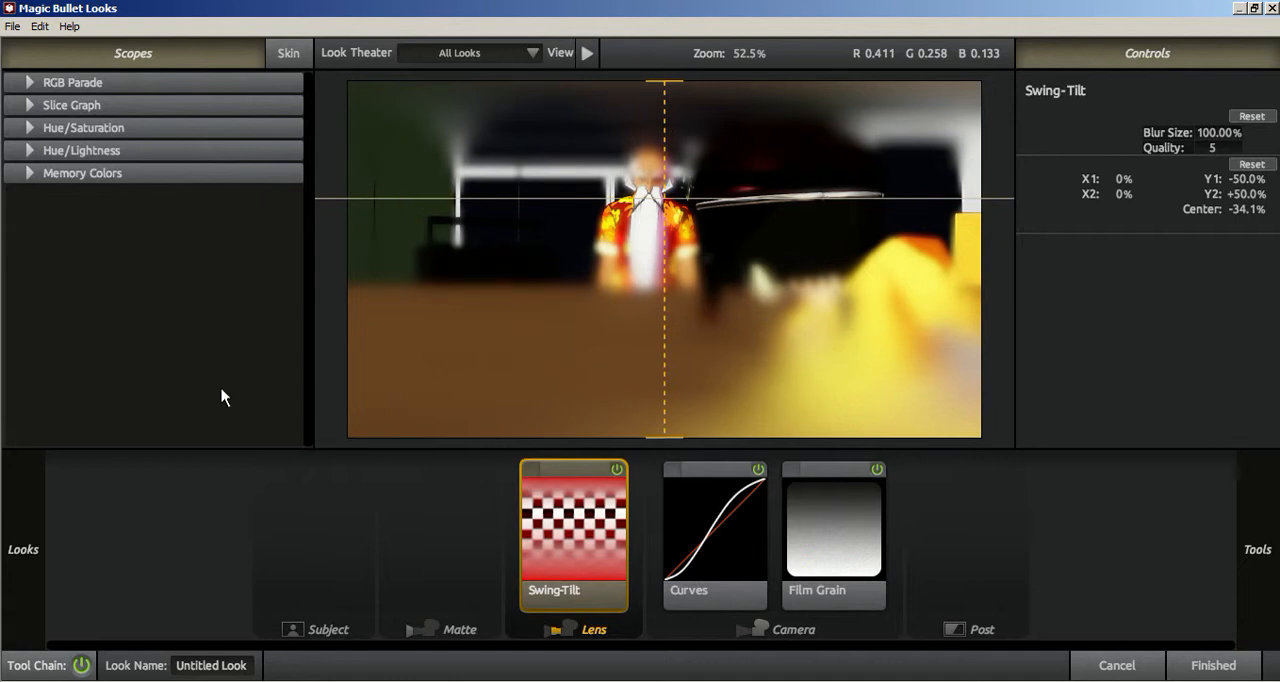
# Step: Replace the look with the Night Time preset from Classic Music Videos and accept it for Adjustment Layer 2
pyautogui.moveTo(20, 535)
pyautogui.scroll(-5, 104, 360)
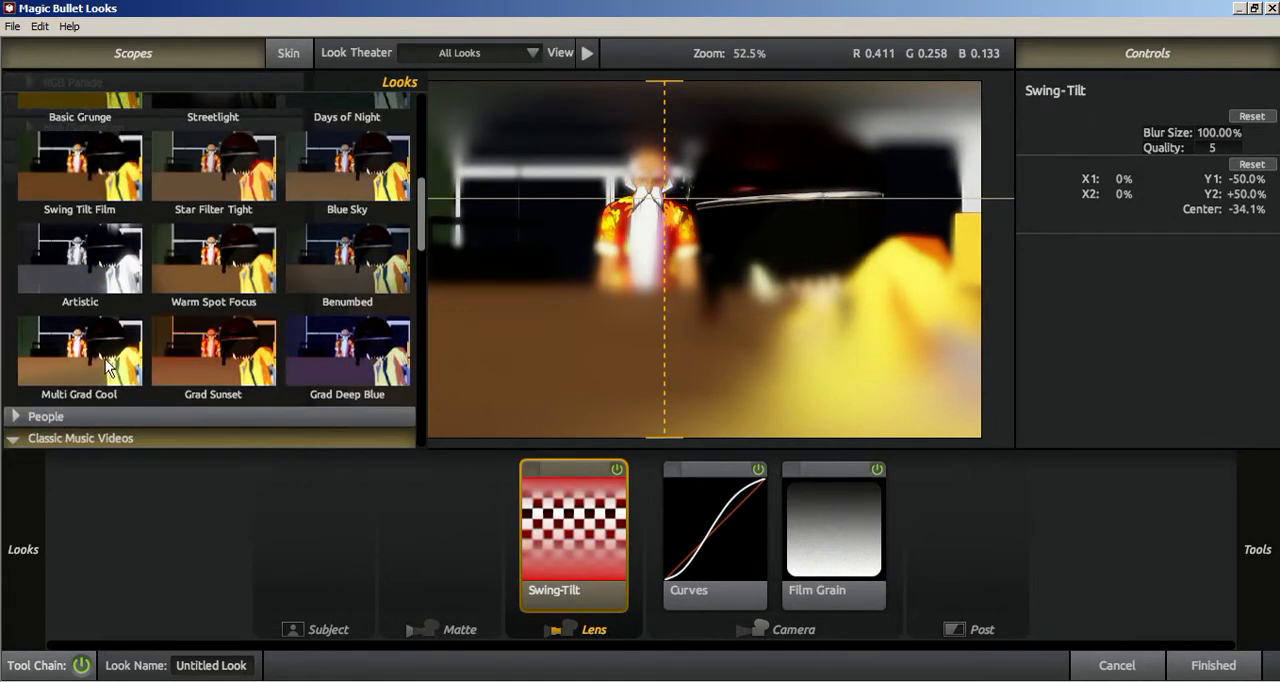
pyautogui.scroll(-3, 280, 370)
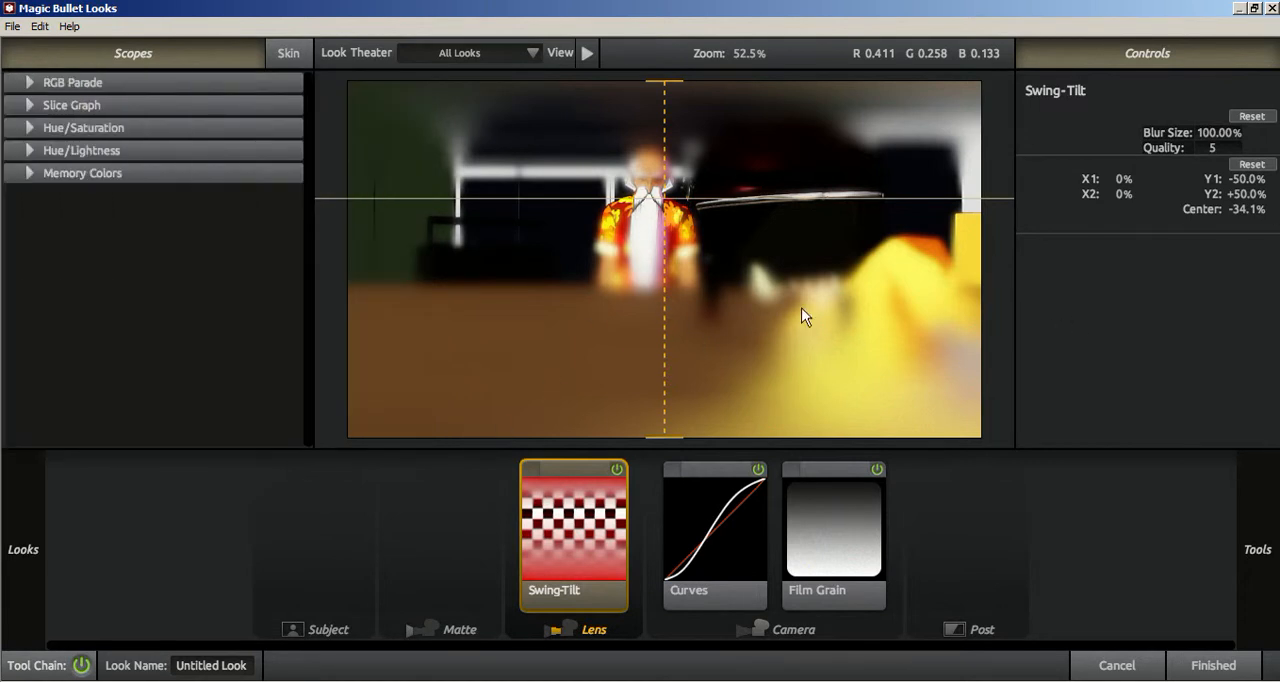
pyautogui.moveTo(50, 492)
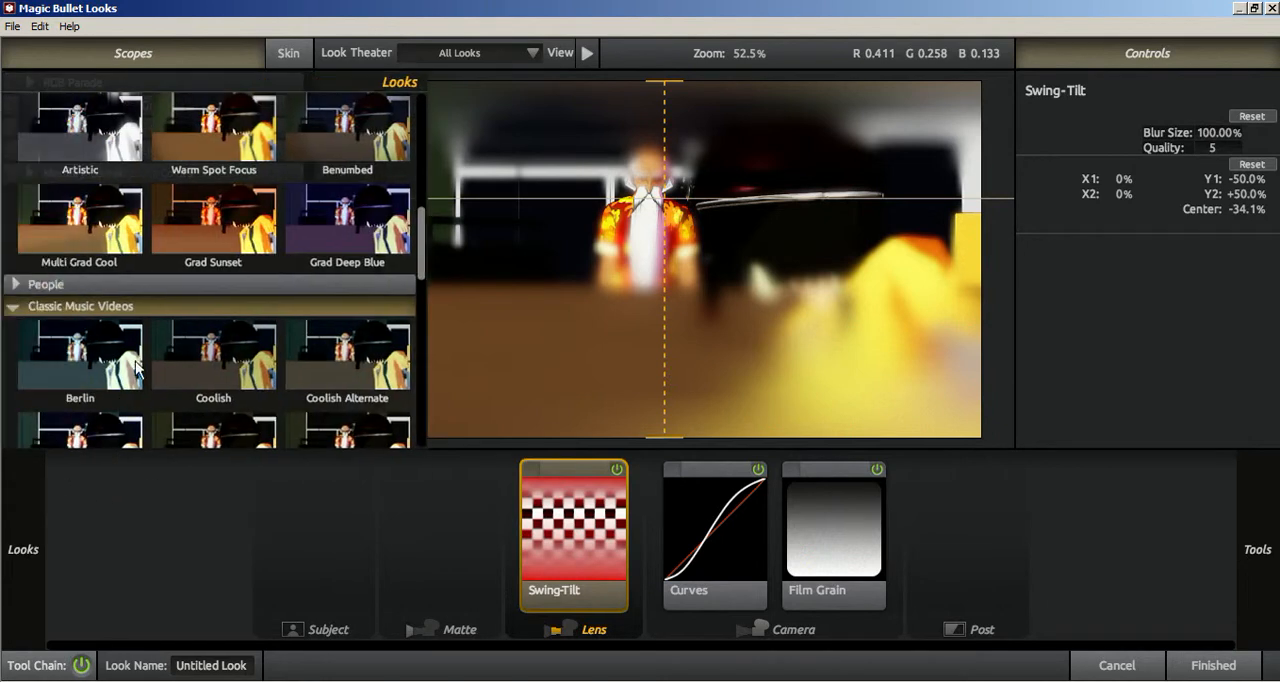
pyautogui.scroll(-5, 137, 368)
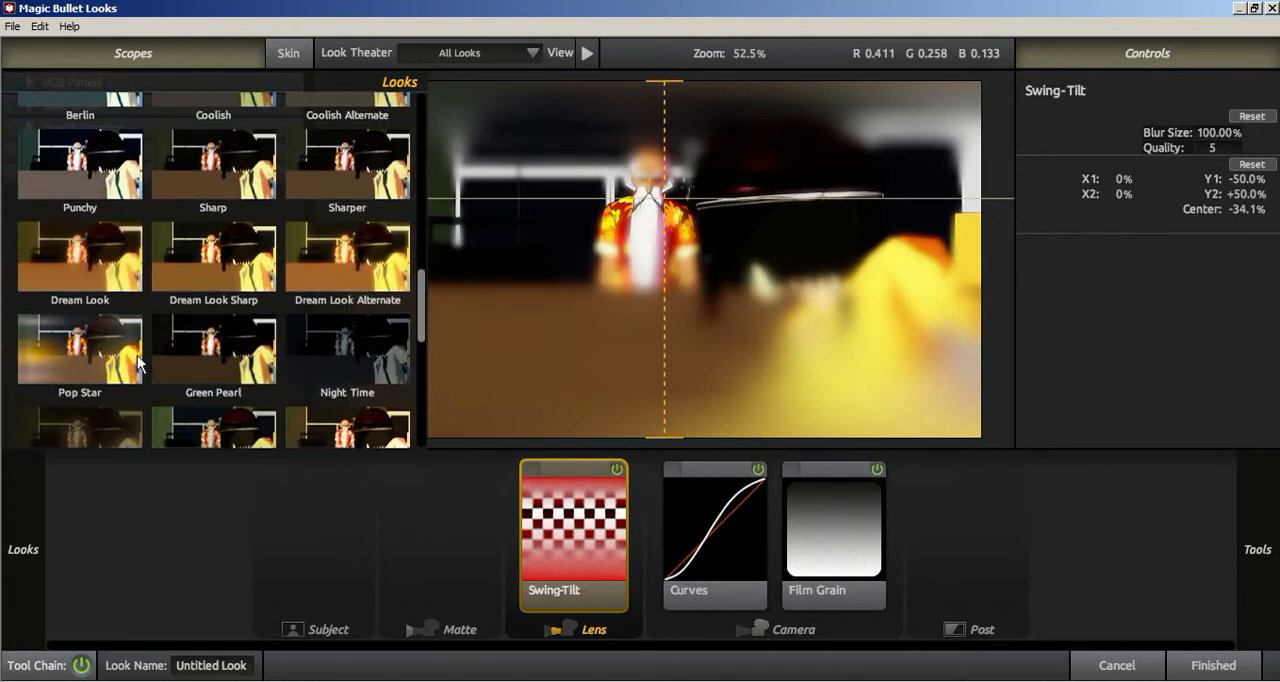
pyautogui.click(333, 374)
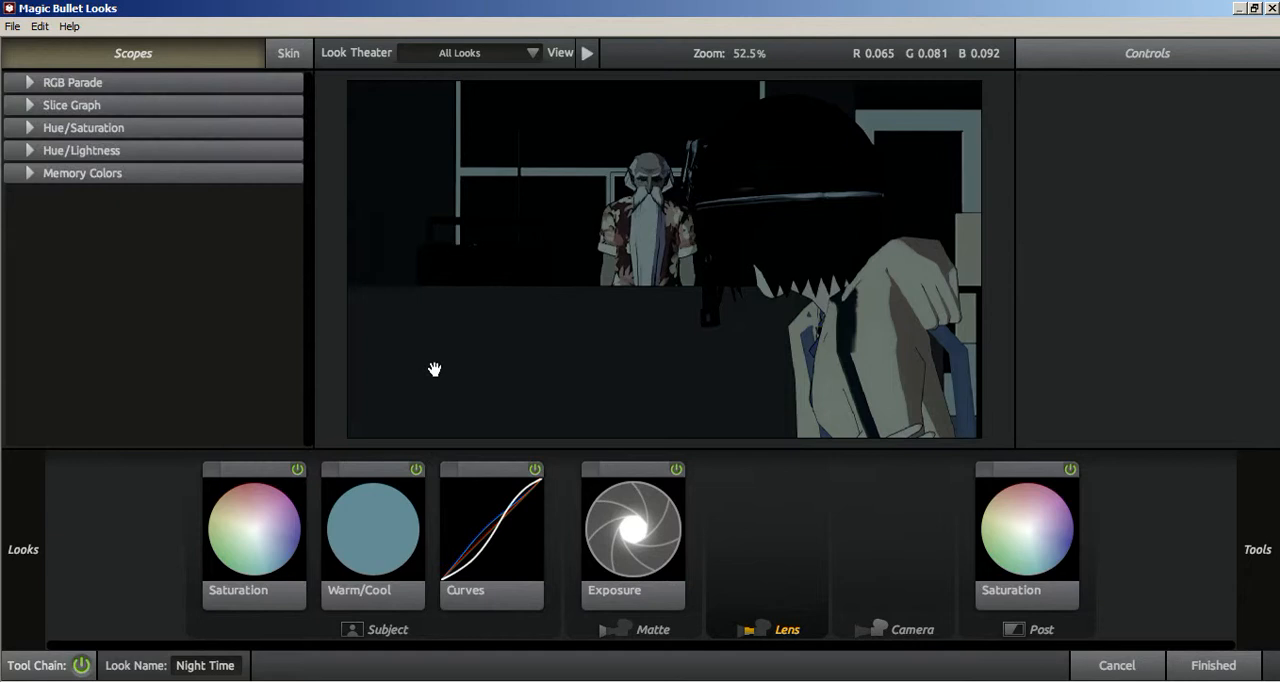
pyautogui.moveTo(1266, 528)
pyautogui.click(1224, 662)
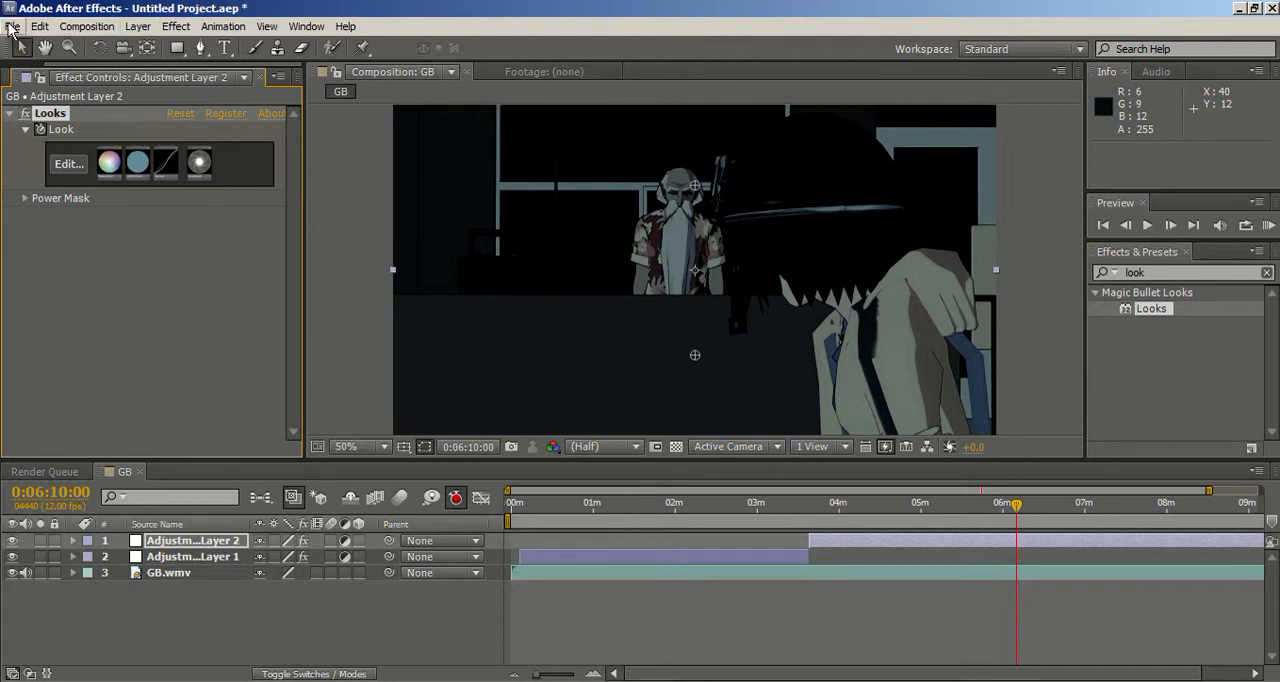
pyautogui.click(545, 74)
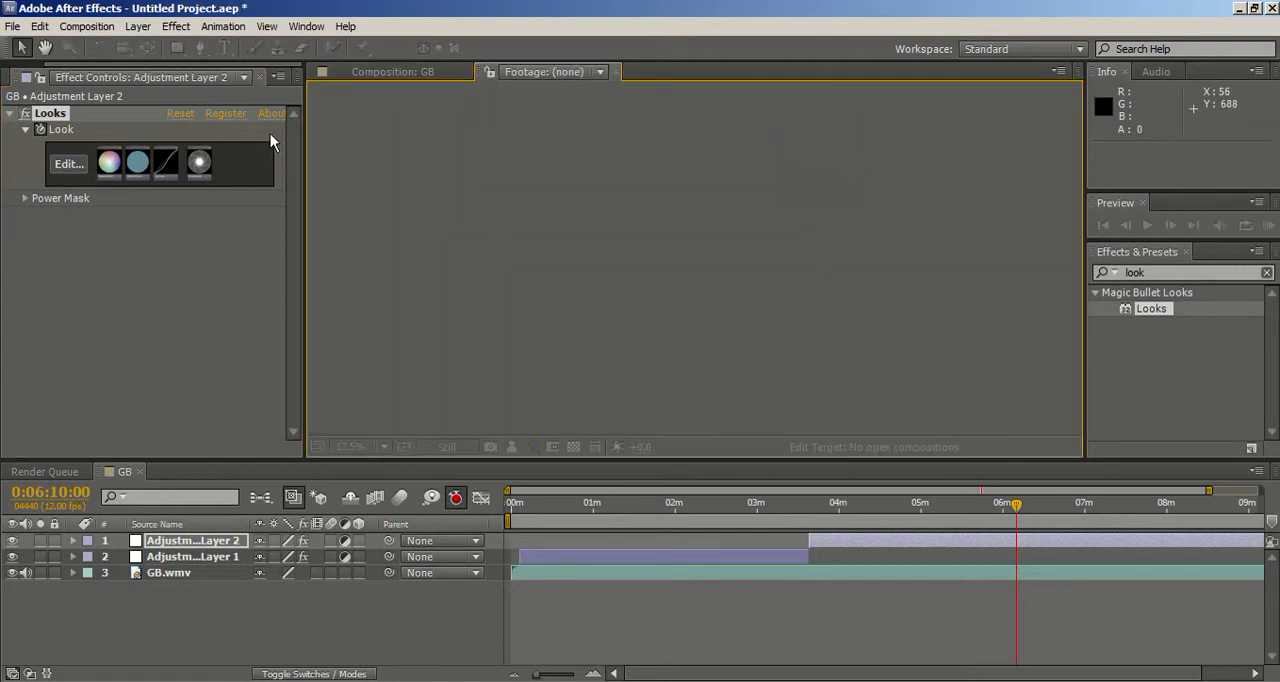
pyautogui.click(392, 72)
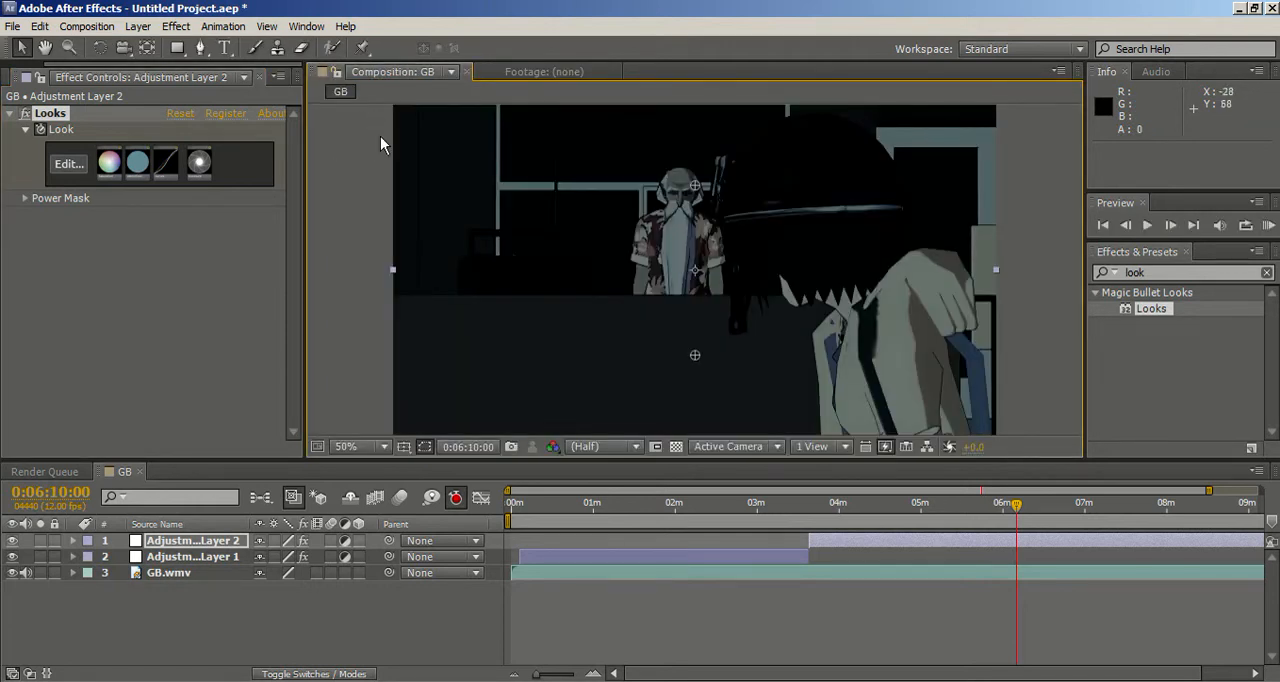